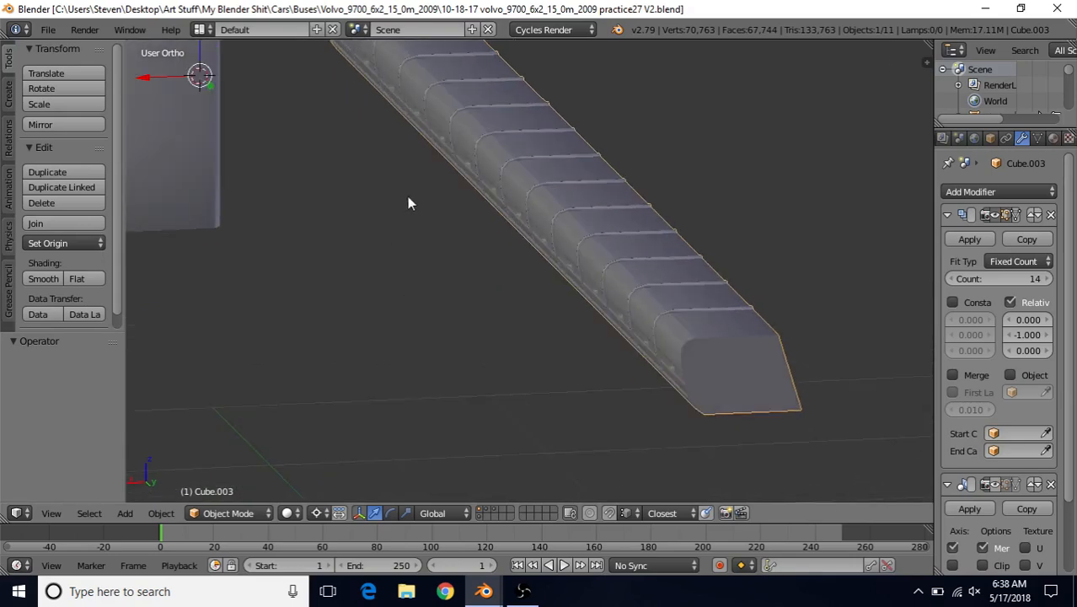
Isolate the tall cabinet-shaped box beside the luggage rack by selecting it and hiding all unselected objects
right_click(336, 163)
key(KP_Decimal)
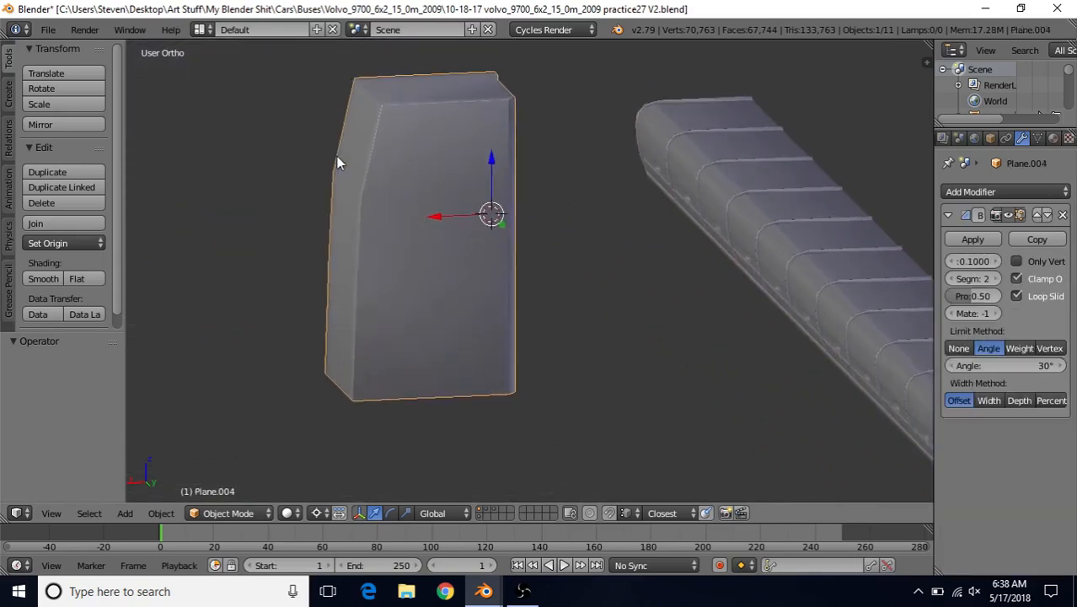
middle_drag(626, 223, 524, 241)
key(shift+h)
scroll(572, 99, up, 2)
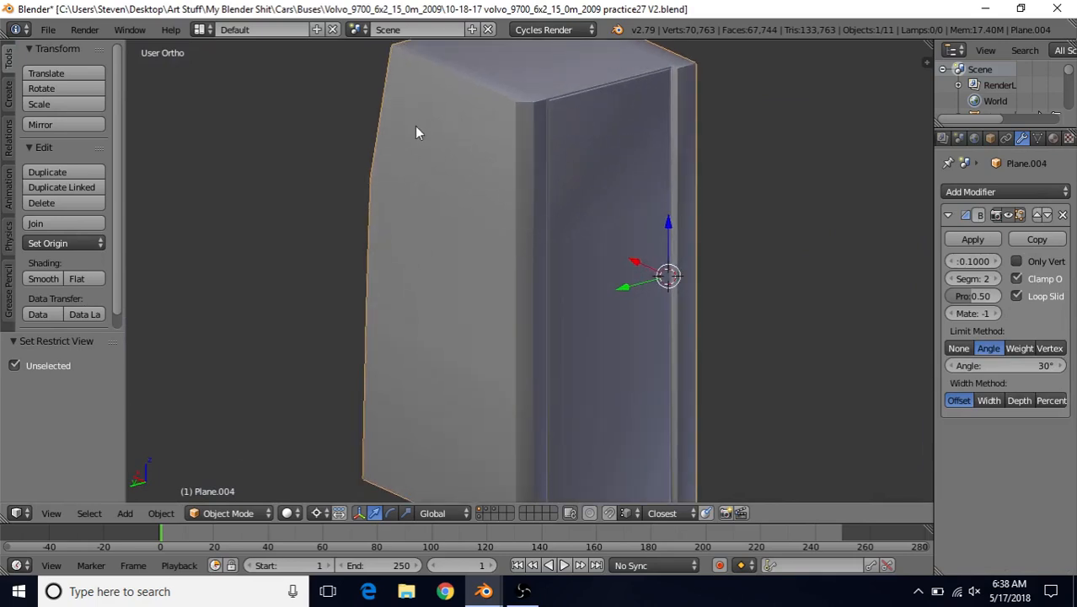
Swing the cabinet's door faces open by about 78° around the global Z axis and inspect the interior
key(Tab)
middle_drag(649, 250, 738, 250)
key(r)
key(z)
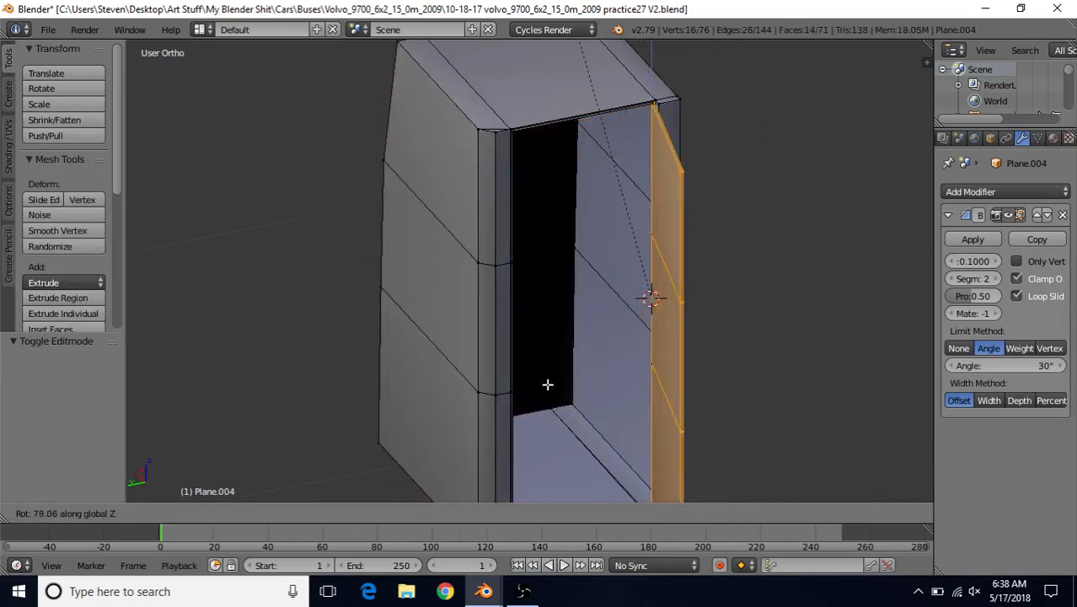
click(548, 384)
scroll(696, 225, down, 2)
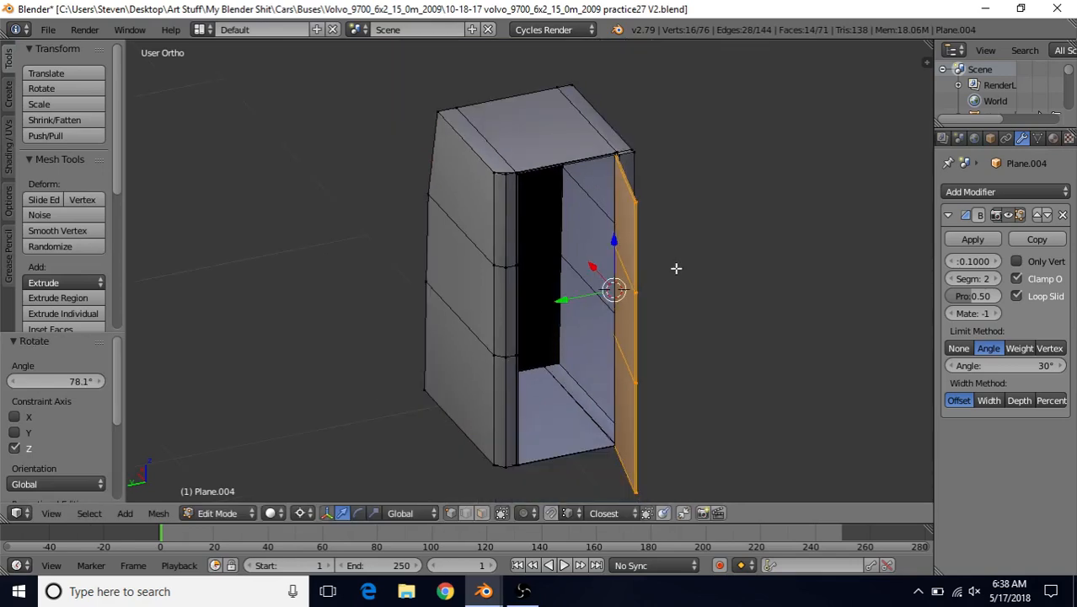
key(Tab)
middle_drag(572, 270, 522, 284)
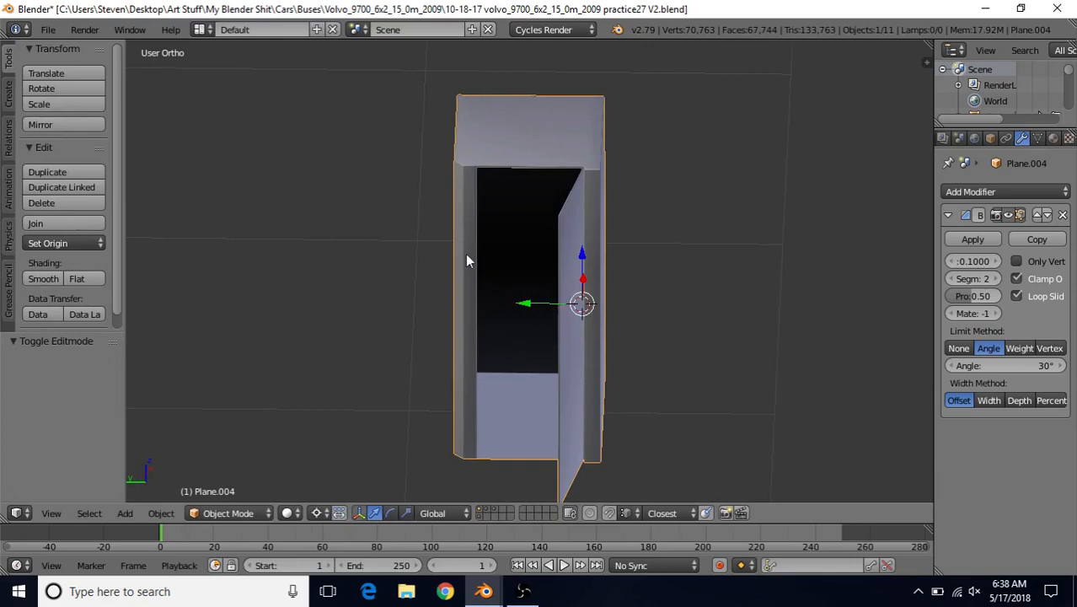
middle_drag(482, 324, 668, 128)
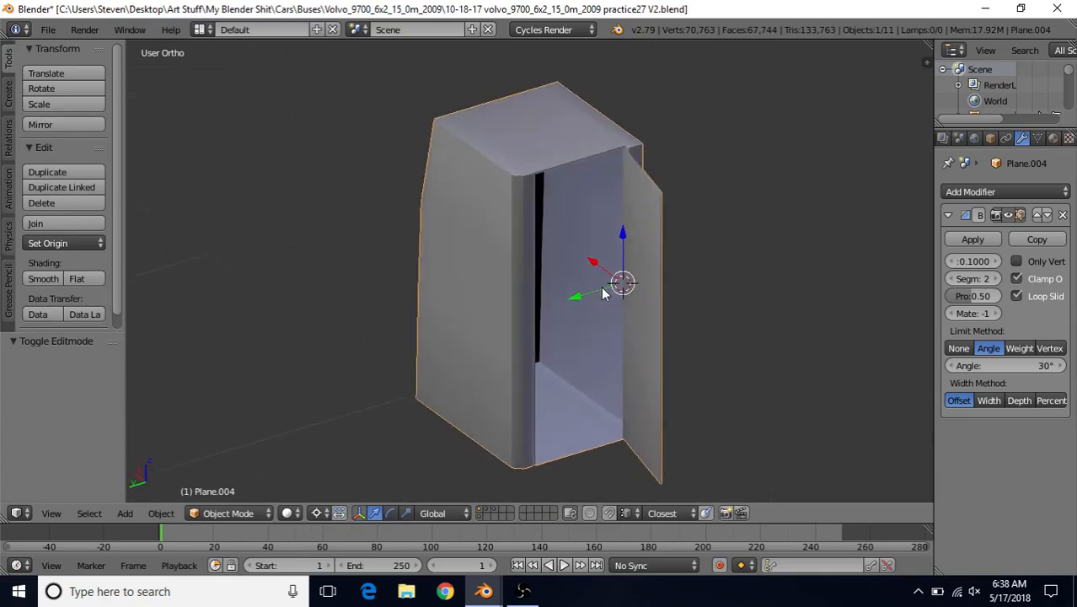
Undo the door rotation in Edit Mode and return to Object Mode
key(Tab)
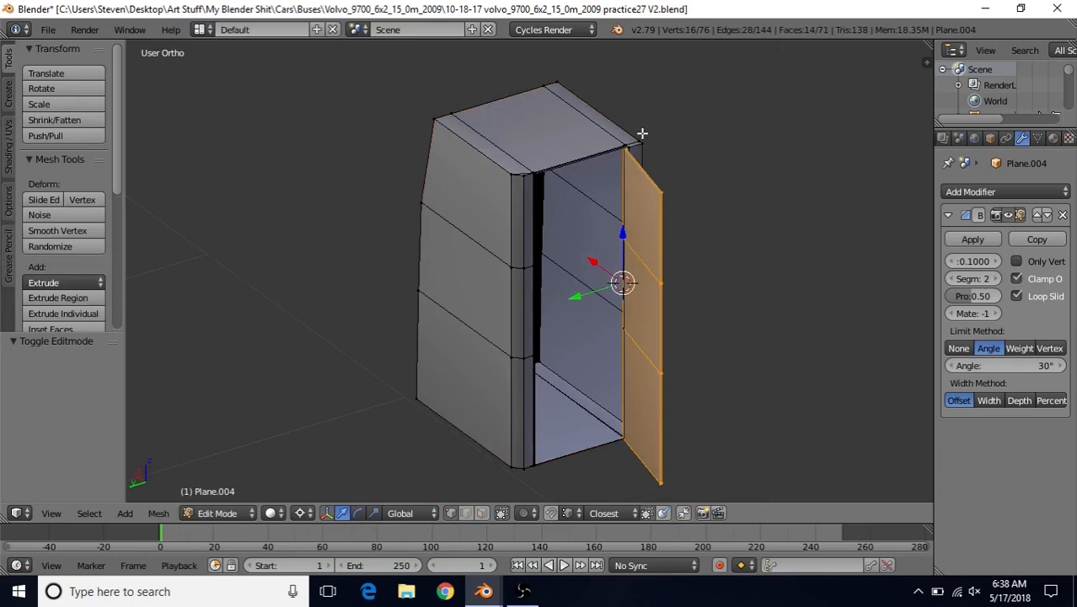
key(ctrl+z)
scroll(524, 332, down, 4)
key(Tab)
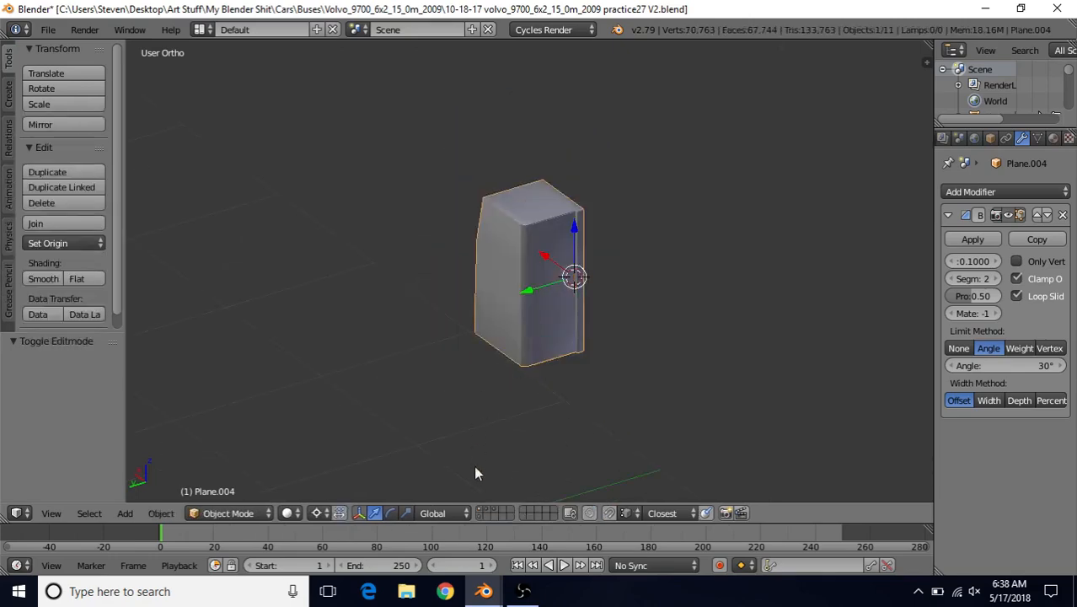
middle_drag(475, 474, 535, 497)
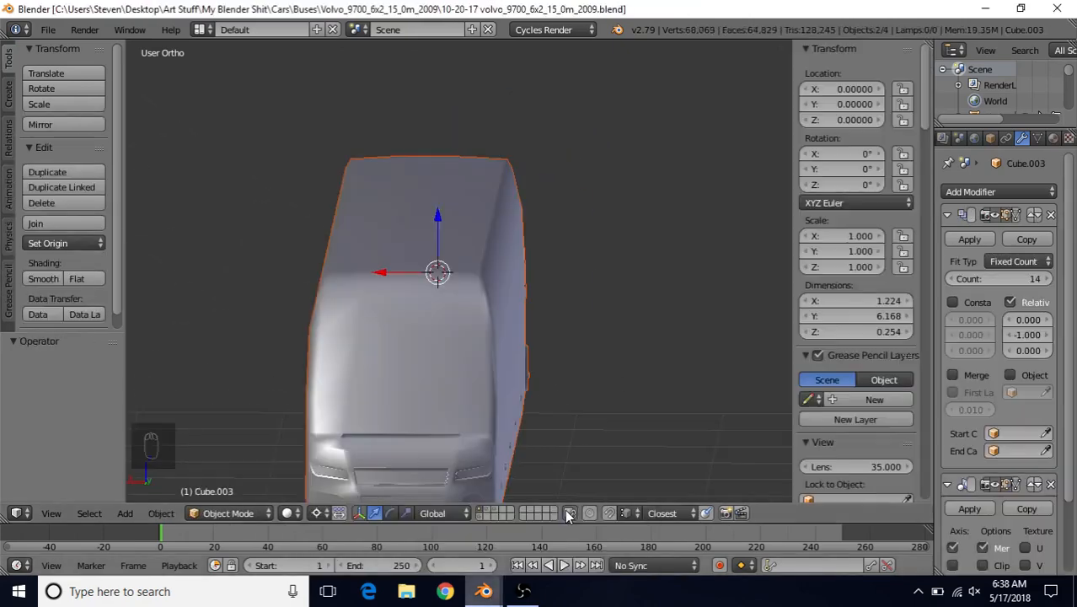
Isolate the overhead luggage racks inside the bus and turn off the viewport display of their Mirror modifier
key(z)
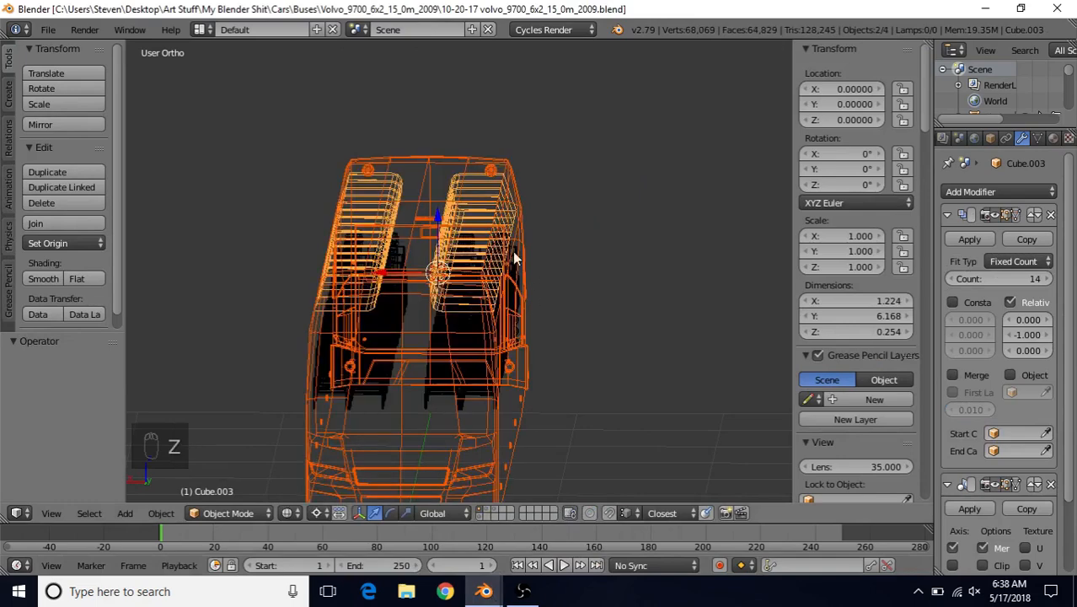
right_click(472, 184)
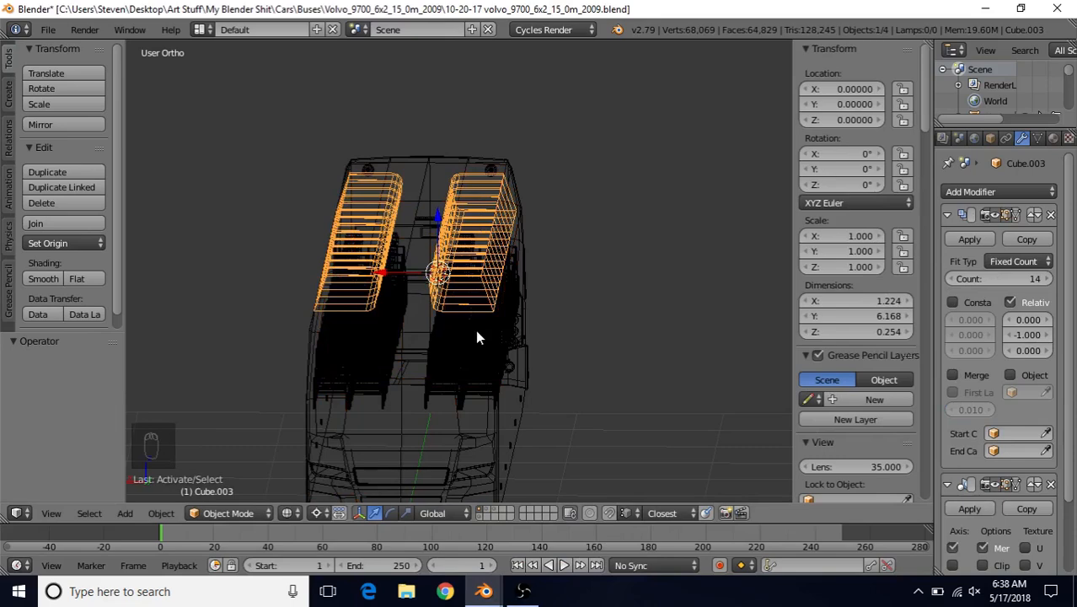
key(shift+h)
key(z)
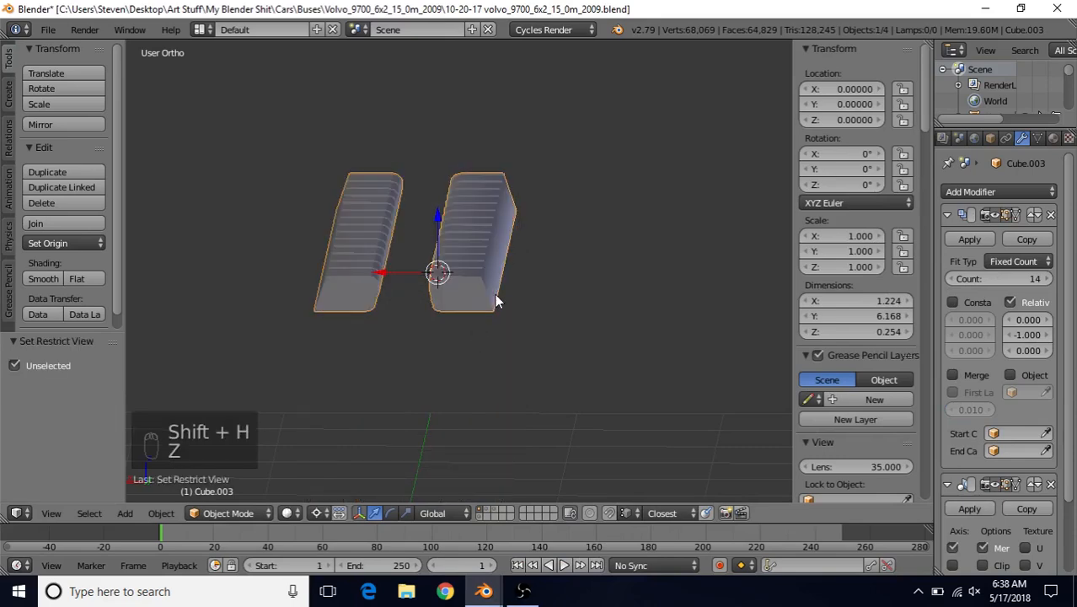
mouse_move(507, 270)
middle_down()
mouse_move(572, 272)
mouse_move(528, 296)
middle_up()
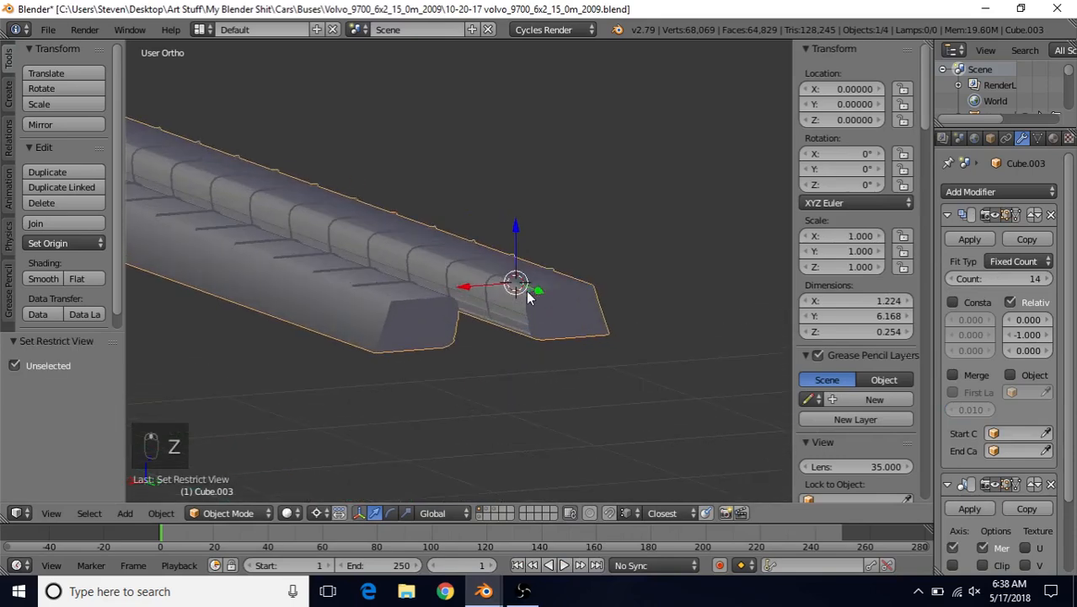
click(994, 484)
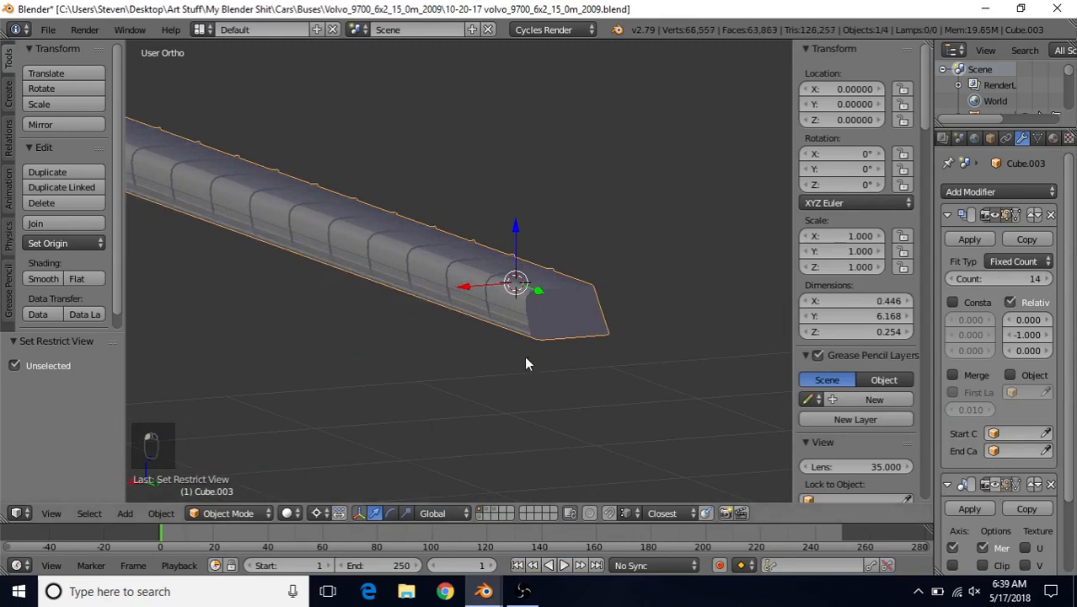
Enter Edit Mode on the luggage rack and select the narrow strip face between the grooves on its side
middle_drag(540, 275, 524, 250)
key(Tab)
scroll(524, 252, up, 4)
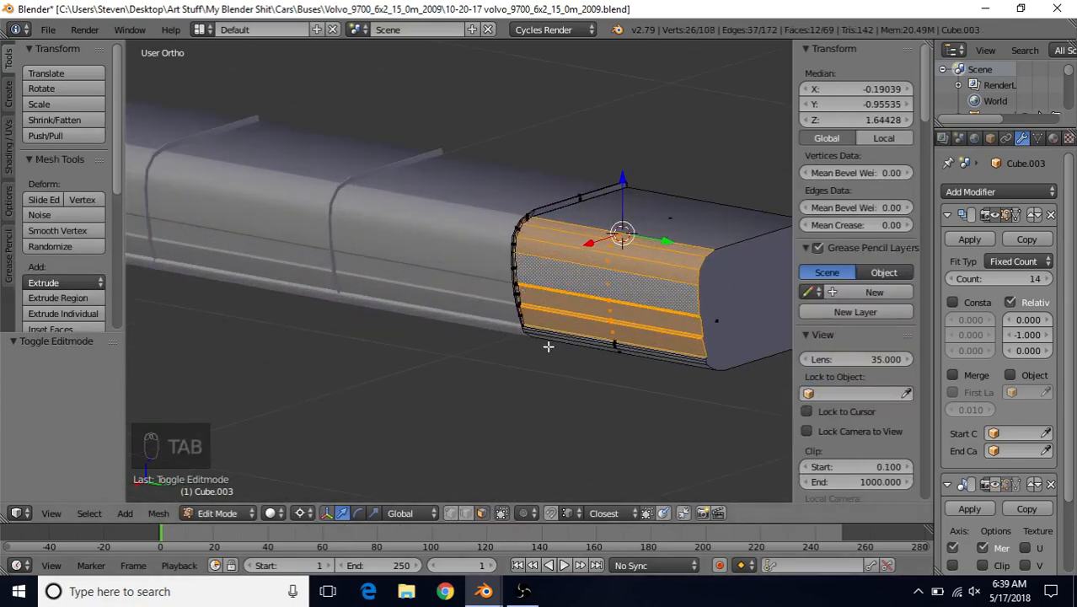
middle_drag(547, 346, 445, 299)
right_click(505, 294)
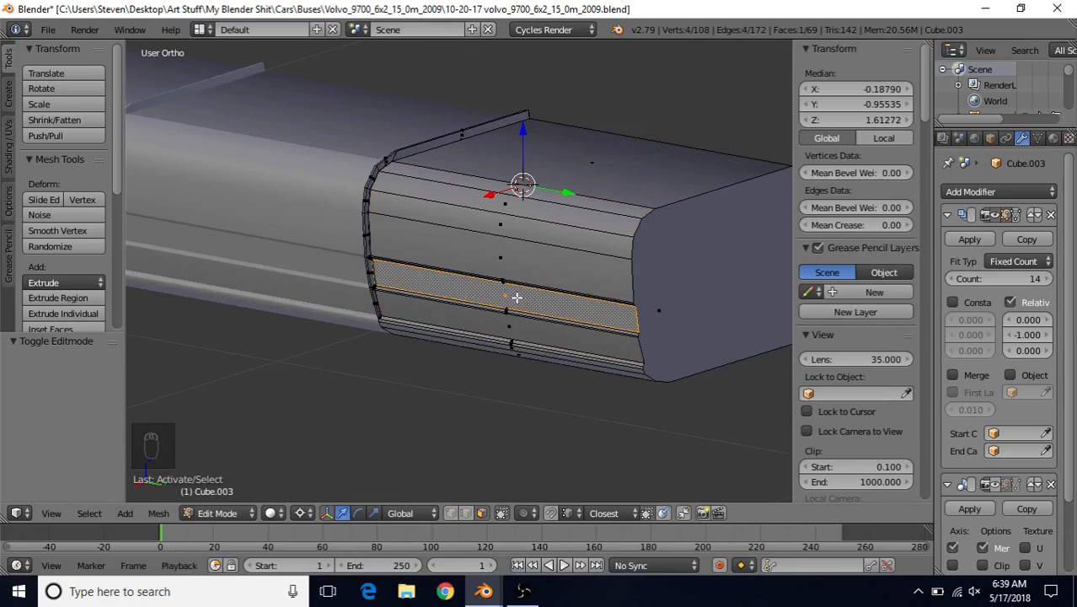
key(KP_Decimal)
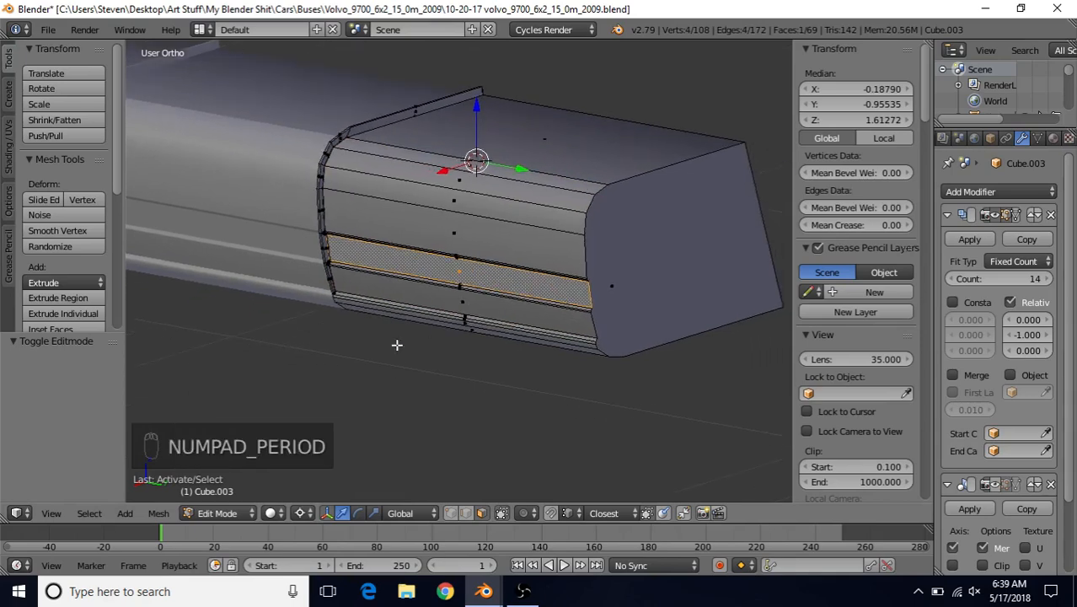
scroll(422, 335, up, 2)
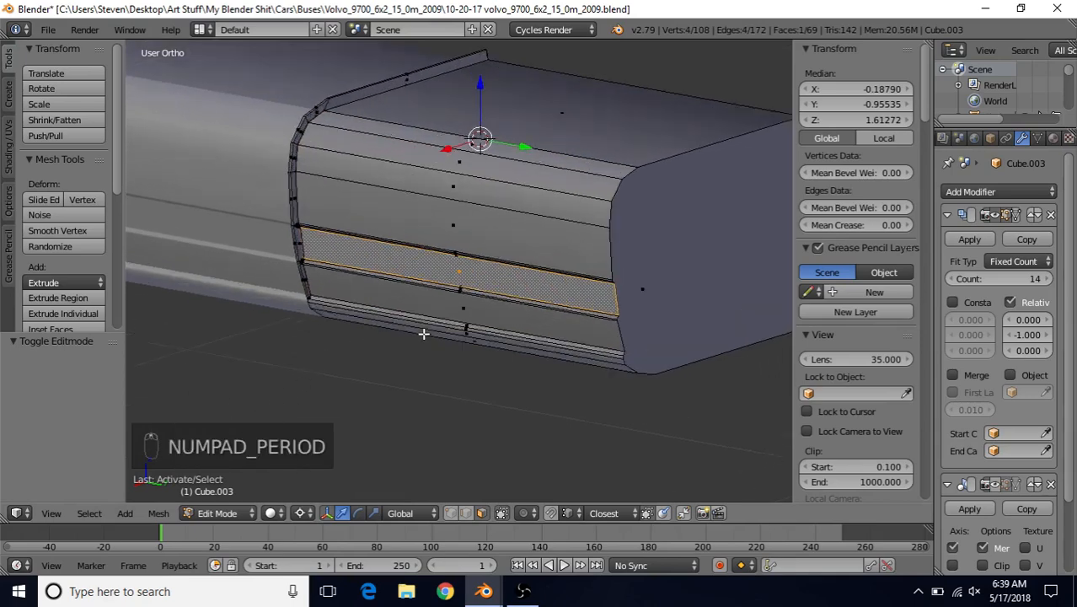
shift+middle_drag(483, 314, 450, 268)
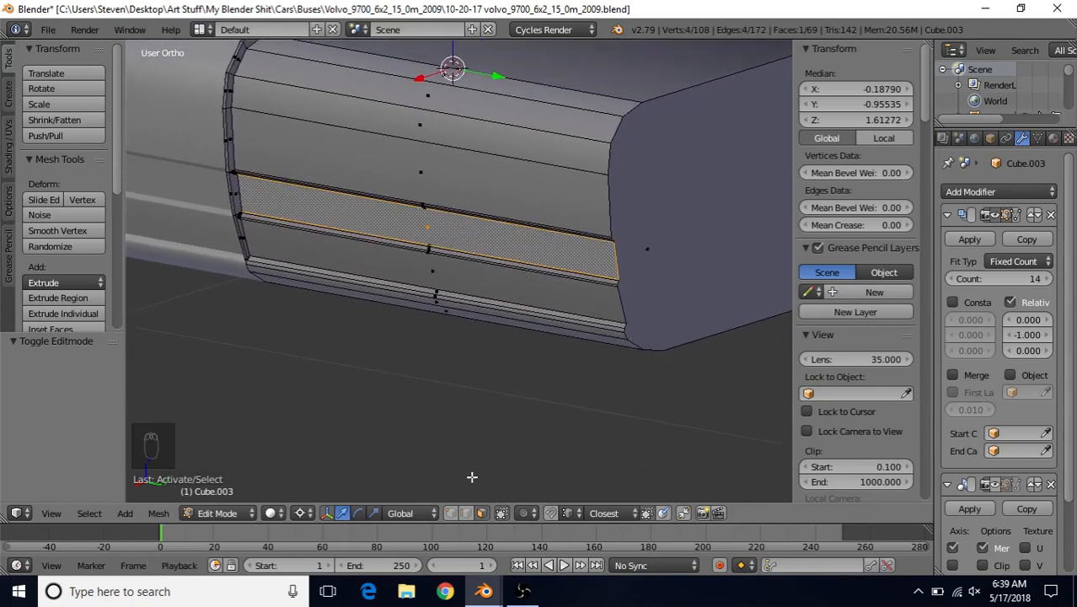
Set the pivot point to Median Point and move the underside of the rack's end segment down 0.005 along Z
middle_drag(563, 403, 498, 337)
right_click(613, 350)
shift+right_click(586, 324)
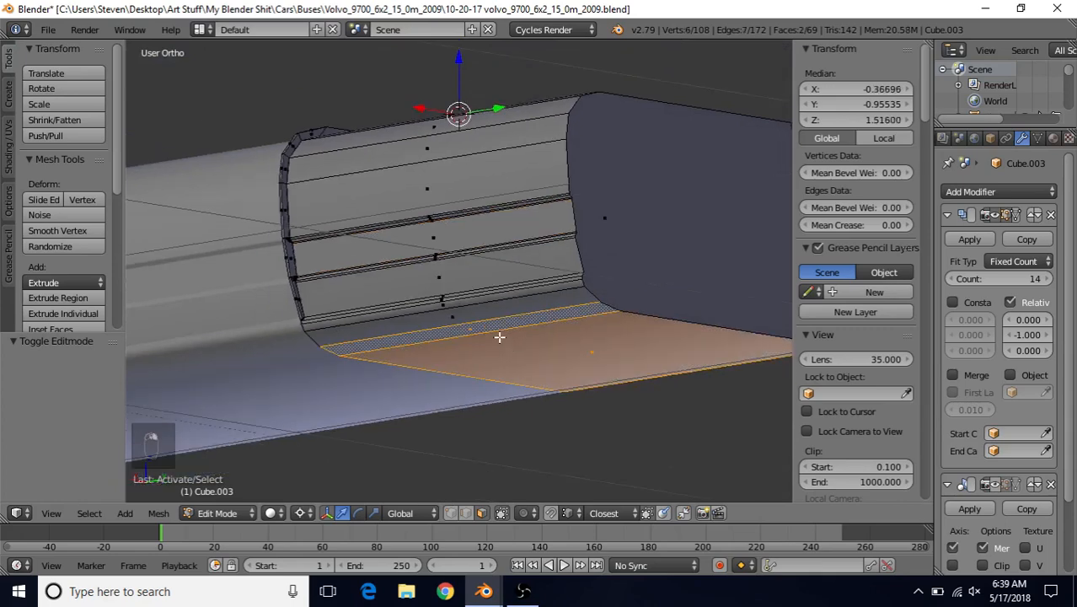
click(301, 513)
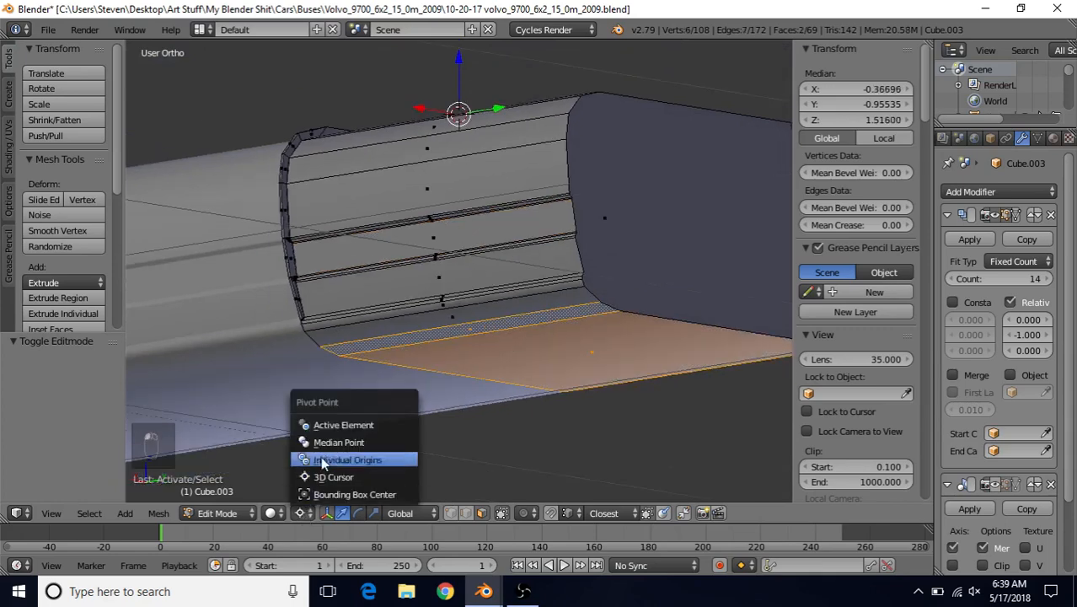
click(325, 439)
drag(548, 284, 593, 306)
right_click(592, 336)
middle_drag(593, 306, 412, 344)
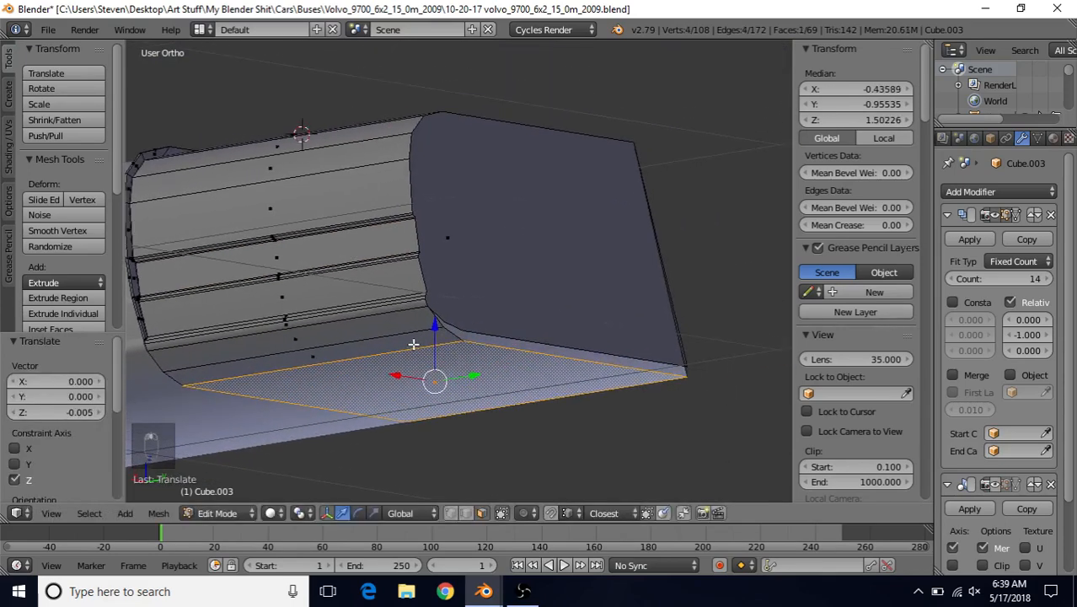
Delete the large end-cap face of the luggage rack
right_click(469, 250)
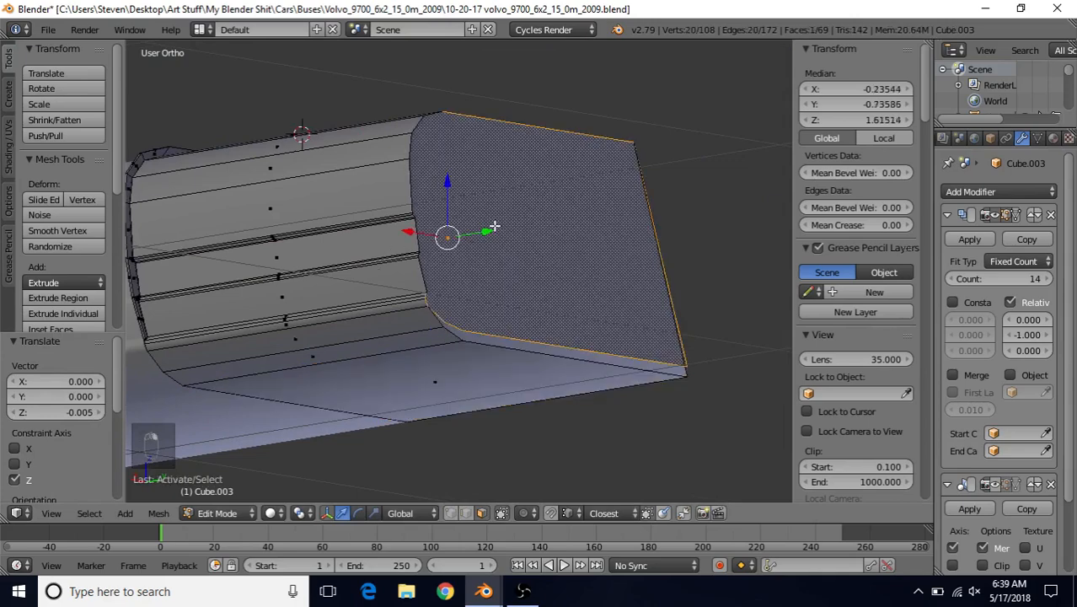
key(Delete)
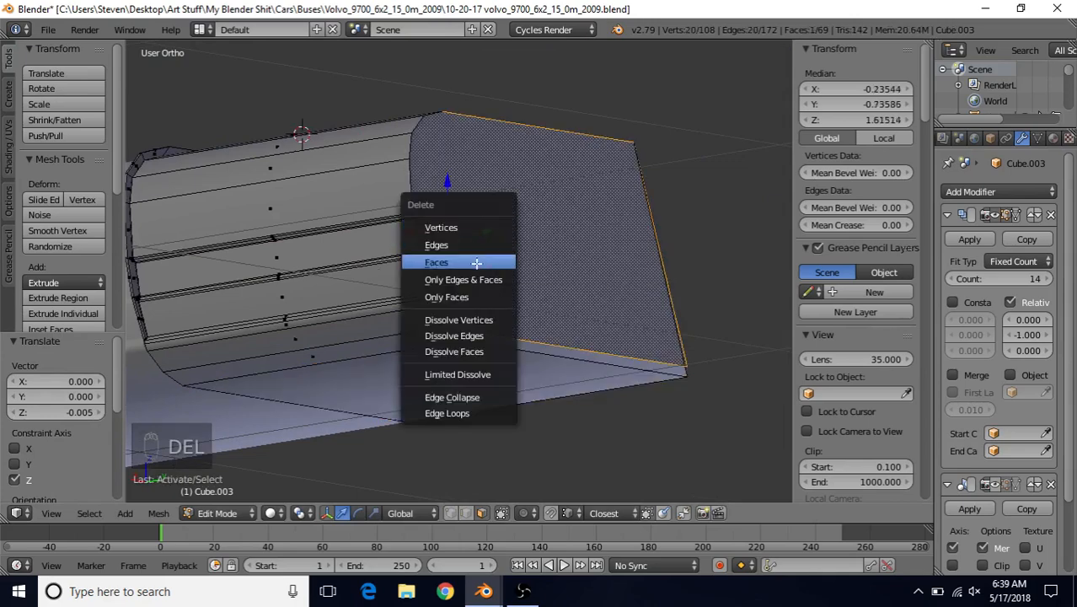
click(476, 262)
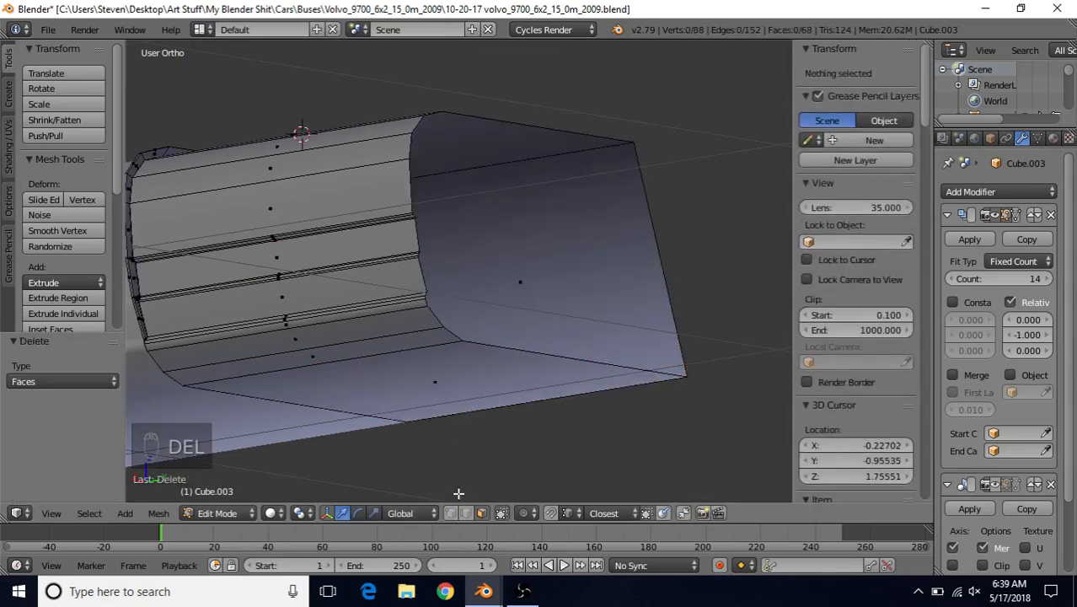
Fill the rack's open end with a new face from its border loop, split it from the mesh, and inspect the shading
alt+right_click(492, 340)
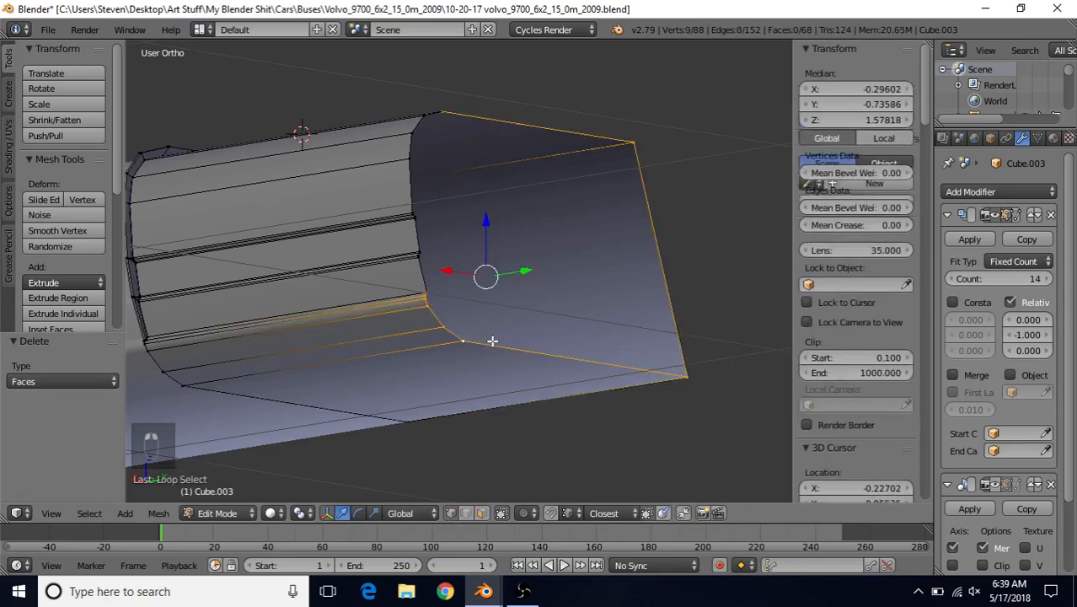
alt+shift+right_click(414, 144)
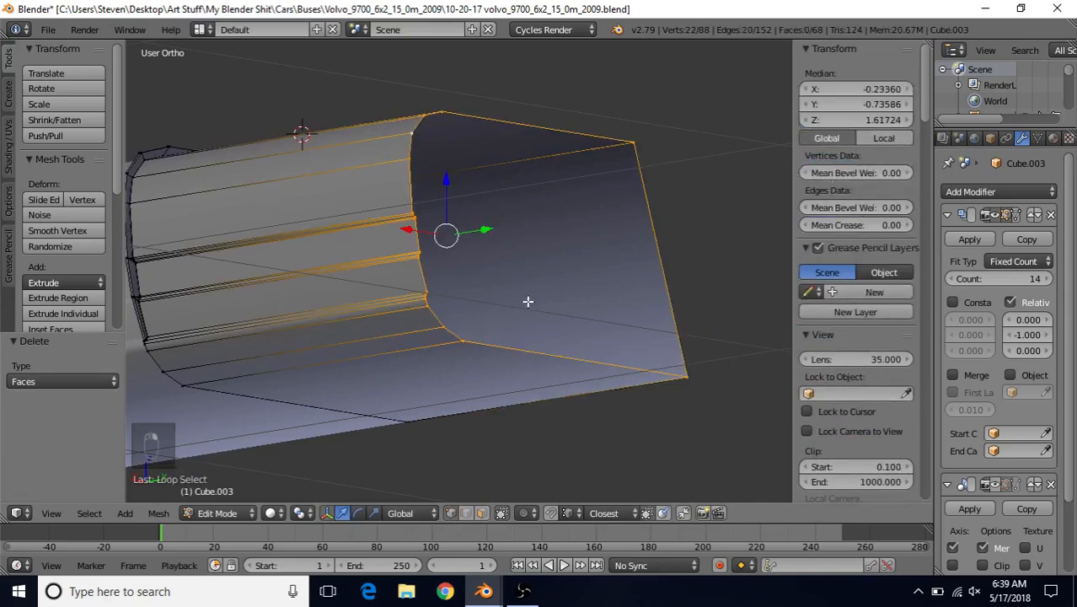
key(f)
key(y)
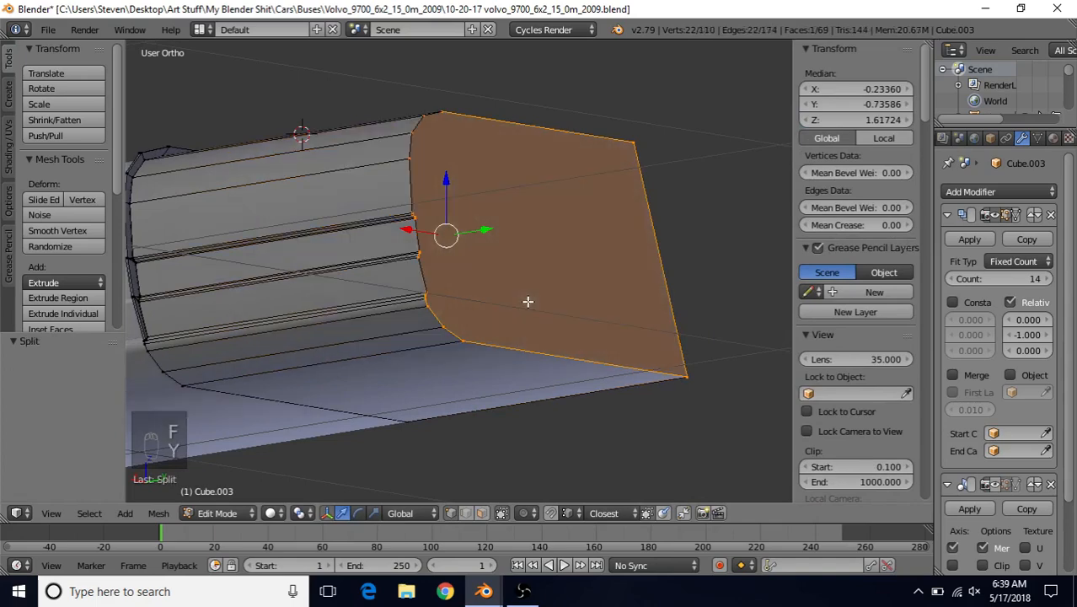
key(Tab)
middle_drag(433, 334, 501, 310)
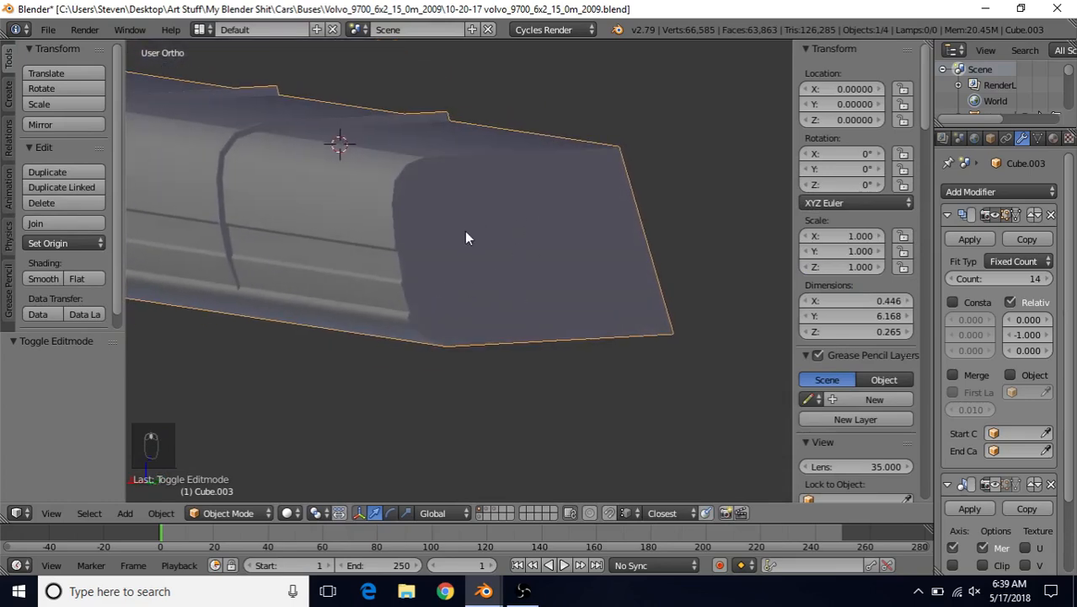
middle_drag(466, 238, 484, 404)
In face select mode, inset the narrow strip face between the side grooves of the rack by about 0.0015
key(Tab)
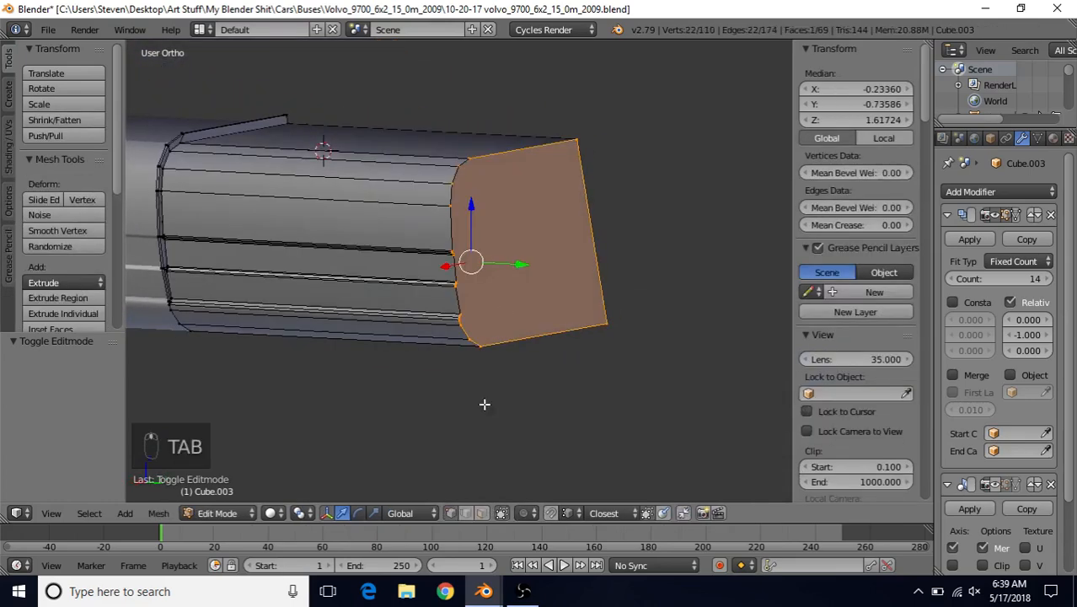
click(482, 512)
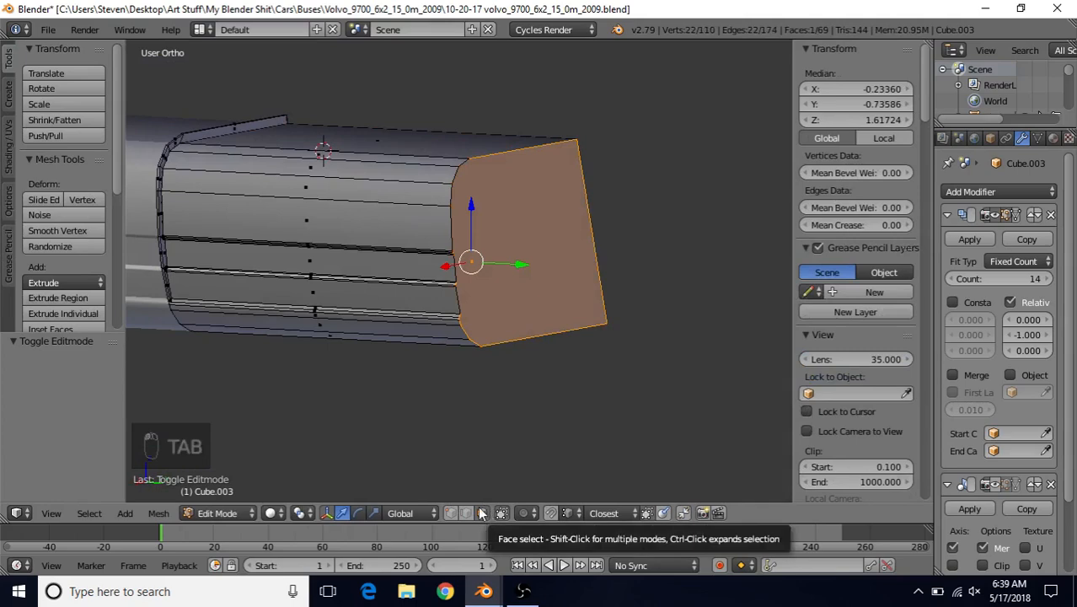
shift+middle_drag(441, 301, 565, 321)
scroll(565, 321, up, 2)
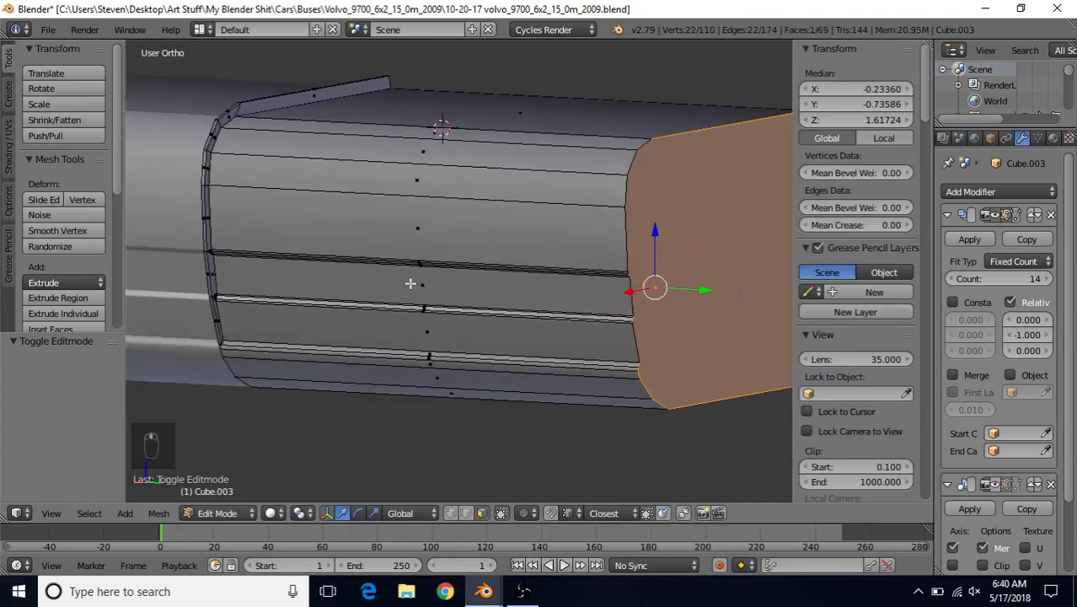
right_click(410, 283)
mouse_move(467, 287)
shift+middle_down()
mouse_move(593, 272)
mouse_move(455, 276)
shift+middle_up()
scroll(456, 277, up, 2)
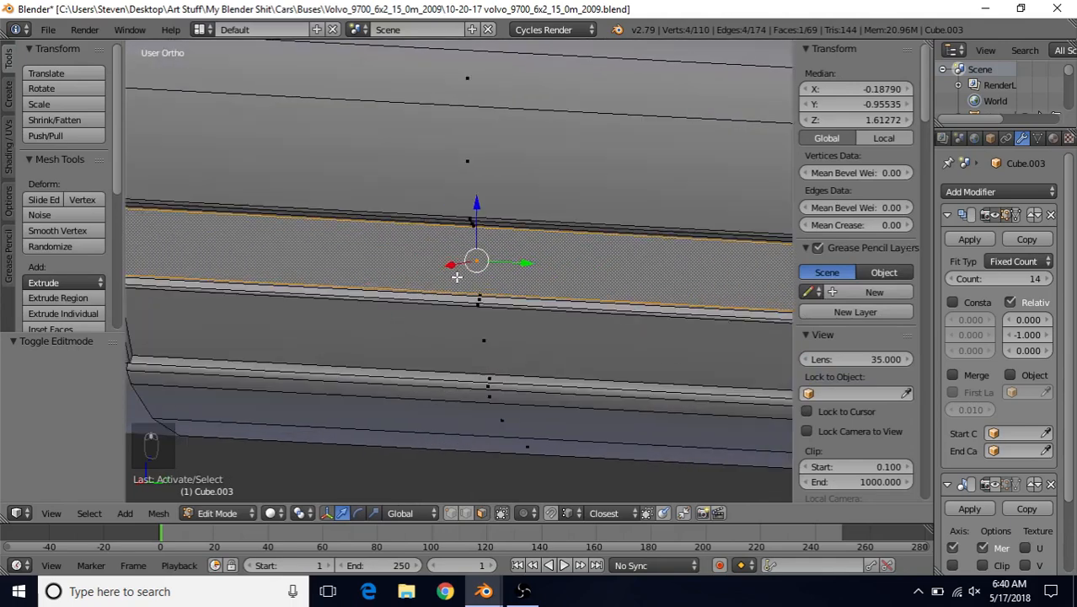
key(i)
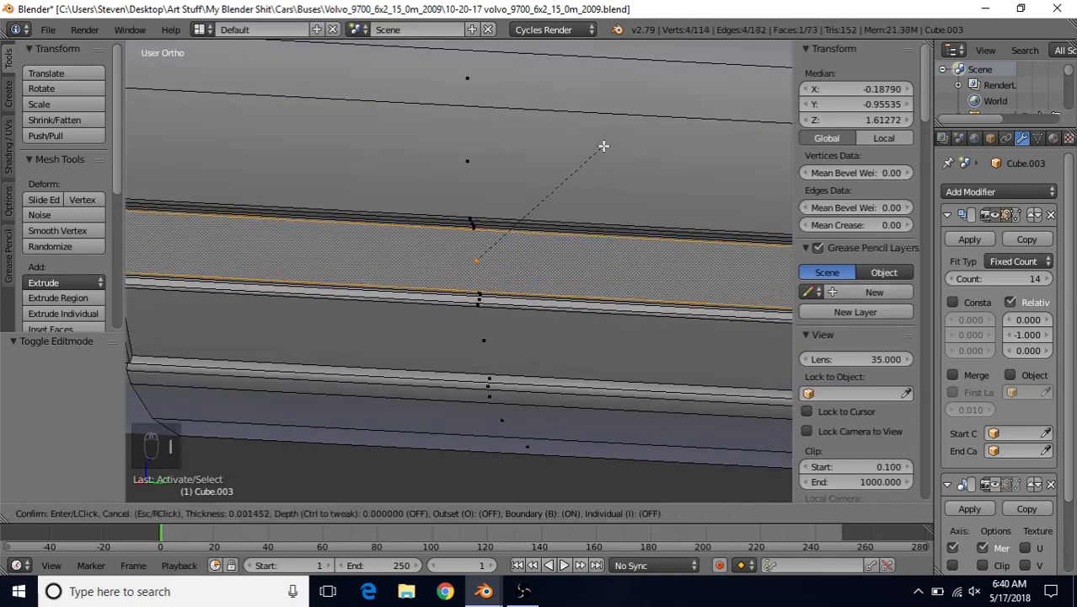
click(603, 144)
Scale the inset strip face along global Y to about 0.223, leaving a small centre panel
scroll(536, 253, down, 3)
key(s)
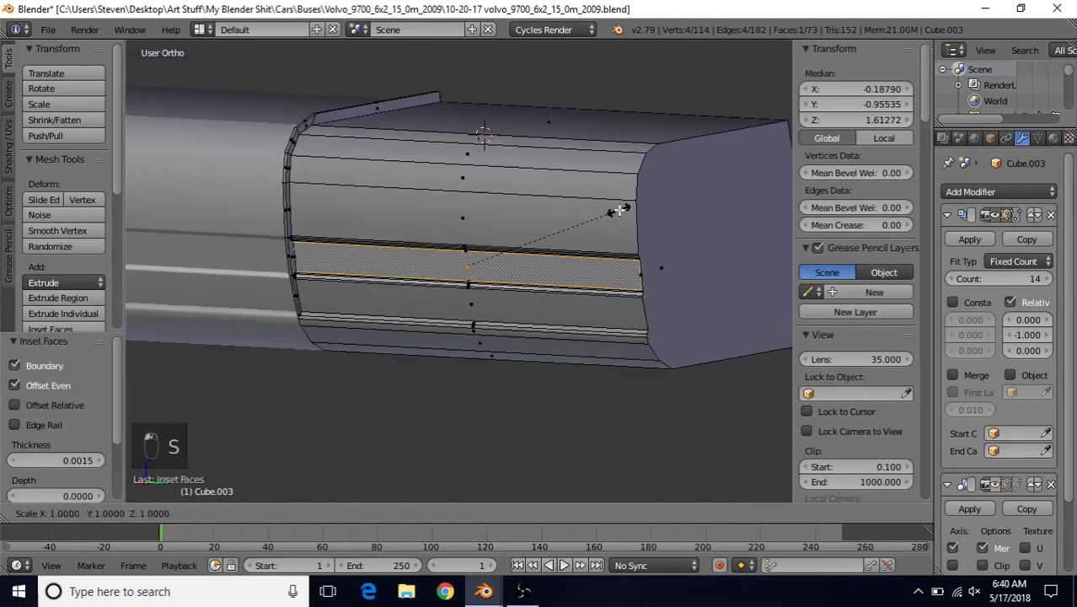
key(y)
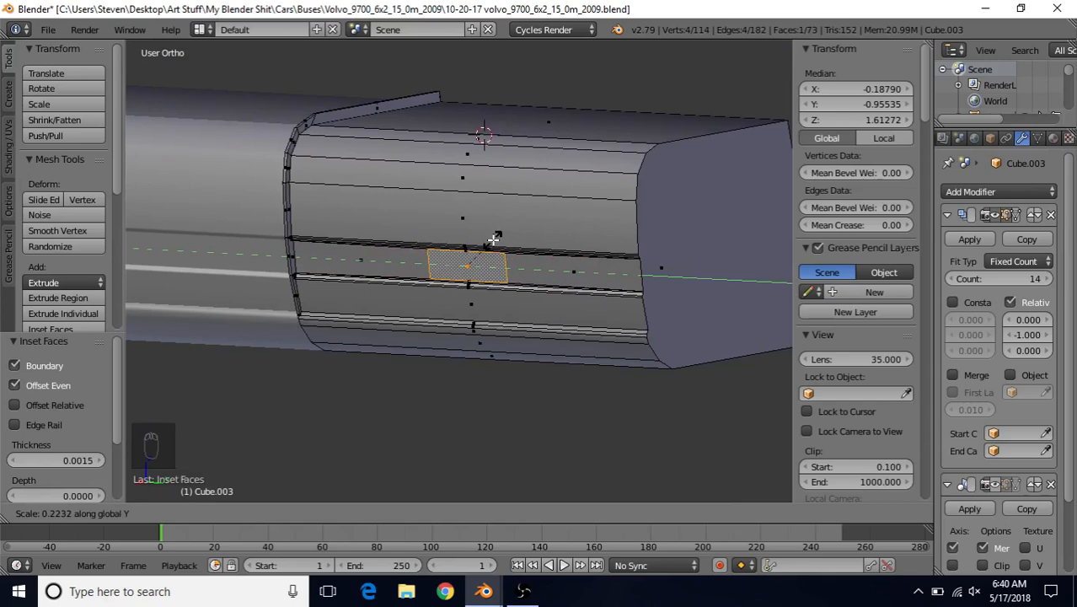
click(494, 239)
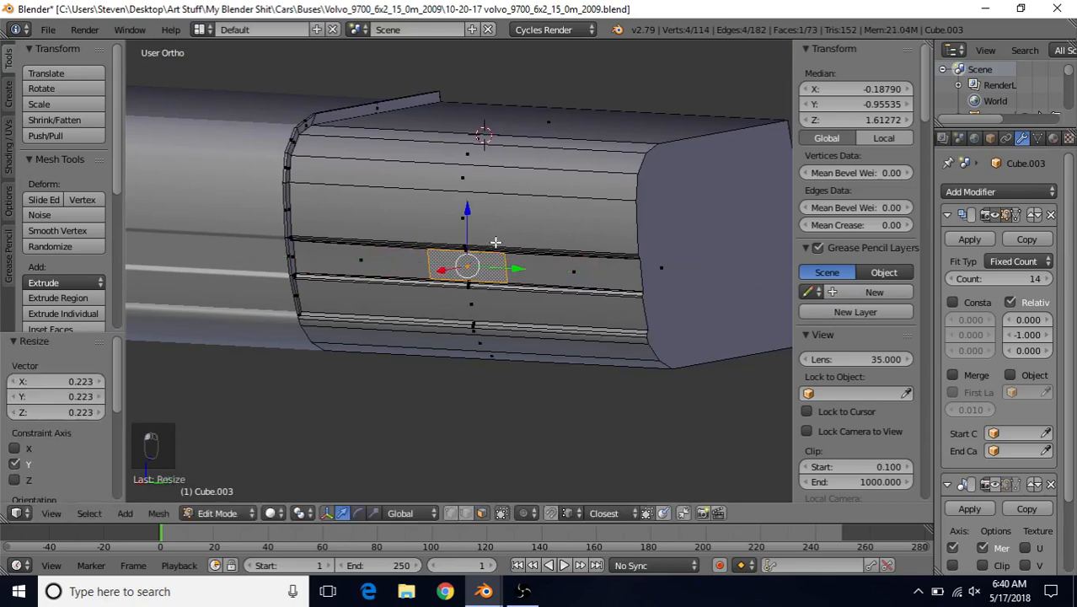
In edge select mode, delete the four long edges running from the small centre panel's corners to the ends of the strip
middle_drag(493, 239, 552, 235)
scroll(552, 235, up, 3)
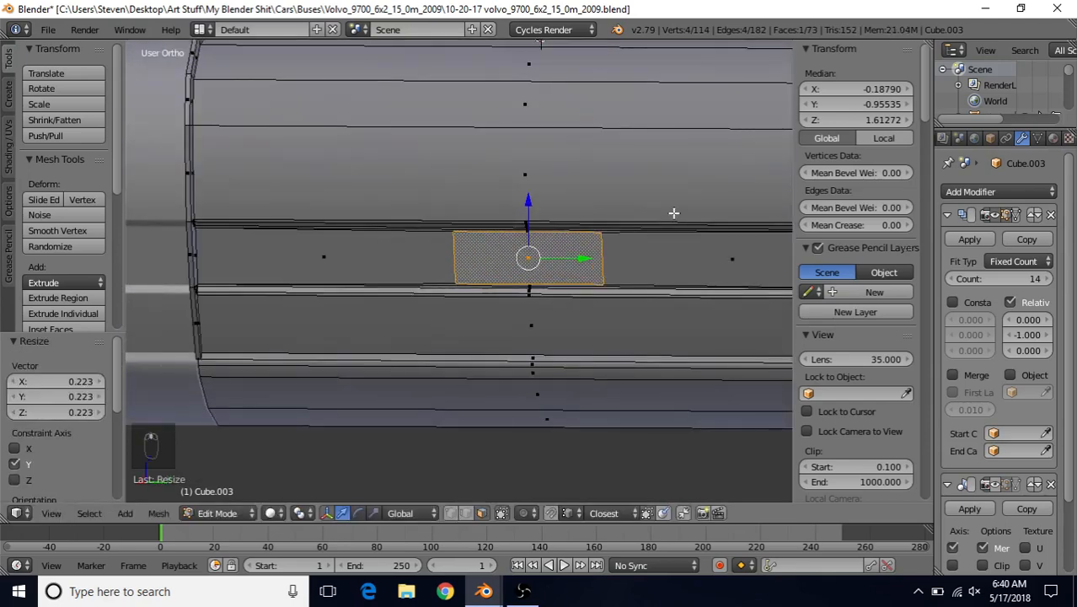
middle_drag(673, 213, 628, 251)
click(469, 512)
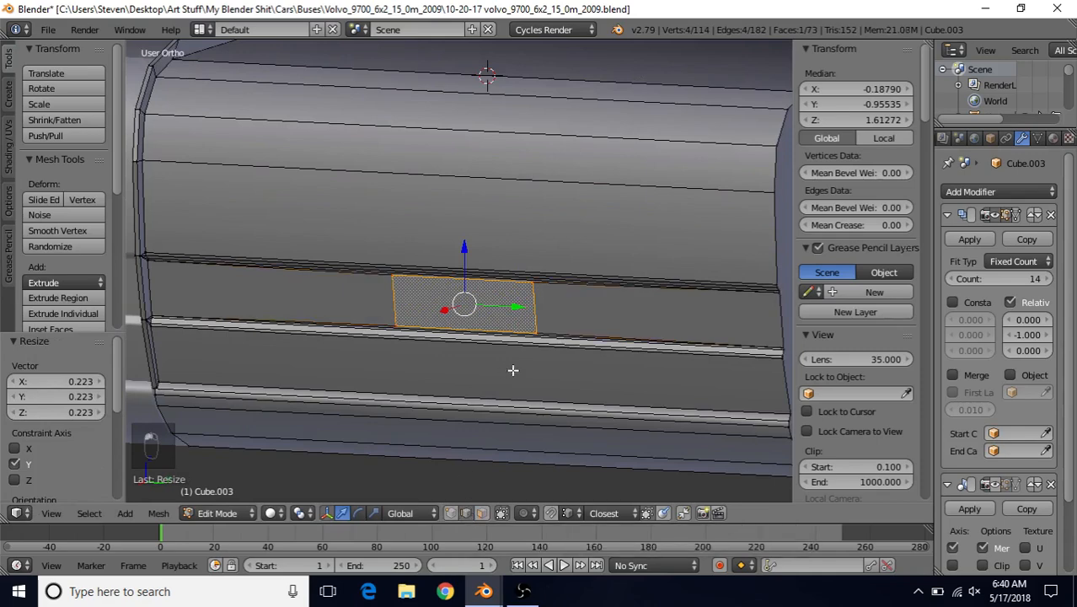
middle_drag(512, 369, 531, 366)
scroll(531, 366, up, 3)
right_click(631, 359)
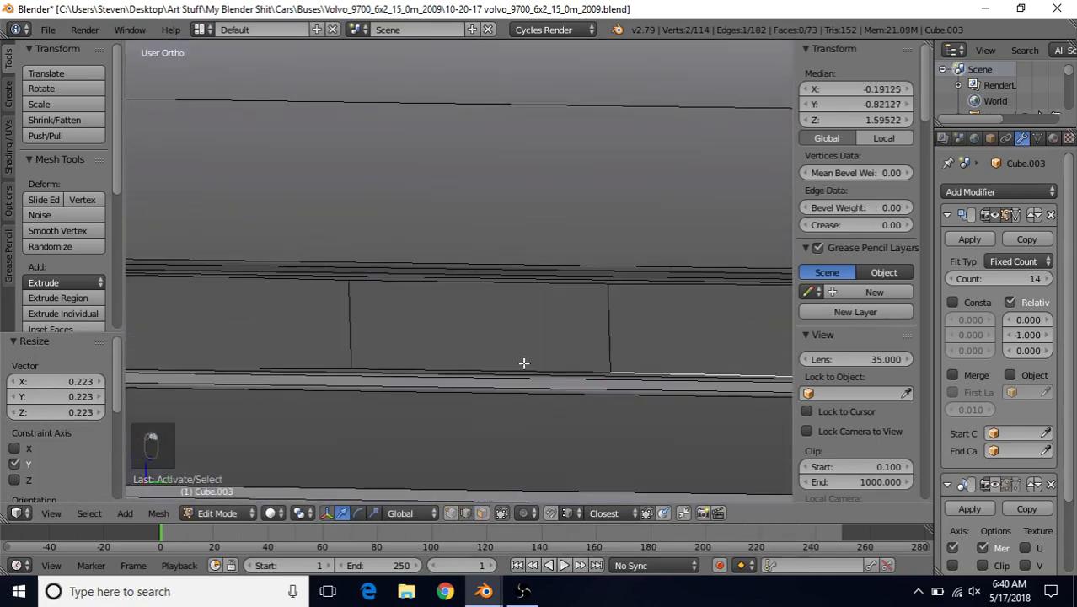
shift+right_click(324, 364)
shift+right_click(334, 285)
shift+right_click(627, 284)
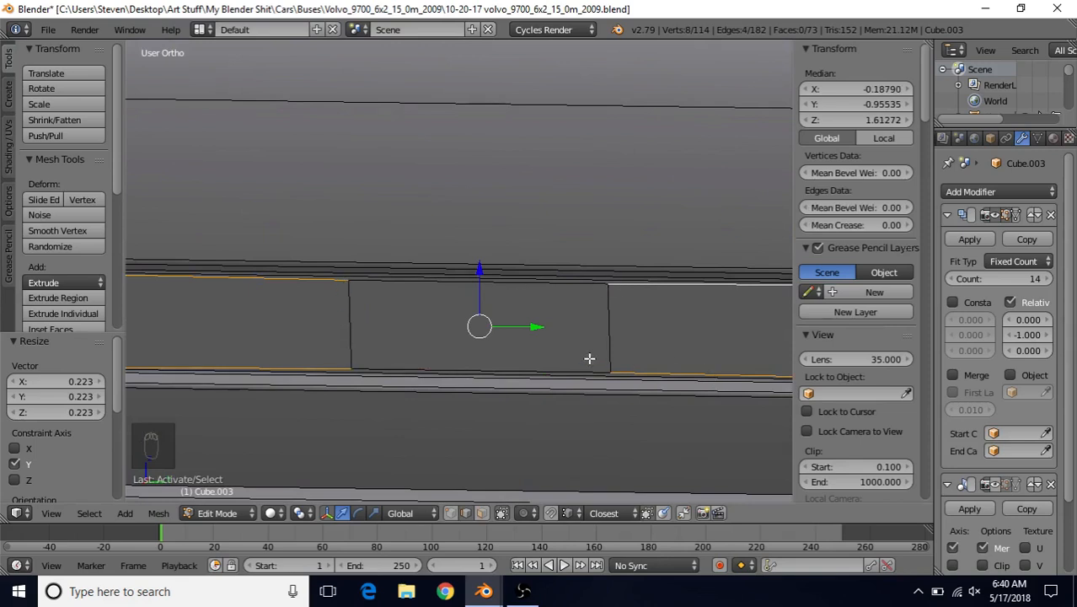
key(Delete)
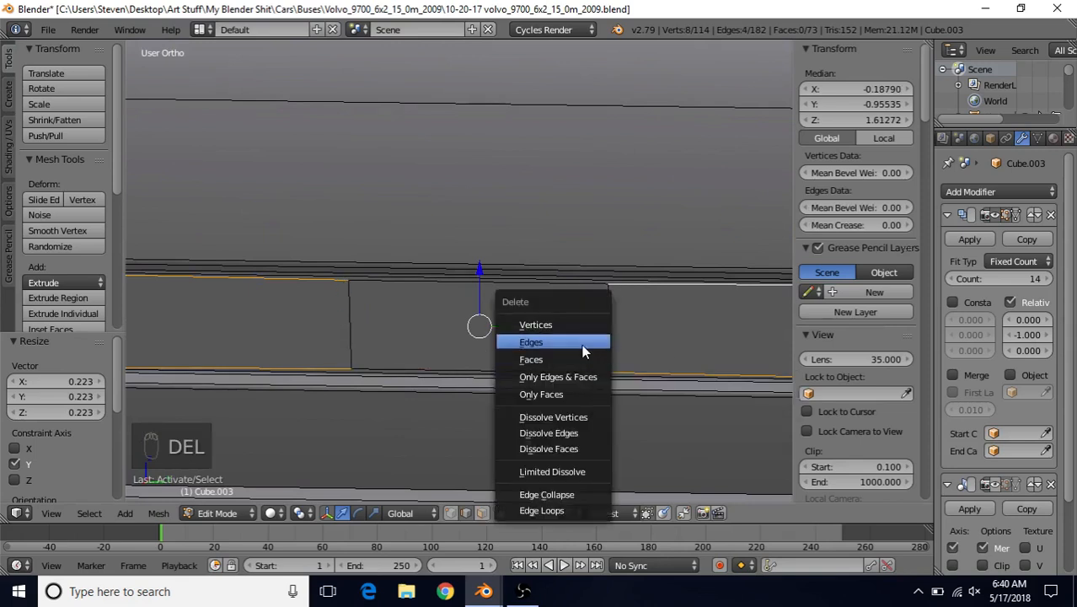
click(581, 344)
In vertex select mode, bevel the centre panel's four corner vertices by about 0.002 with one segment
click(450, 513)
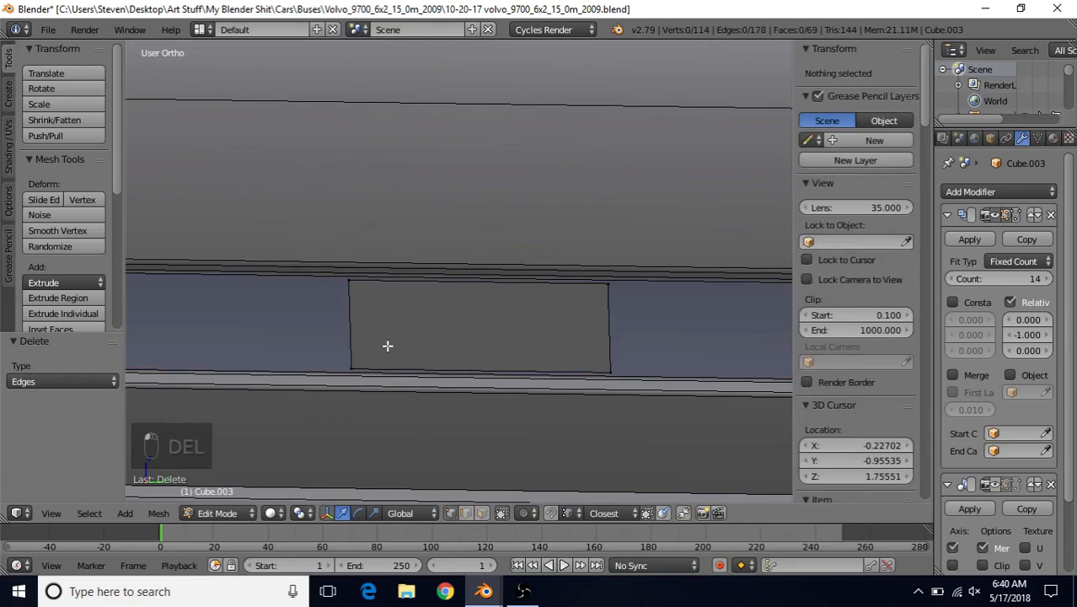
right_click(349, 281)
shift+right_click(349, 366)
shift+right_click(609, 356)
shift+right_click(608, 286)
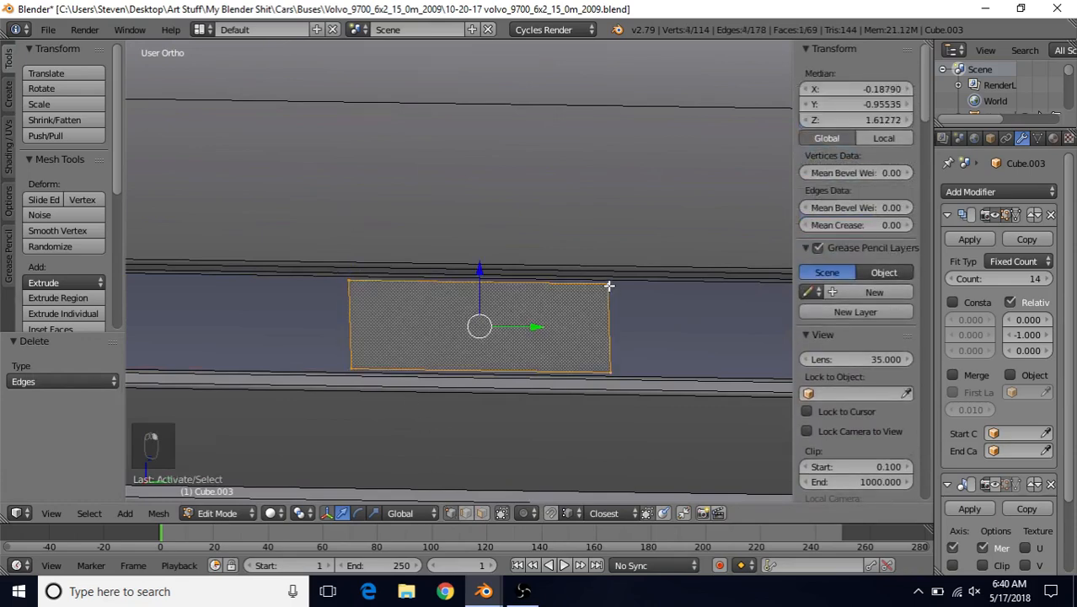
shift+middle_drag(483, 340, 493, 304)
scroll(493, 304, up, 2)
key(ctrl+b)
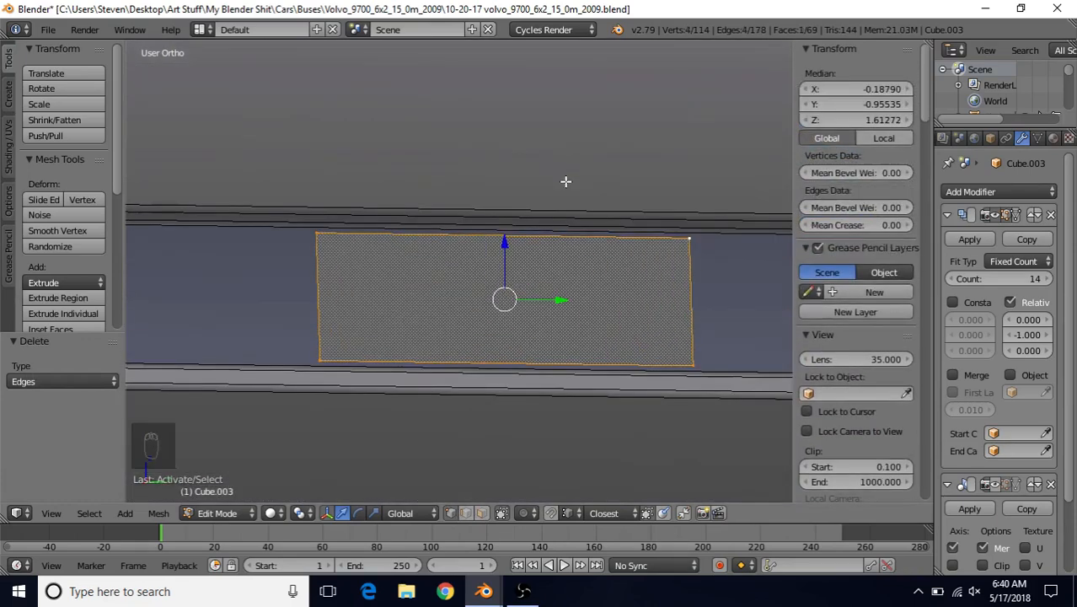
key(ctrl+shift+b)
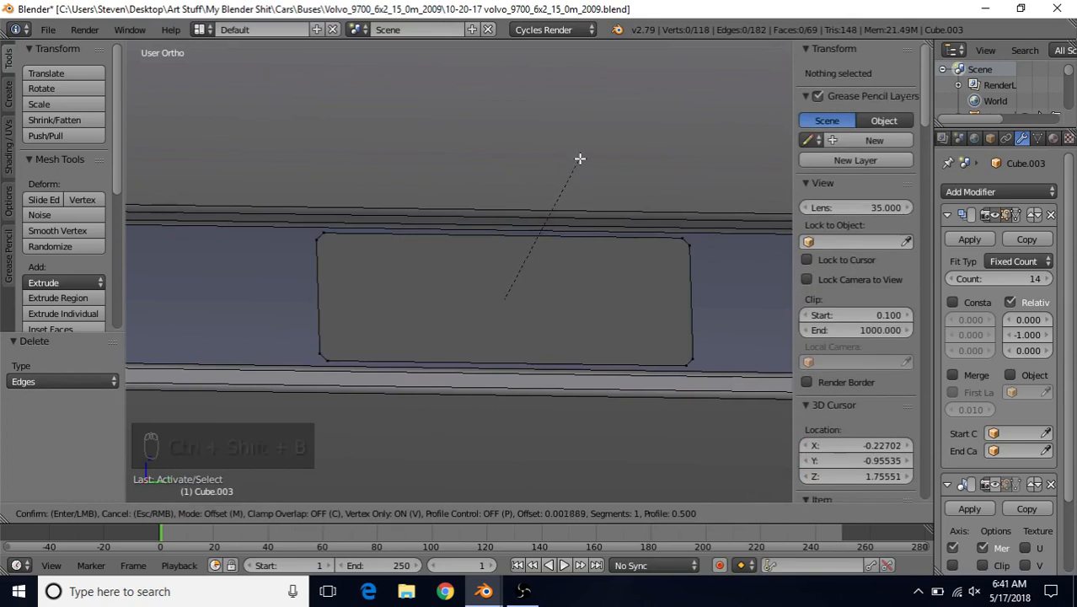
click(579, 159)
Select the centre panel's border loop and the outer edges of the surrounding opening, and fill the gap between them with faces
ctrl+scroll(533, 305, up, 5)
alt+right_click(451, 274)
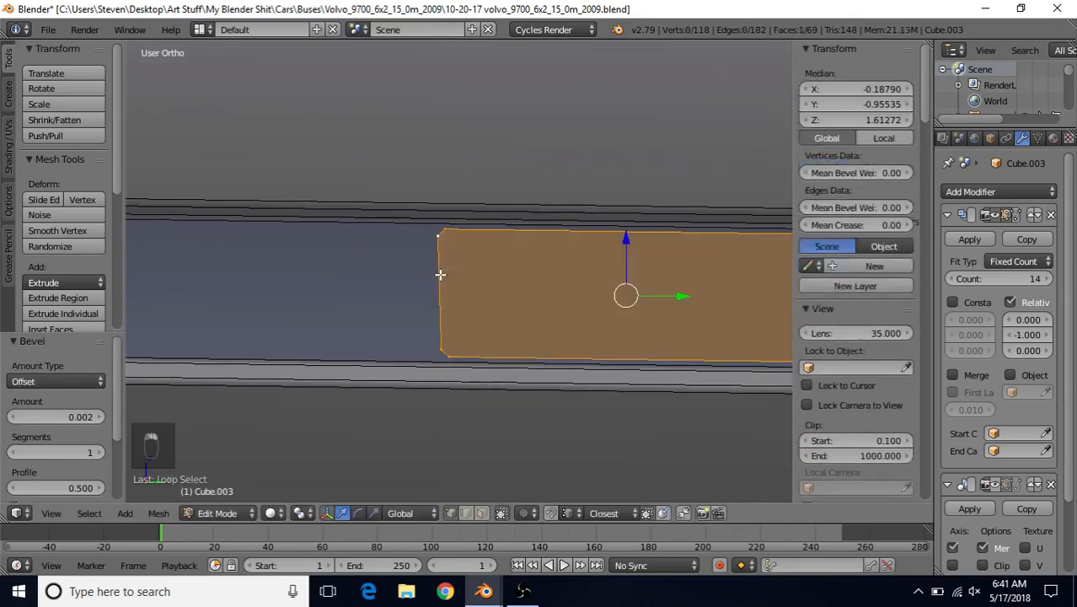
scroll(446, 287, down, 2)
scroll(433, 322, down, 2)
shift+middle_drag(433, 321, 548, 312)
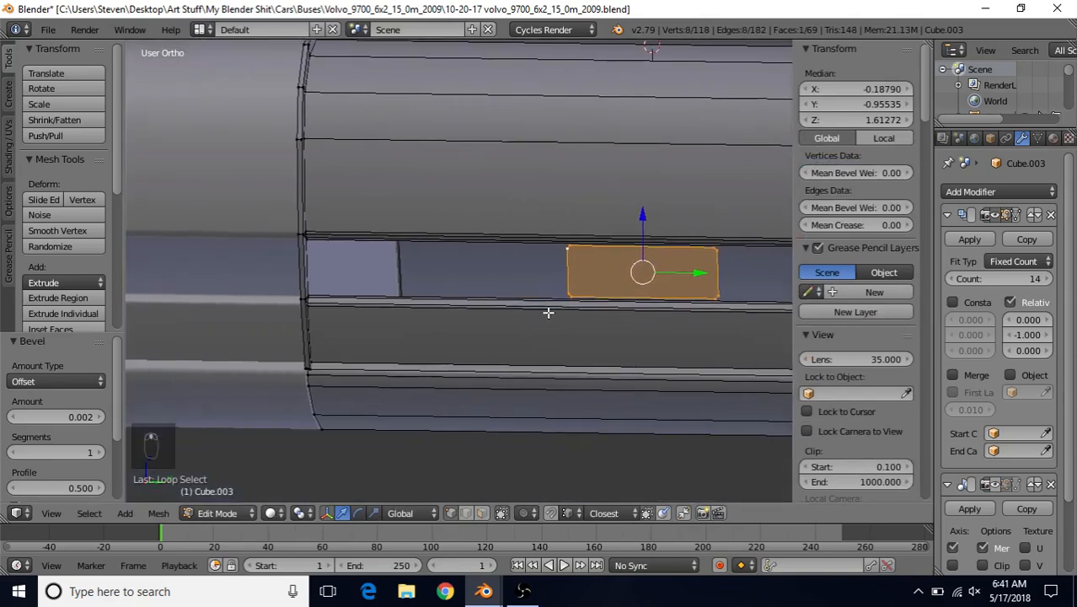
scroll(522, 302, up, 2)
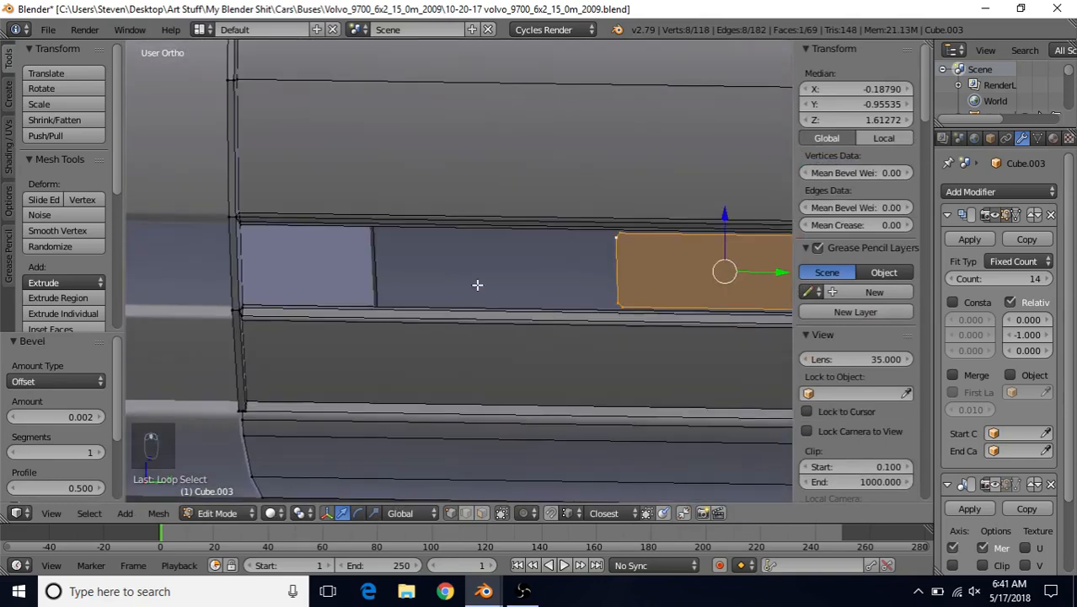
shift+right_click(447, 227)
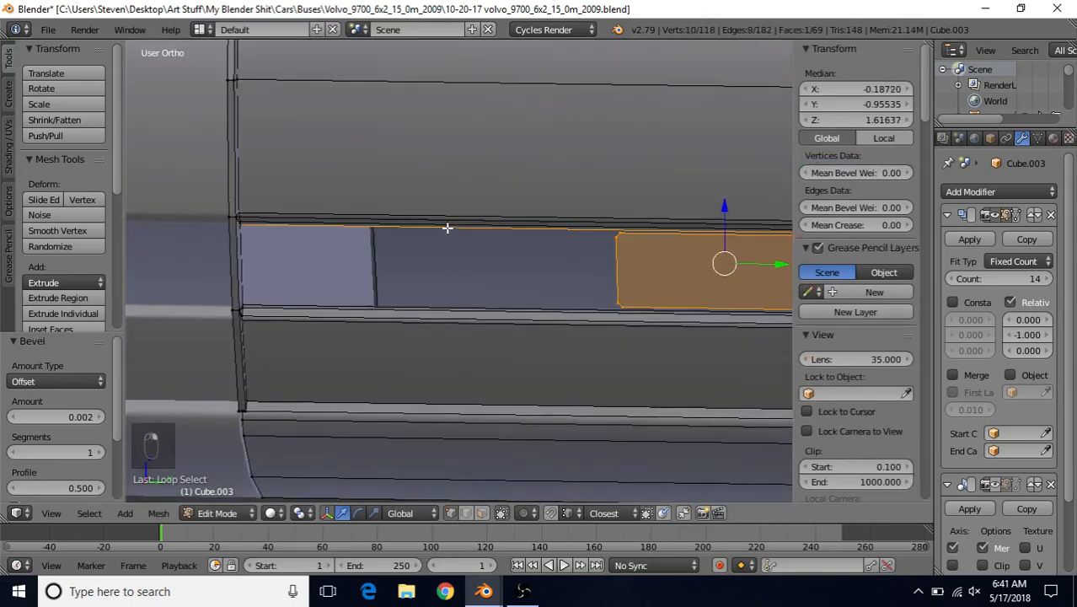
shift+right_click(438, 305)
scroll(471, 290, down, 4)
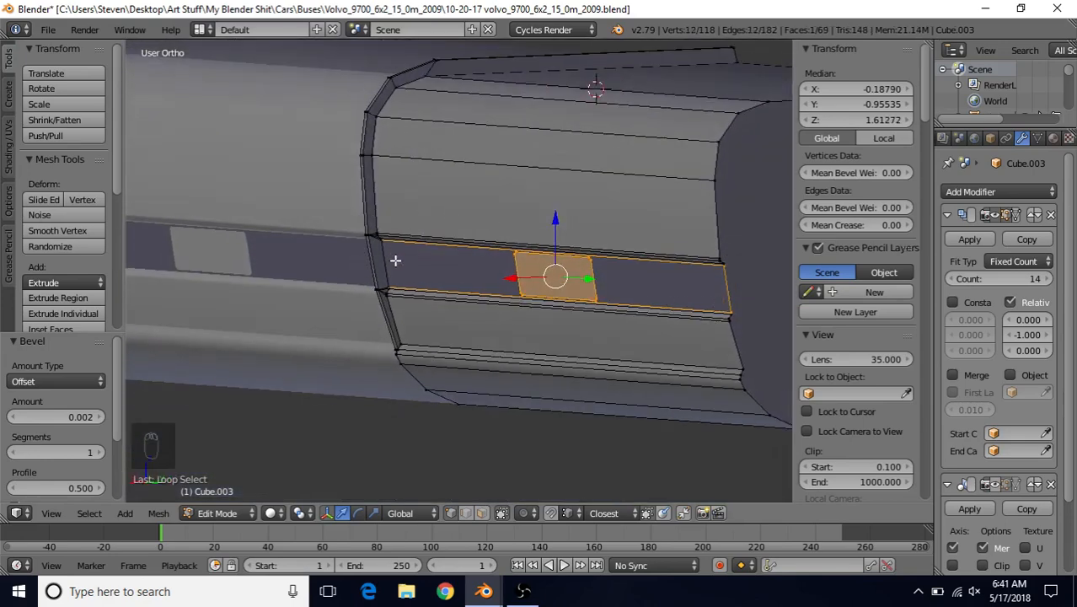
scroll(482, 254, up, 4)
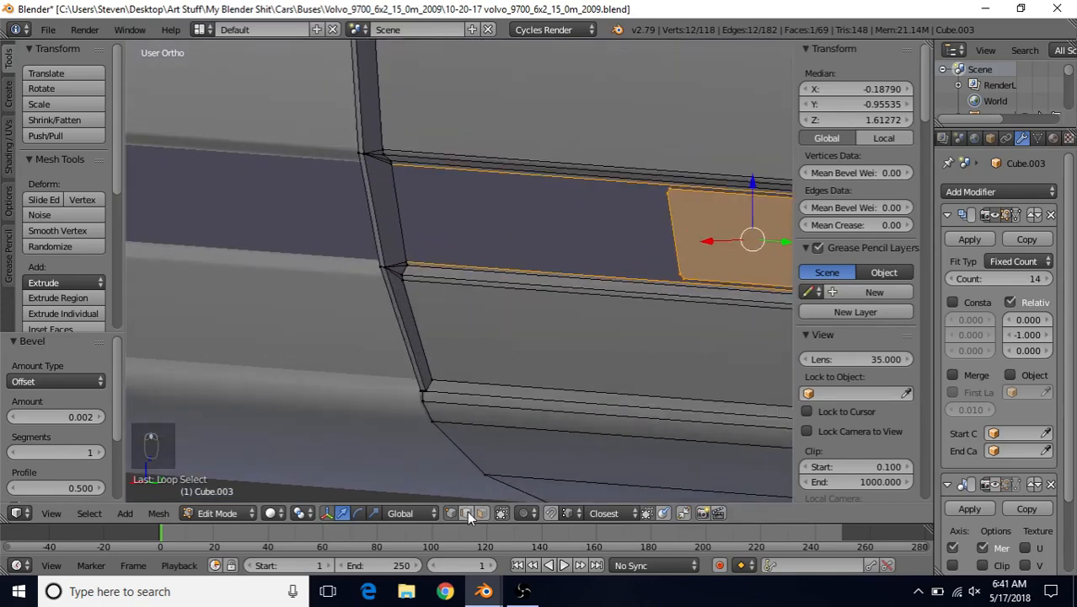
shift+right_click(397, 192)
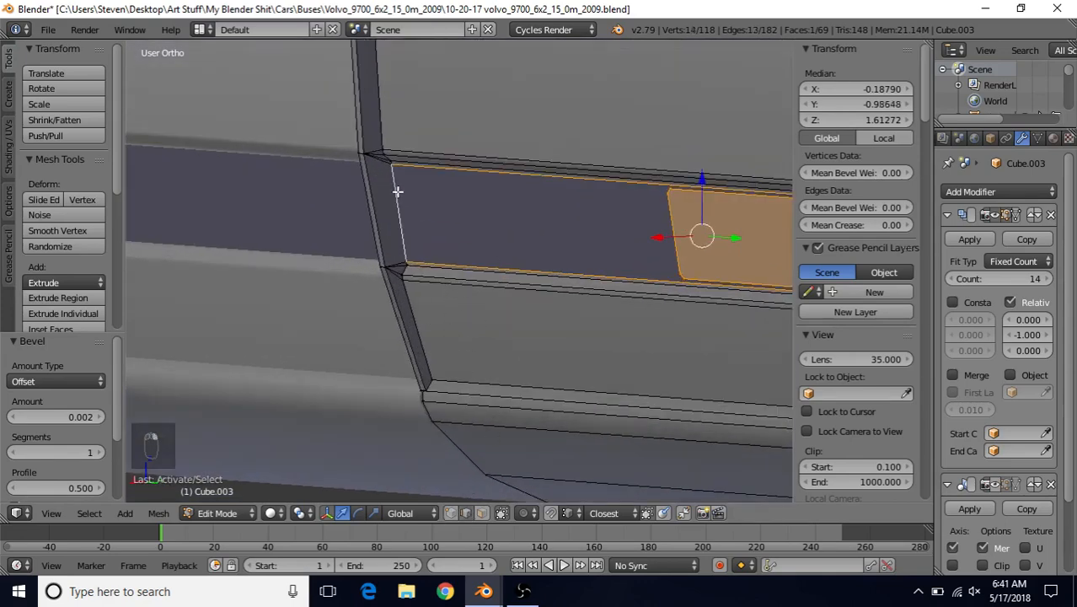
shift+middle_drag(599, 335, 469, 328)
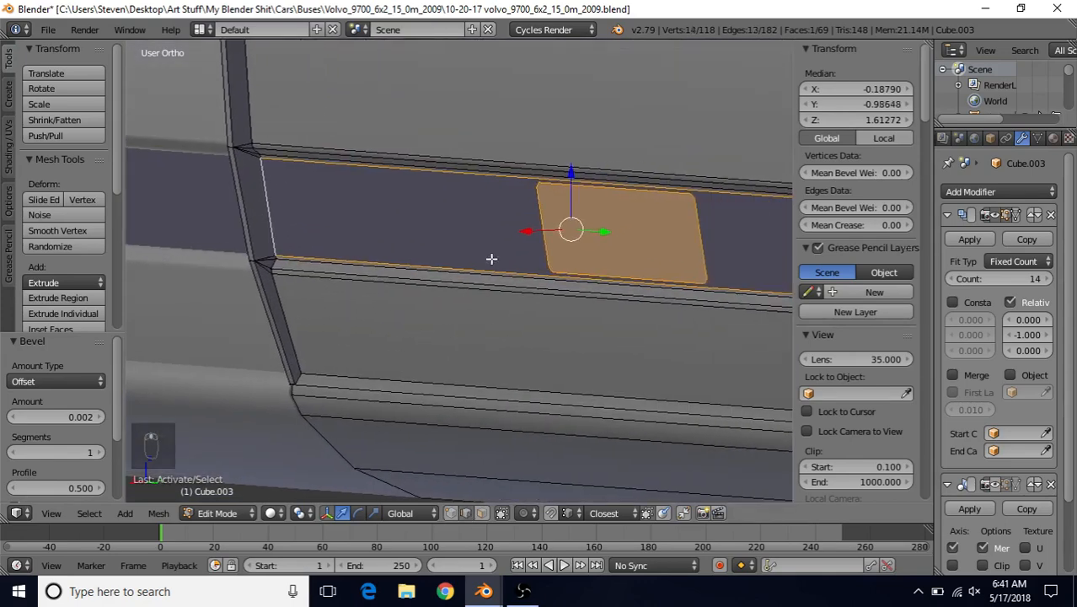
key(alt+f)
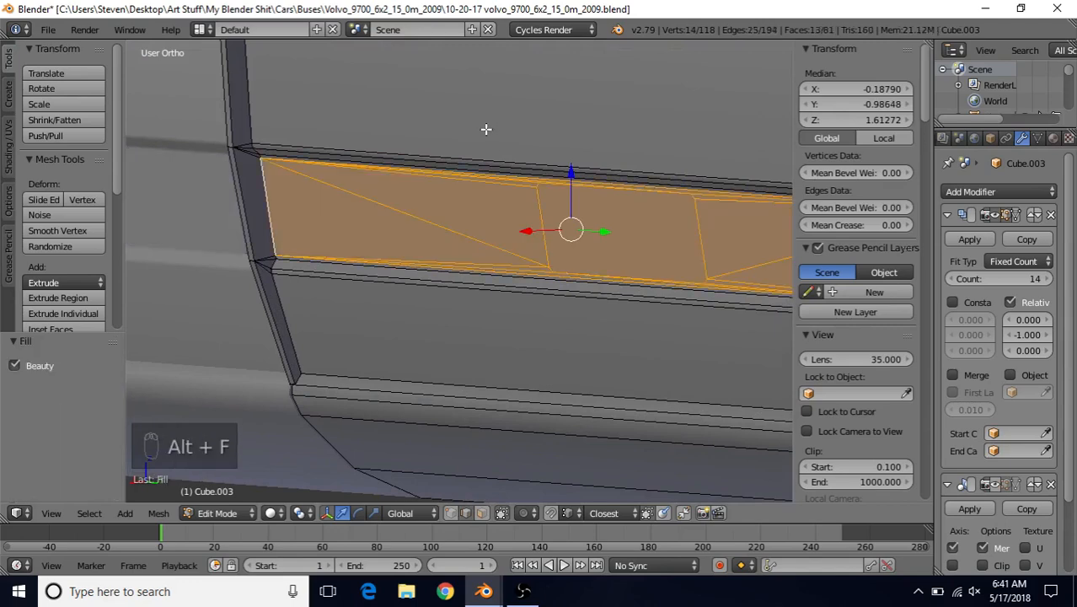
In face select mode, inset the chamfered centre panel face slightly
middle_drag(534, 269, 409, 353)
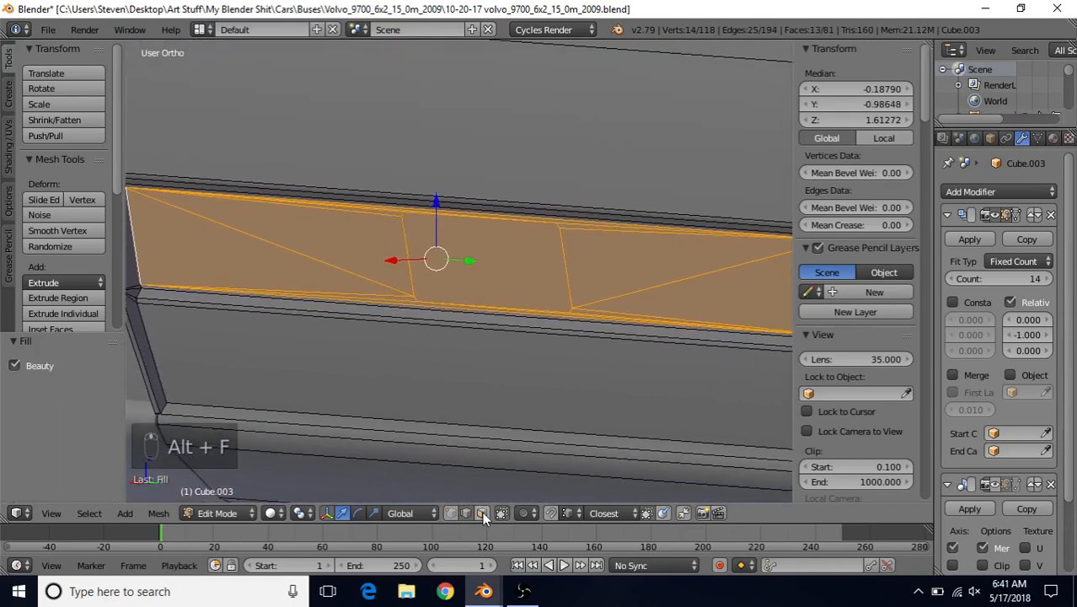
right_click(503, 264)
shift+middle_drag(503, 265, 508, 232)
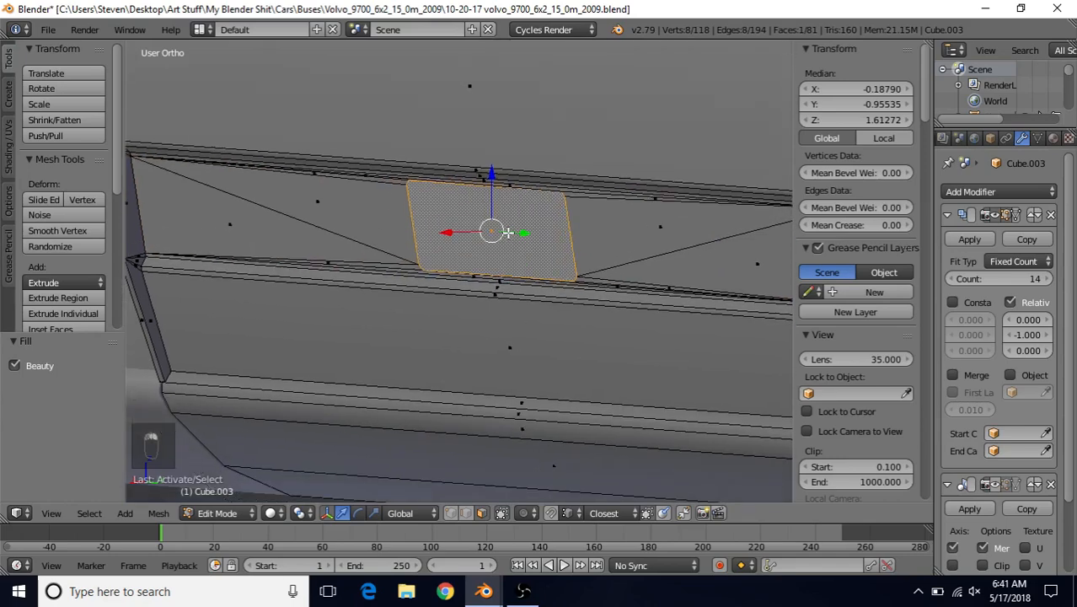
scroll(508, 232, up, 5)
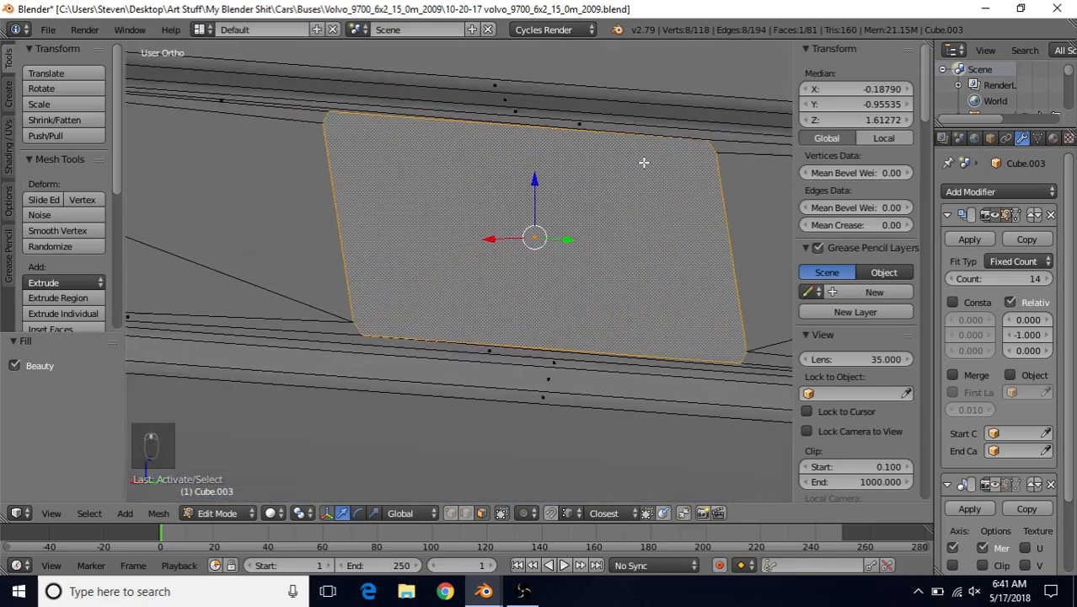
key(i)
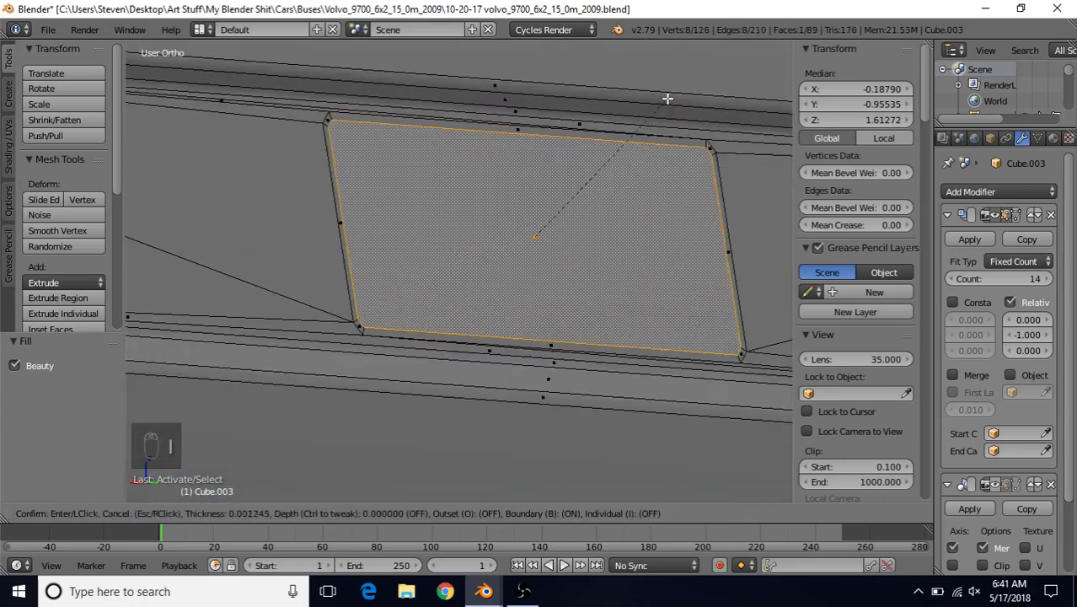
click(644, 148)
Extrude the inset centre panel in place and move it inward about 0.007 along negative X to form a recess
key(e)
right_click(556, 222)
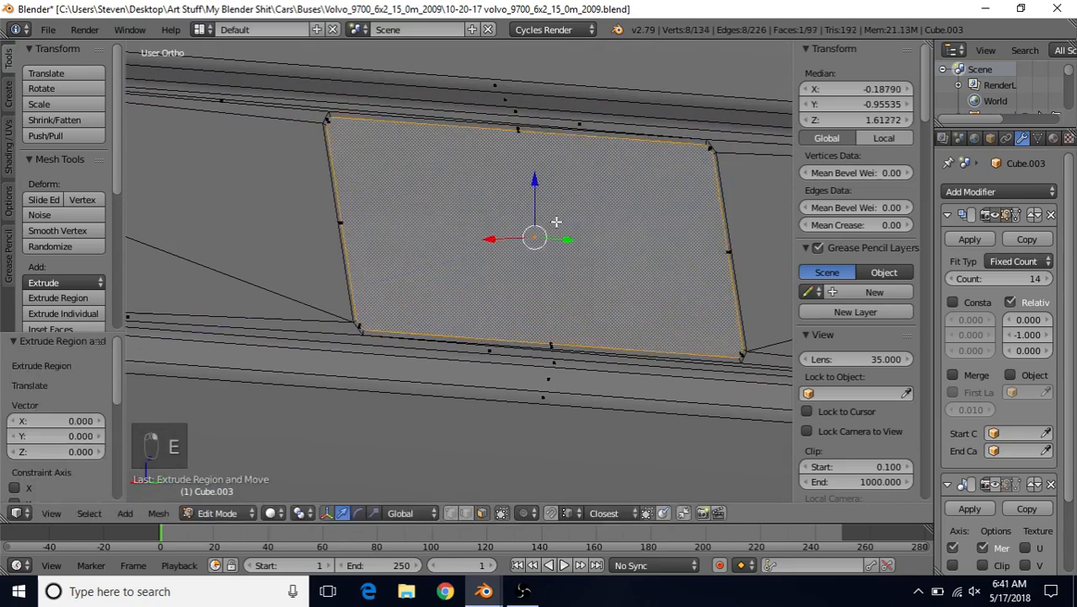
middle_drag(556, 221, 490, 248)
key(KP_Decimal)
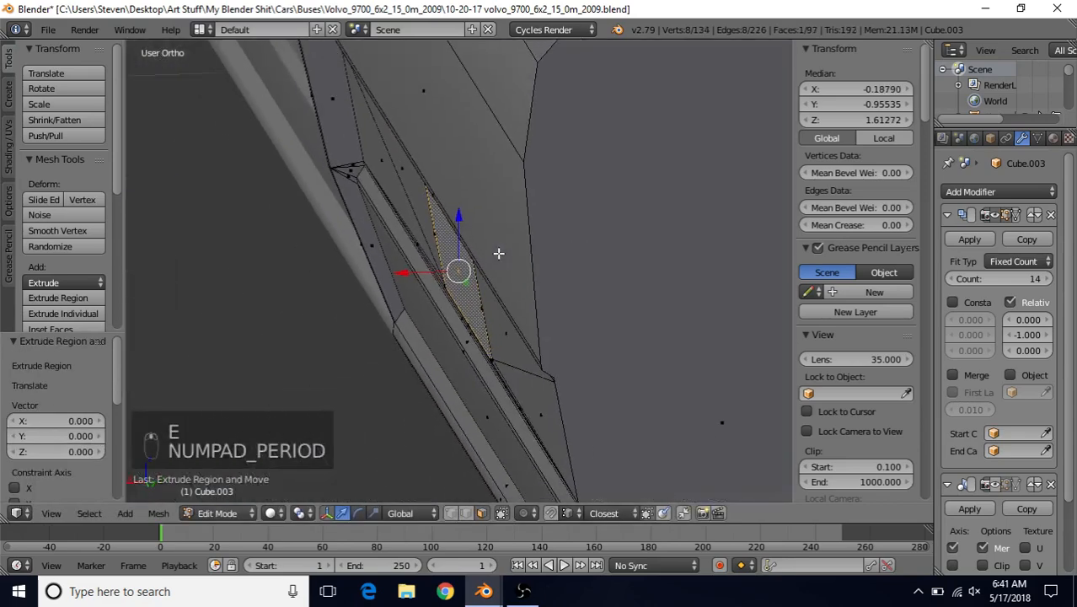
drag(401, 273, 434, 271)
middle_drag(434, 271, 543, 267)
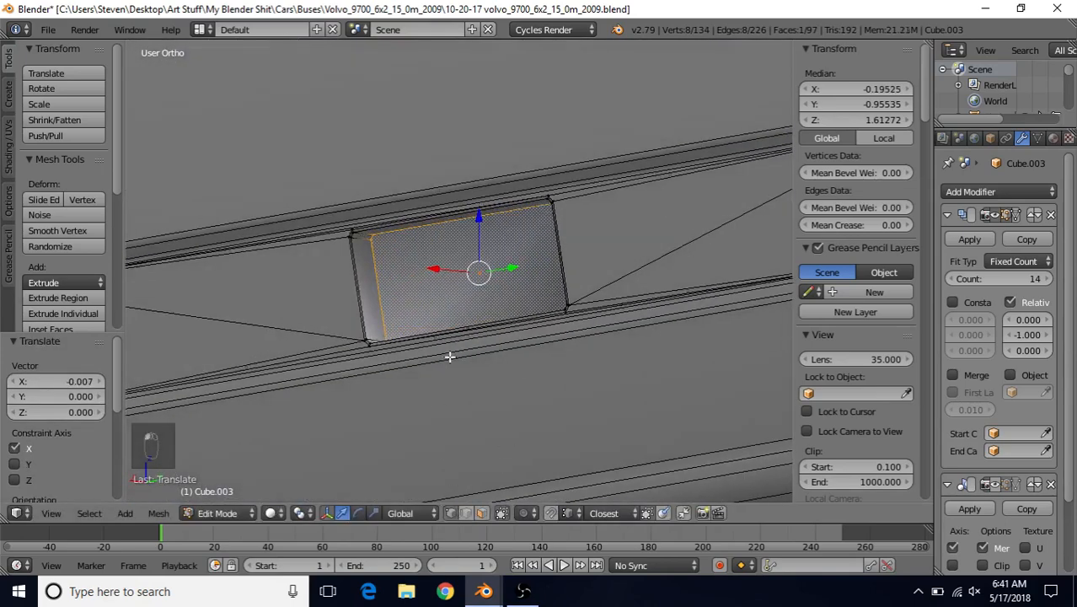
Circle-deselect the lower vertices of the recess's back face in wireframe, and move its upper edge down about 0.012 along Z
middle_drag(449, 356, 451, 380)
key(z)
key(c)
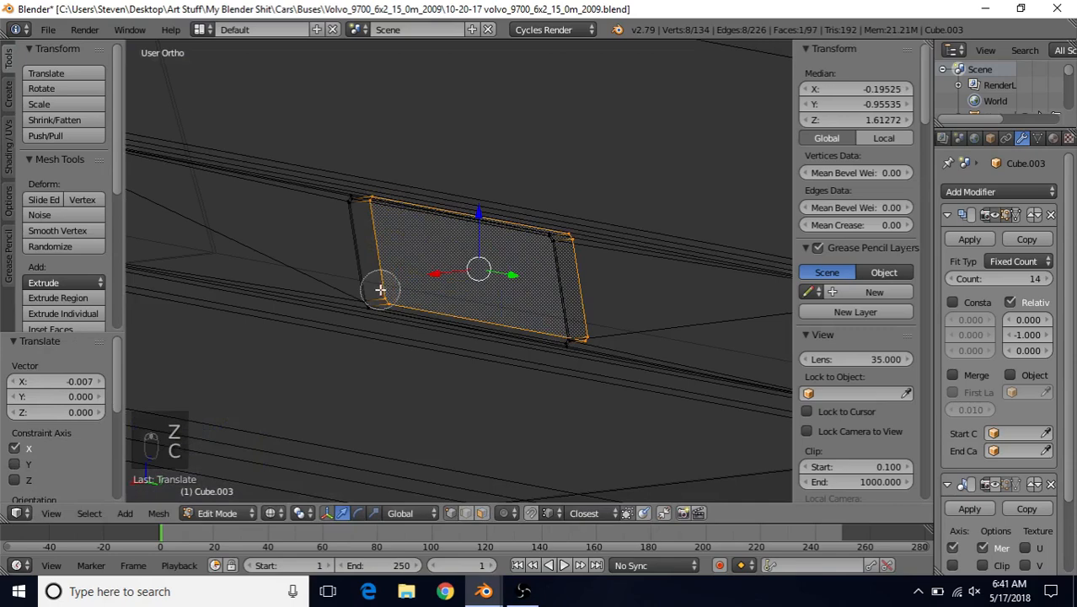
middle_drag(360, 291, 620, 338)
right_click(616, 339)
key(z)
middle_drag(517, 284, 546, 250)
scroll(546, 250, up, 2)
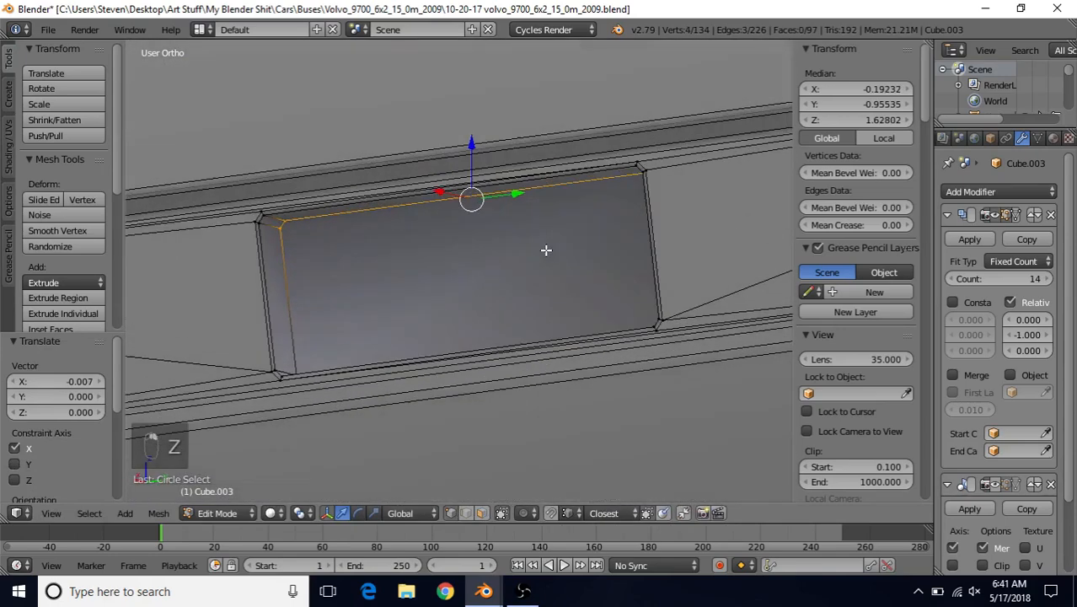
key(g)
key(z)
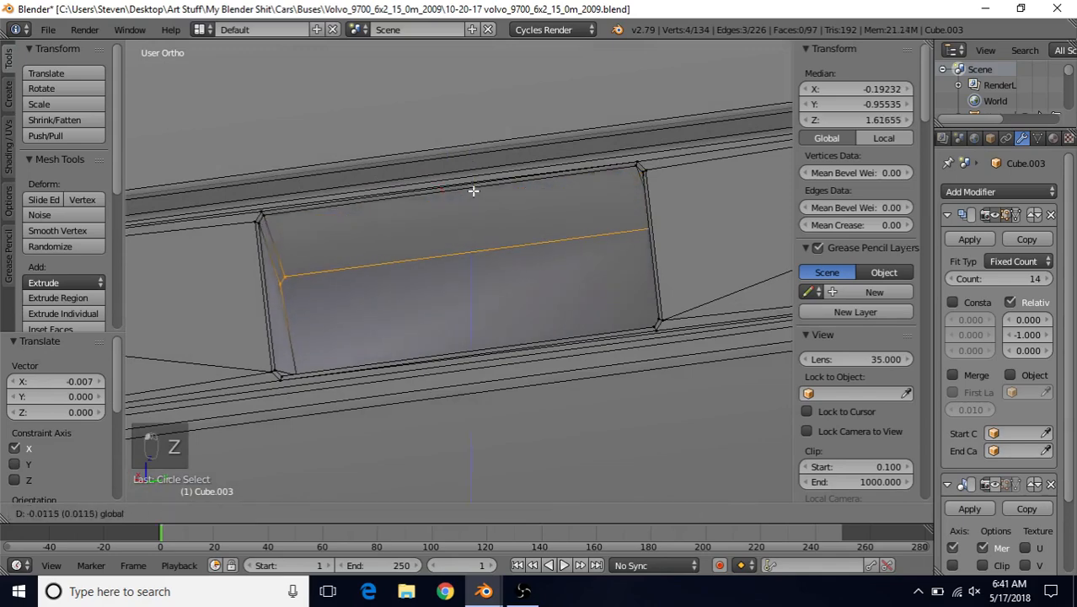
click(479, 190)
Move the recess's upper back edge along X and scale it to about 0.81 along Y
scroll(480, 251, down, 2)
middle_drag(480, 251, 431, 260)
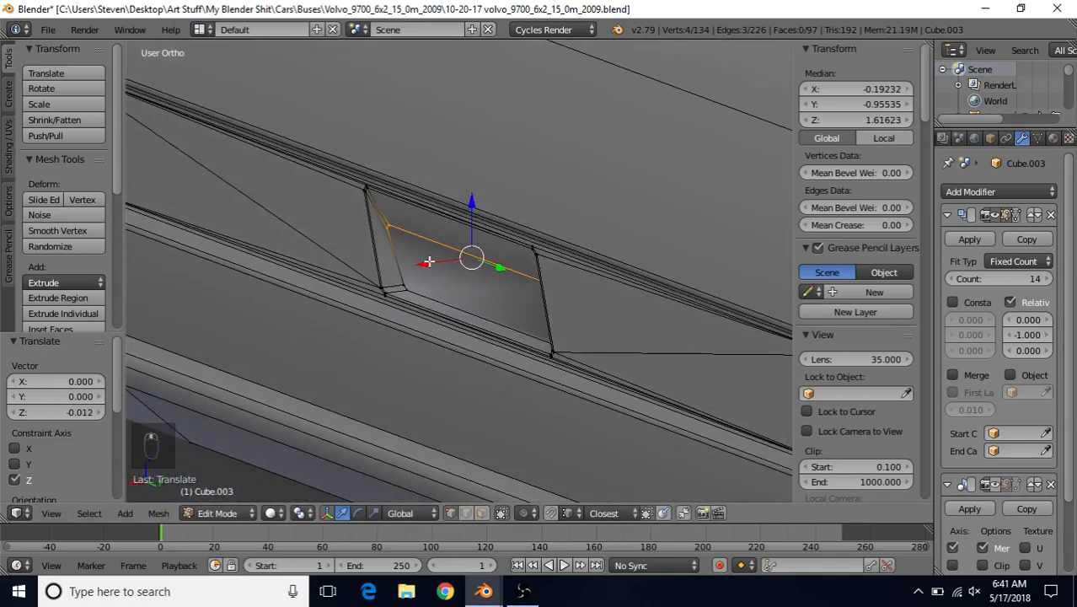
key(g)
key(x)
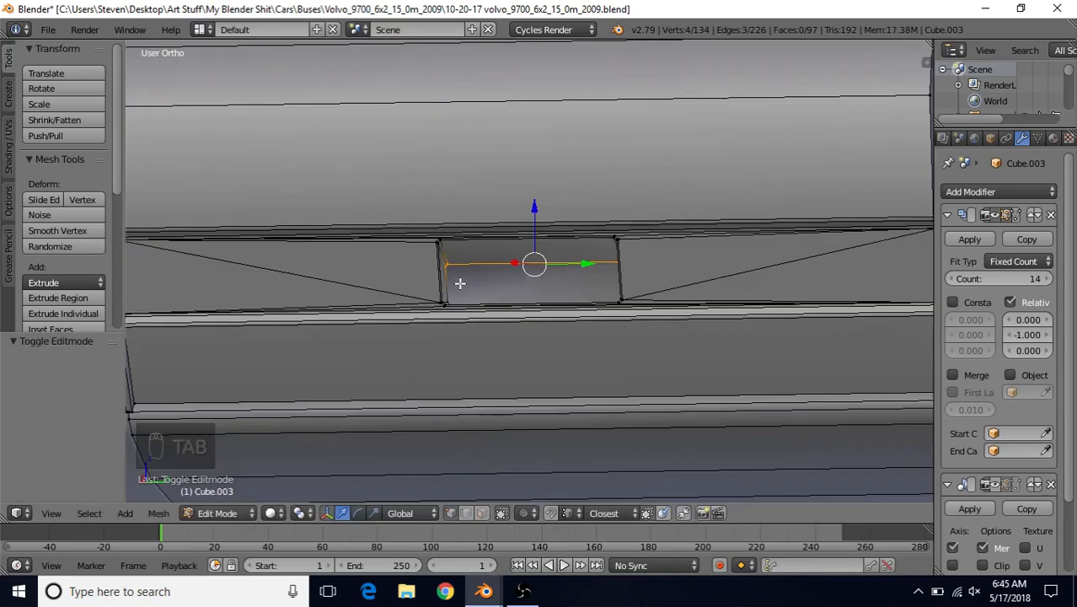
key(s)
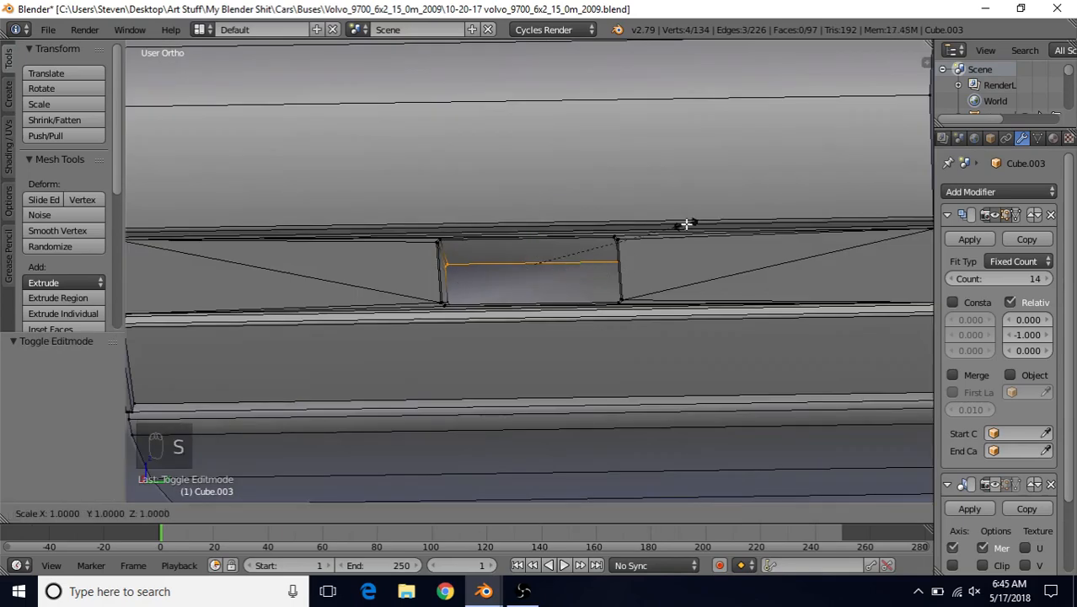
key(y)
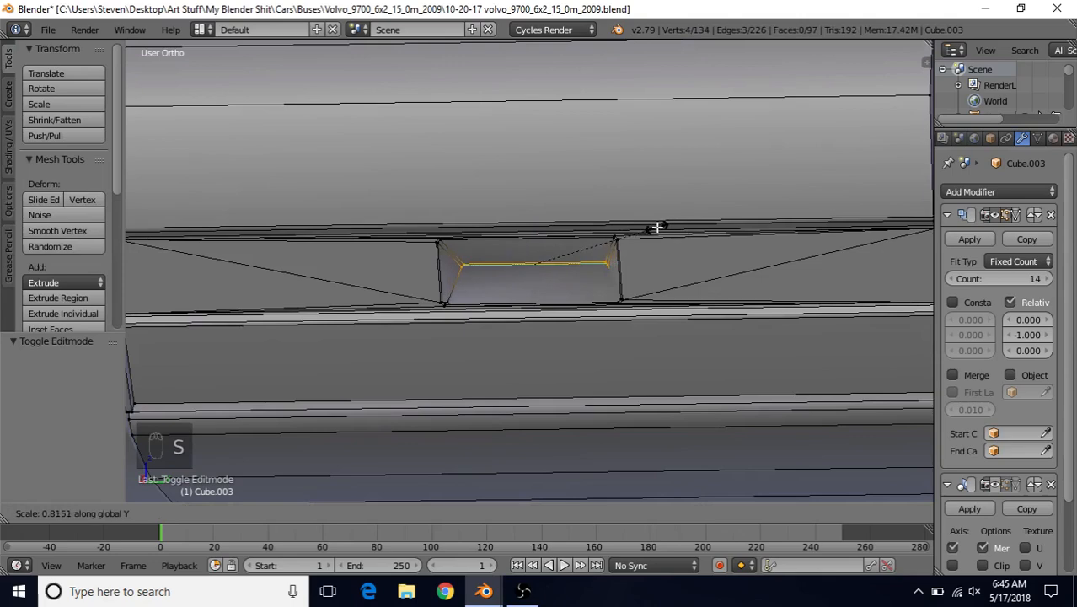
click(654, 228)
middle_drag(654, 228, 642, 271)
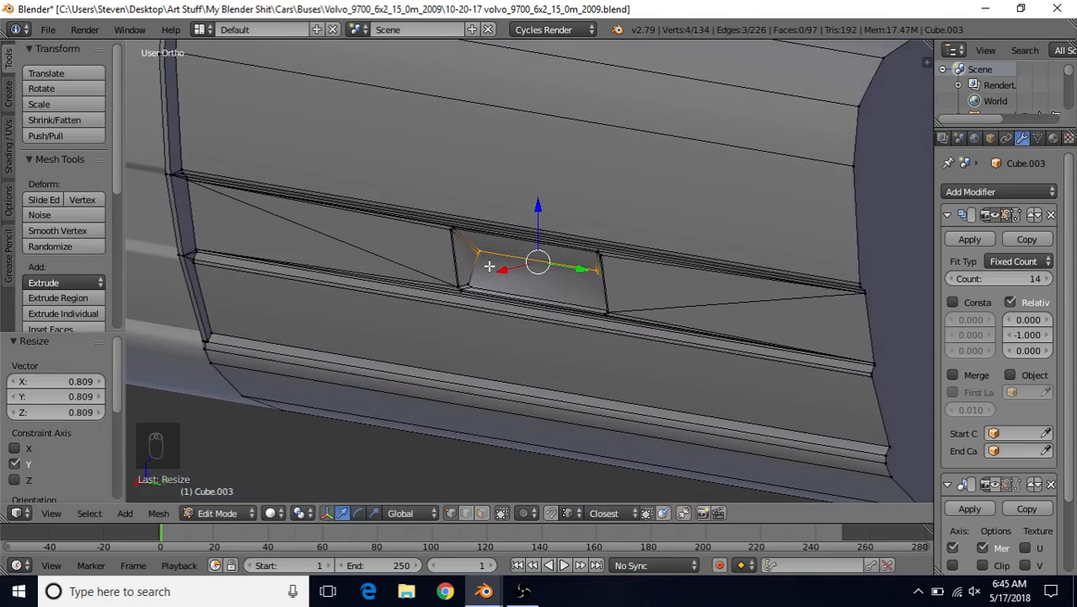
Add the lower back vertices to the selection and move the recess's whole back face about 0.003 deeper along negative X
middle_drag(489, 265, 474, 269)
scroll(475, 271, up, 4)
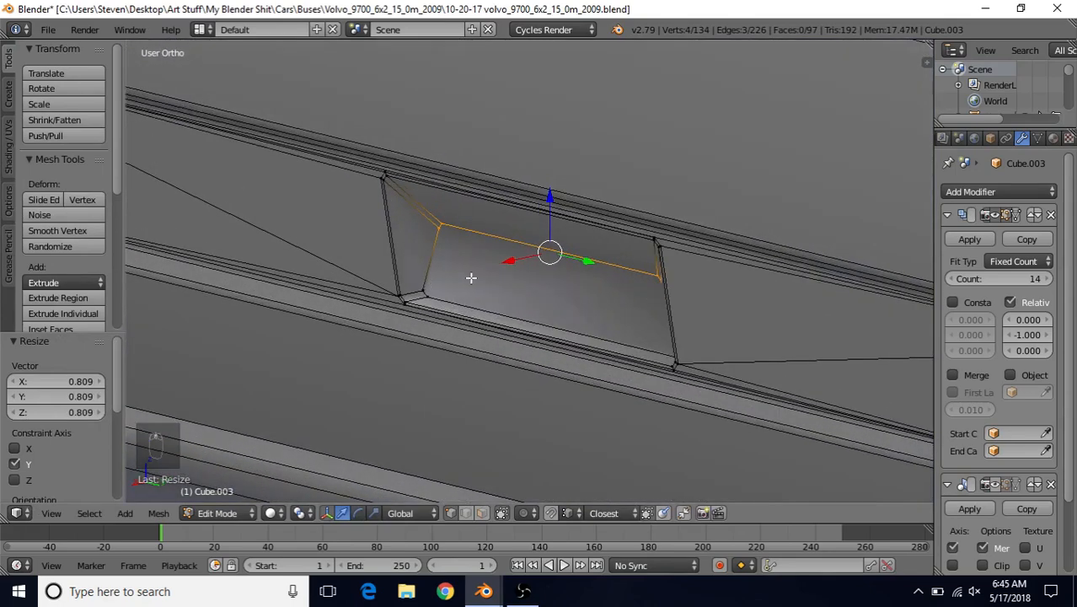
middle_drag(470, 277, 436, 321)
shift+right_click(431, 266)
shift+right_click(674, 307)
shift+right_click(678, 303)
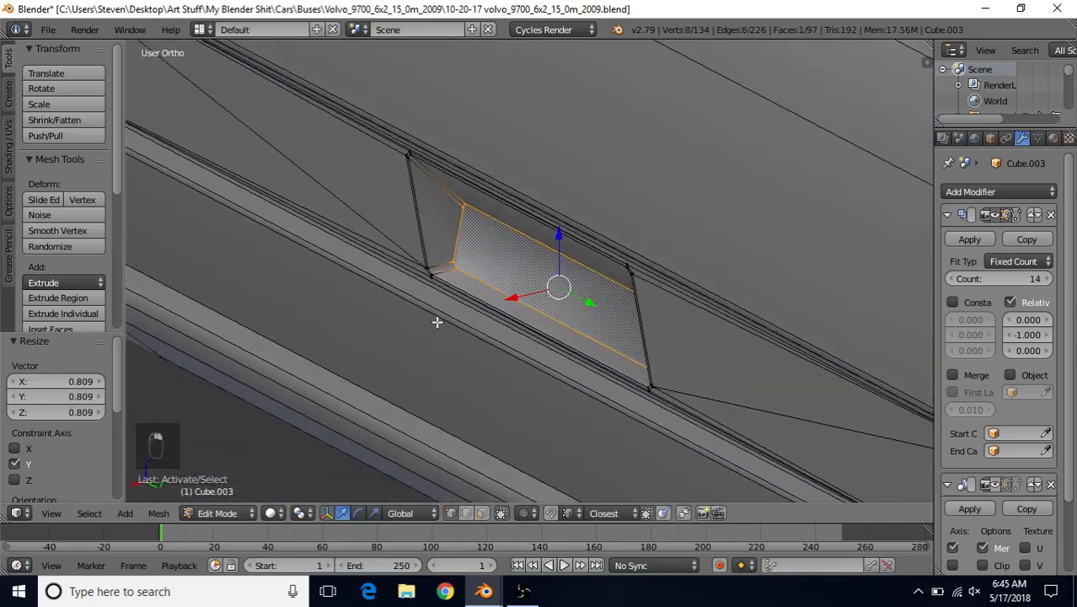
key(g)
key(x)
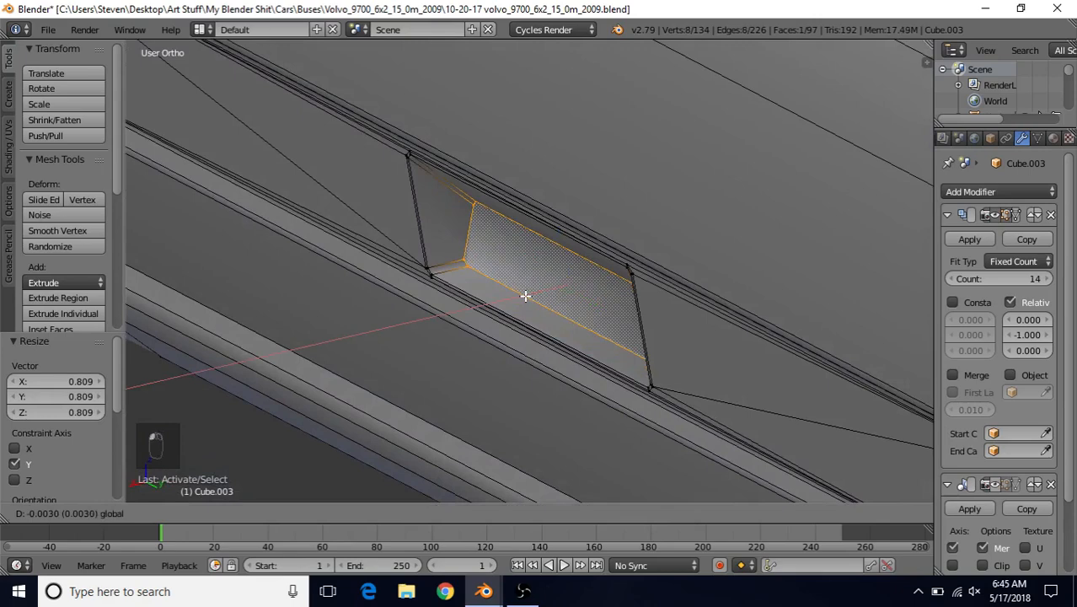
click(524, 296)
key(Tab)
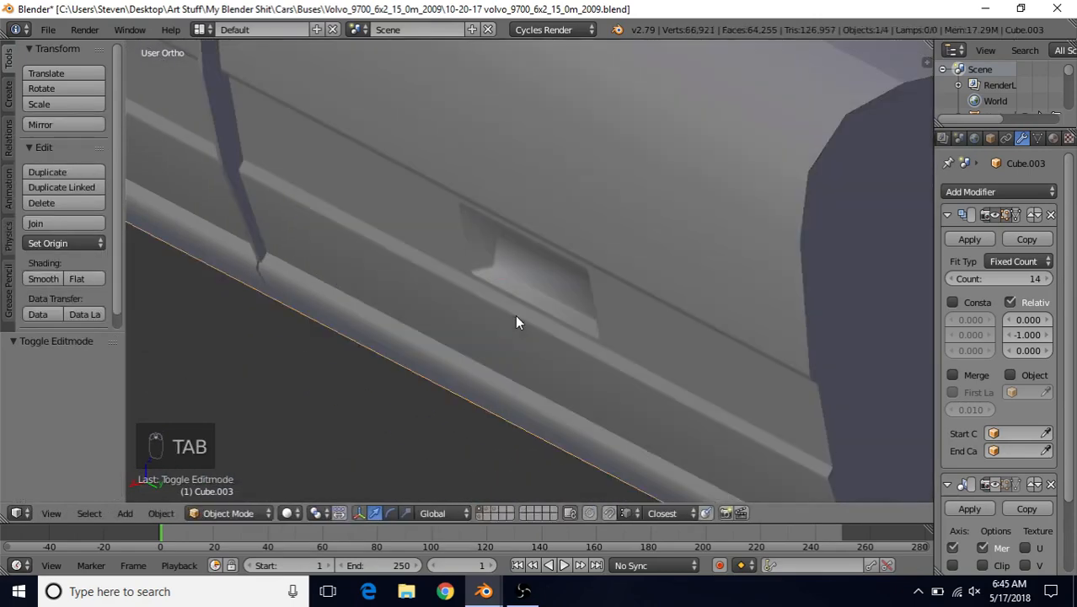
mouse_move(515, 314)
middle_down()
mouse_move(550, 264)
mouse_move(623, 246)
mouse_move(488, 307)
mouse_move(495, 315)
middle_up()
Connect the outermost lower and upper back corner vertices at one end of the recess with a new edge
key(Tab)
shift+middle_drag(409, 309, 572, 296)
scroll(560, 295, up, 3)
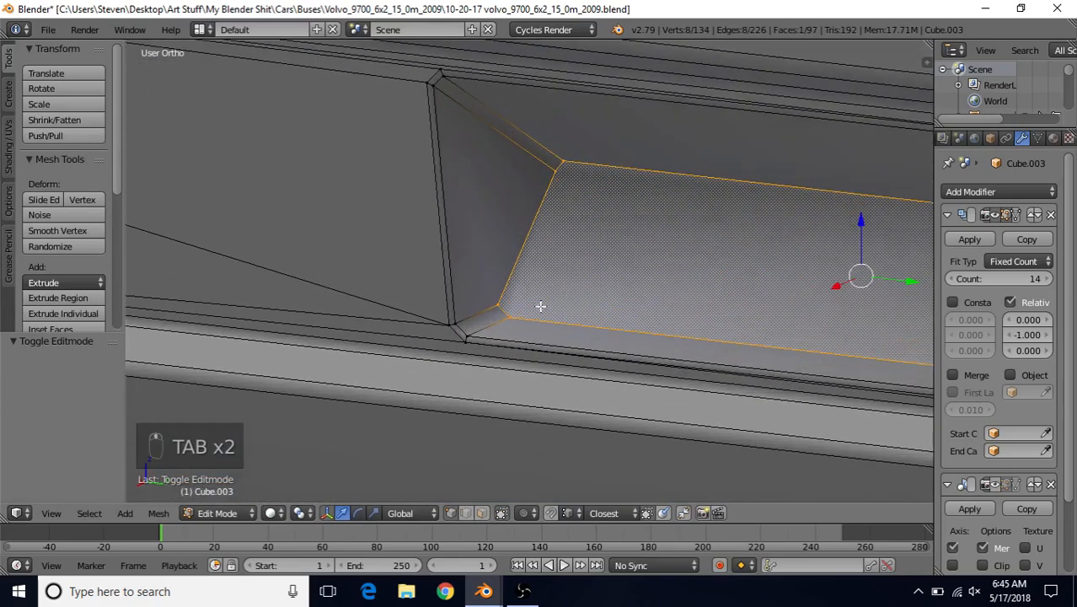
right_click(504, 316)
shift+right_click(564, 161)
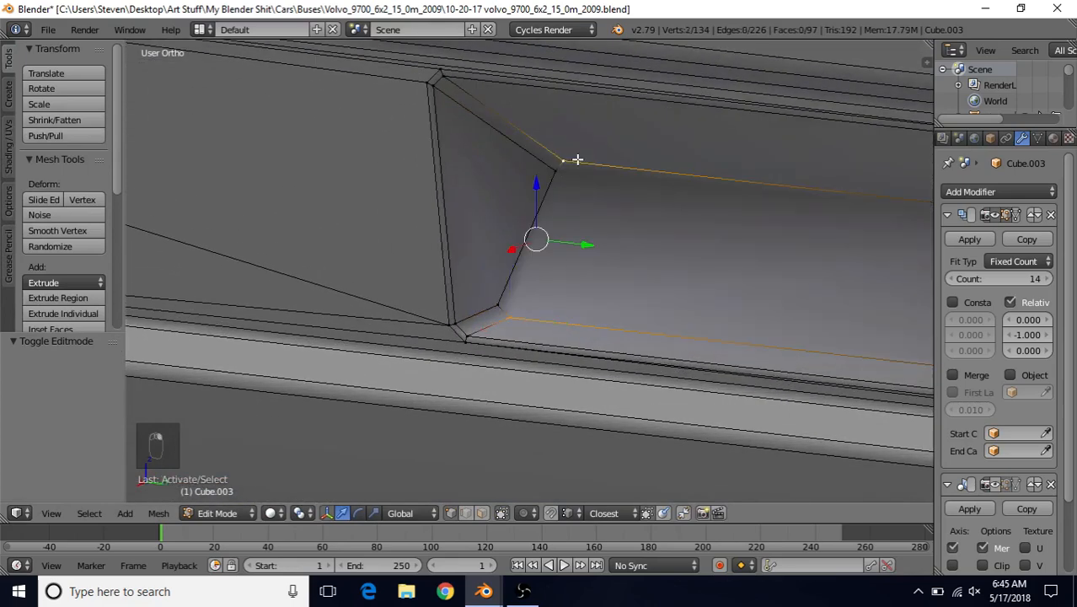
key(j)
Connect the matching lower and upper back corner vertices at the opposite end of the recess
middle_drag(606, 271, 687, 253)
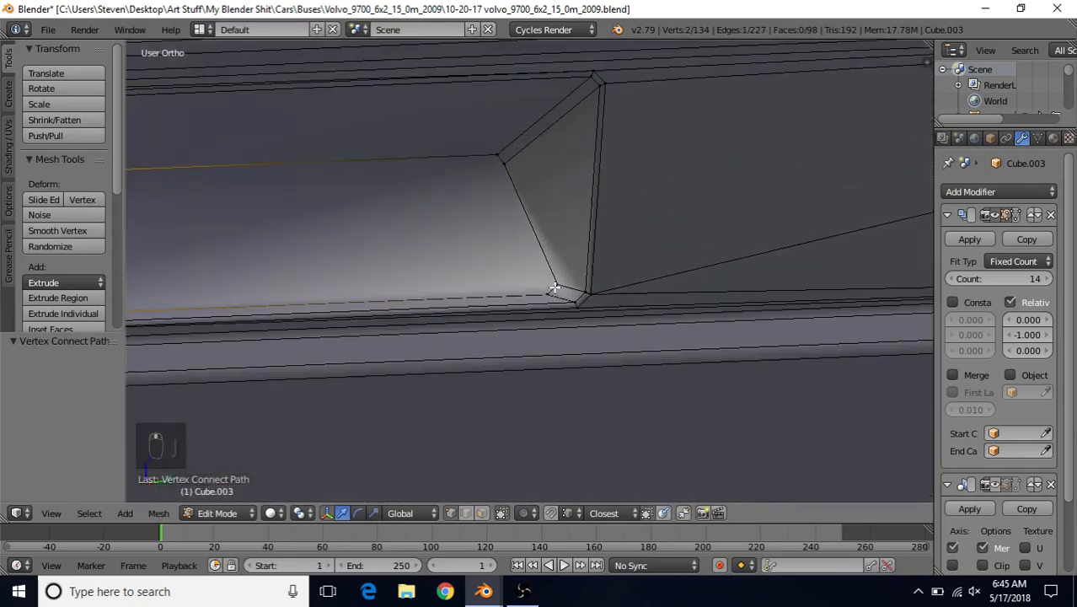
right_click(546, 295)
shift+right_click(488, 152)
key(j)
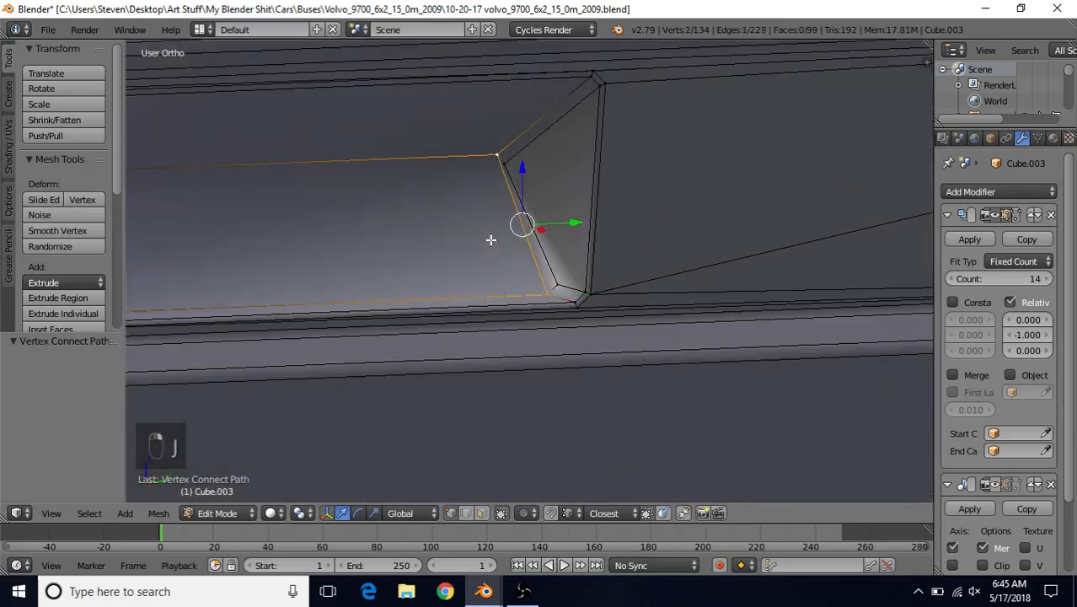
scroll(532, 285, down, 3)
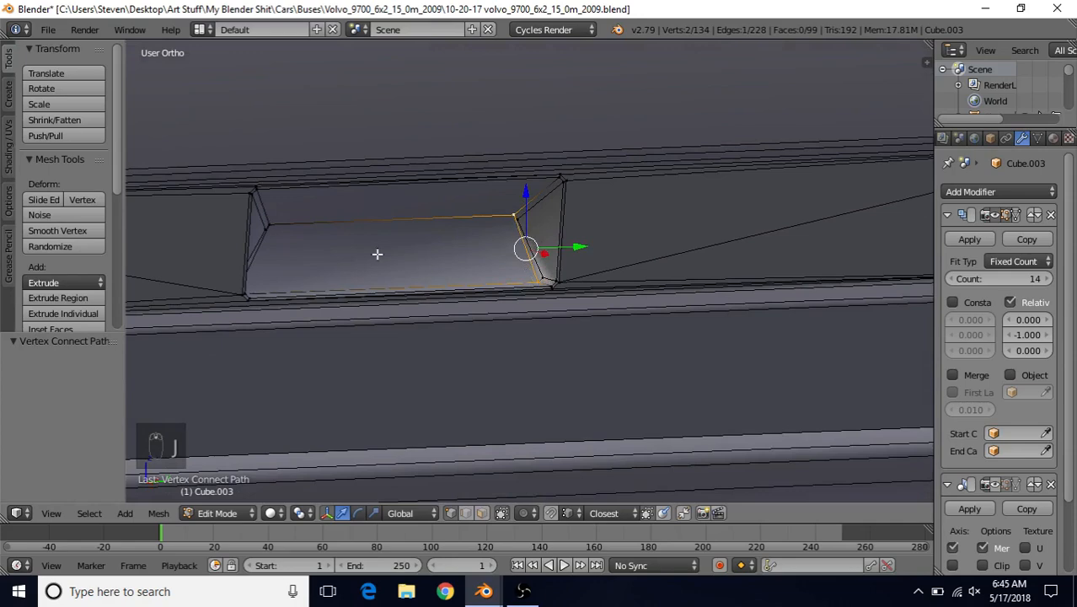
key(Tab)
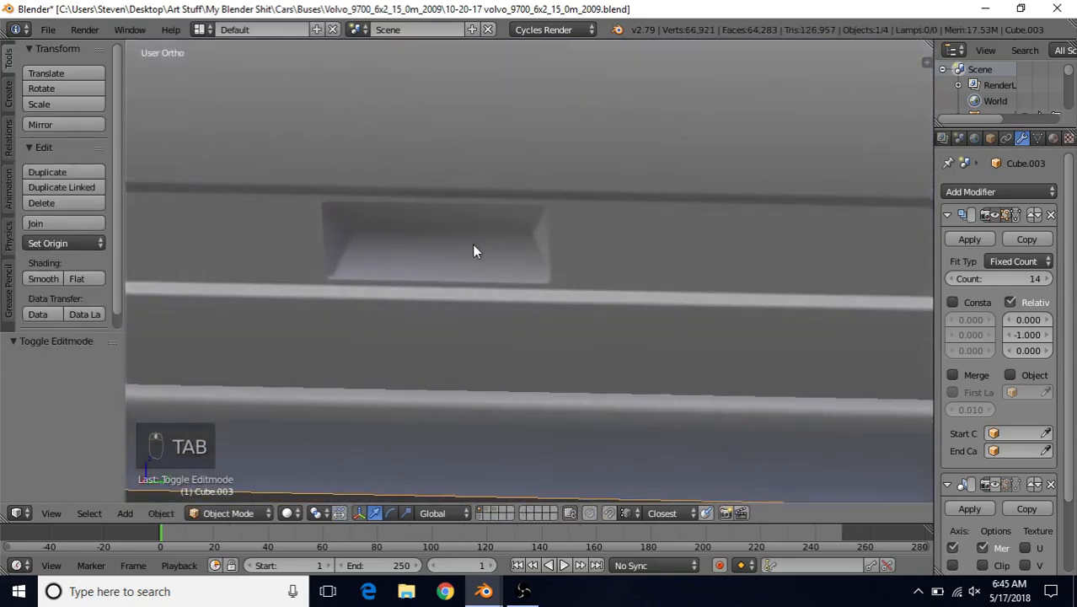
middle_drag(473, 248, 404, 263)
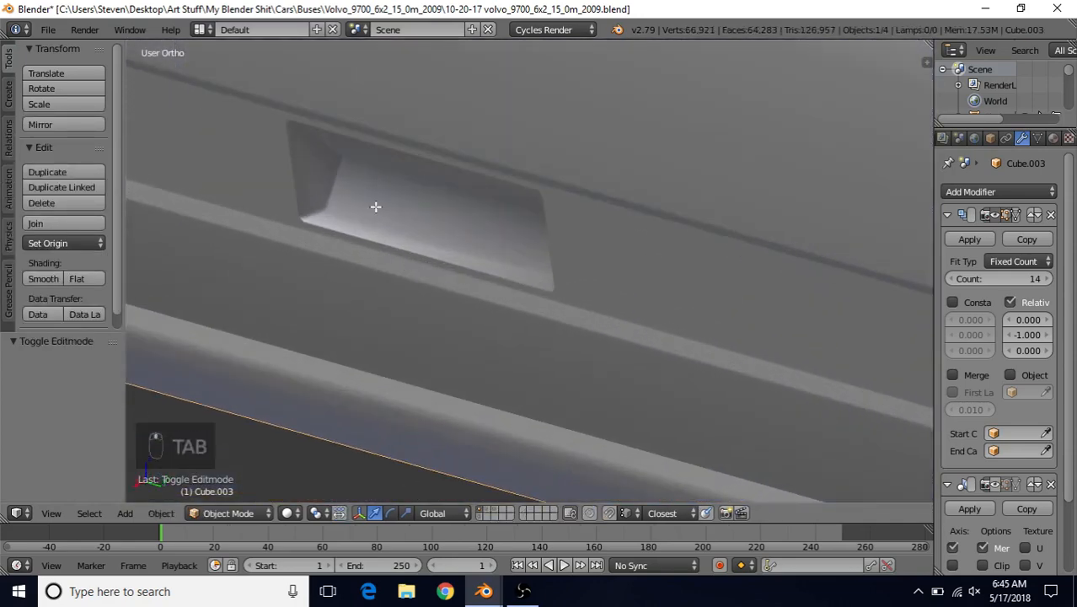
Select the vertex path along the recess's lower back edge and move it slightly inward along negative X
key(Tab)
right_click(339, 204)
shift+right_click(325, 199)
middle_drag(476, 224, 616, 215)
ctrl+right_click(538, 265)
middle_drag(537, 266, 360, 257)
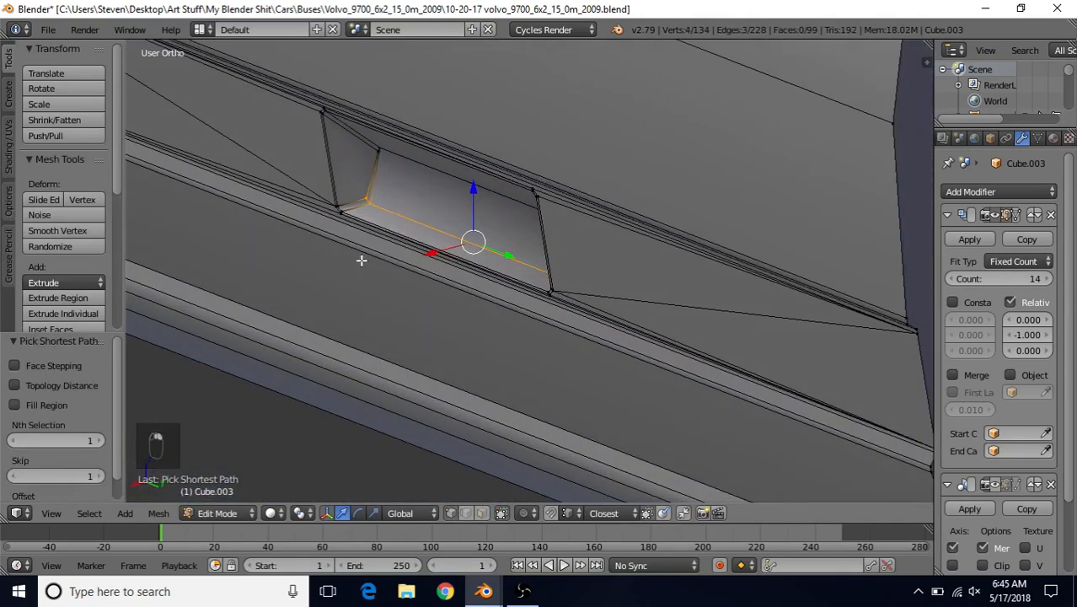
drag(427, 249, 439, 251)
key(Tab)
scroll(440, 253, down, 8)
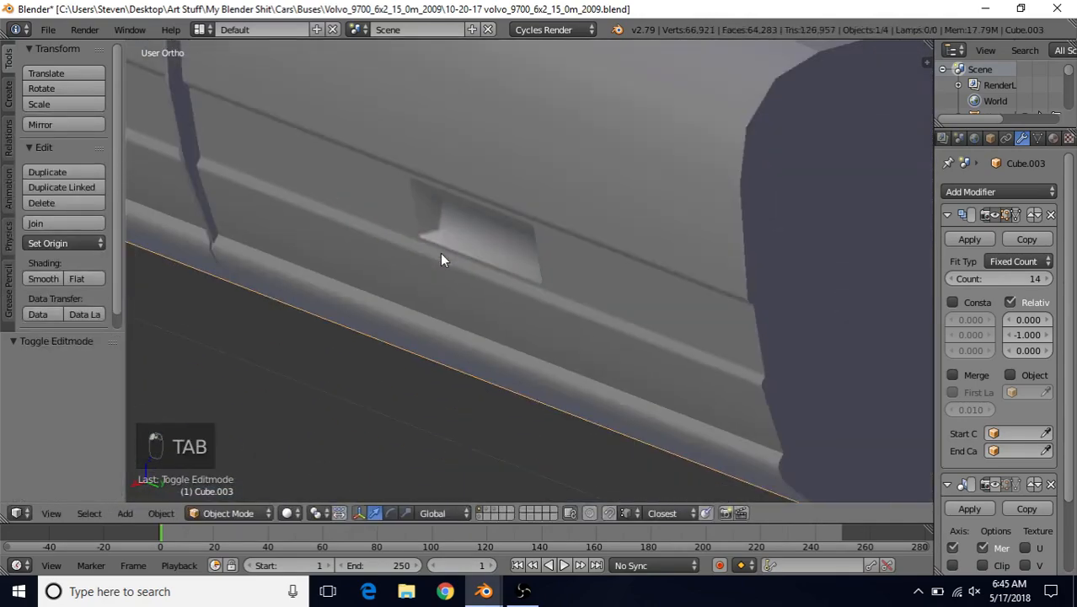
Adjust the recess's lower back edge once more, leave mesh editing and save the file
middle_drag(440, 253, 557, 192)
scroll(557, 192, up, 3)
scroll(539, 219, up, 4)
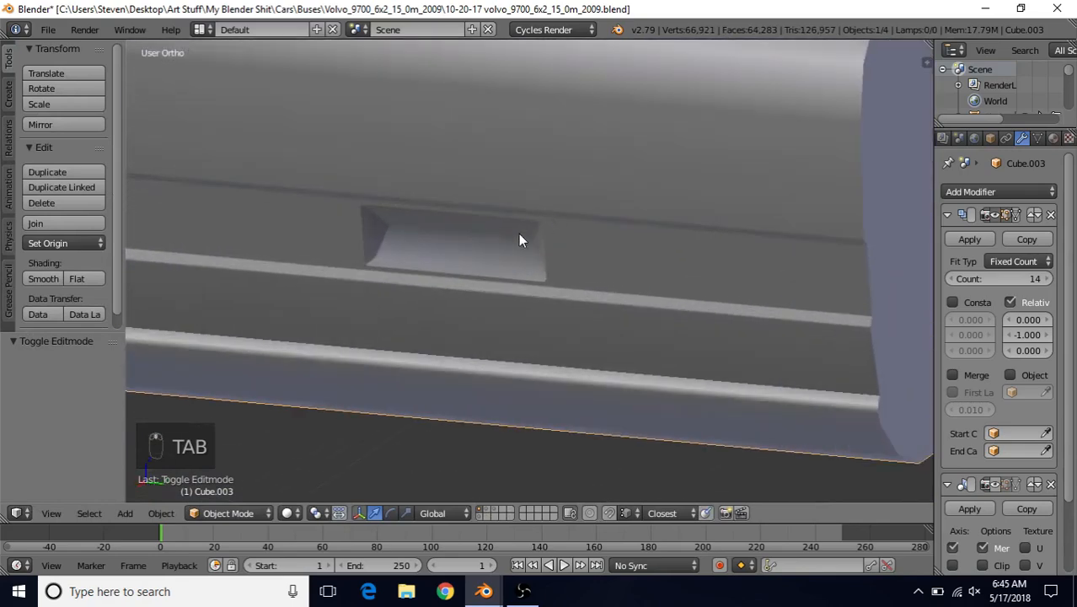
middle_drag(461, 230, 417, 232)
key(Tab)
scroll(420, 223, up, 3)
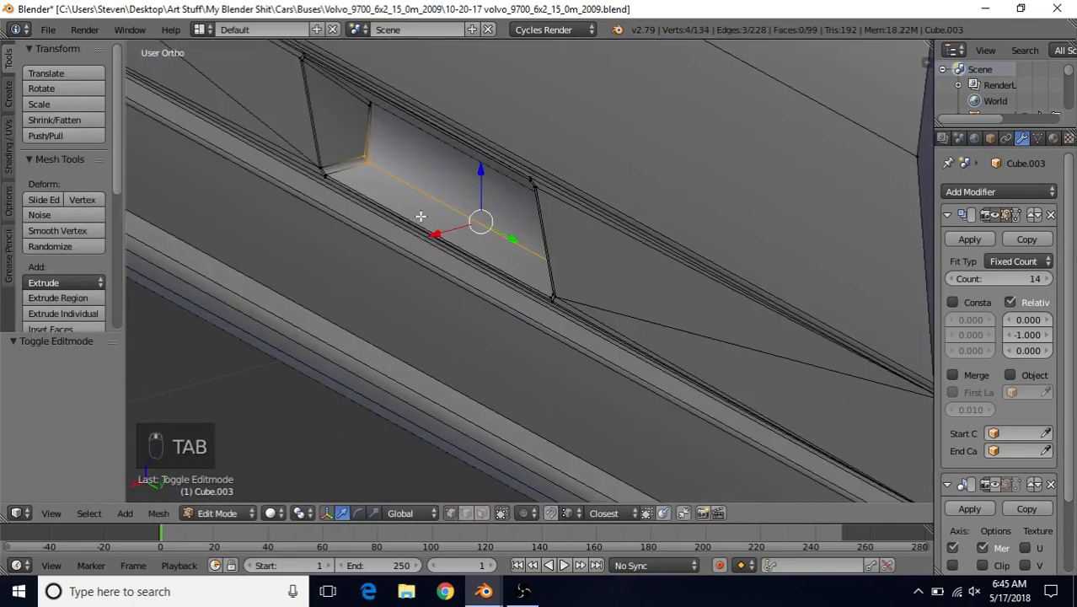
drag(421, 219, 430, 247)
key(Tab)
scroll(429, 246, down, 7)
middle_drag(430, 245, 350, 346)
key(ctrl+s)
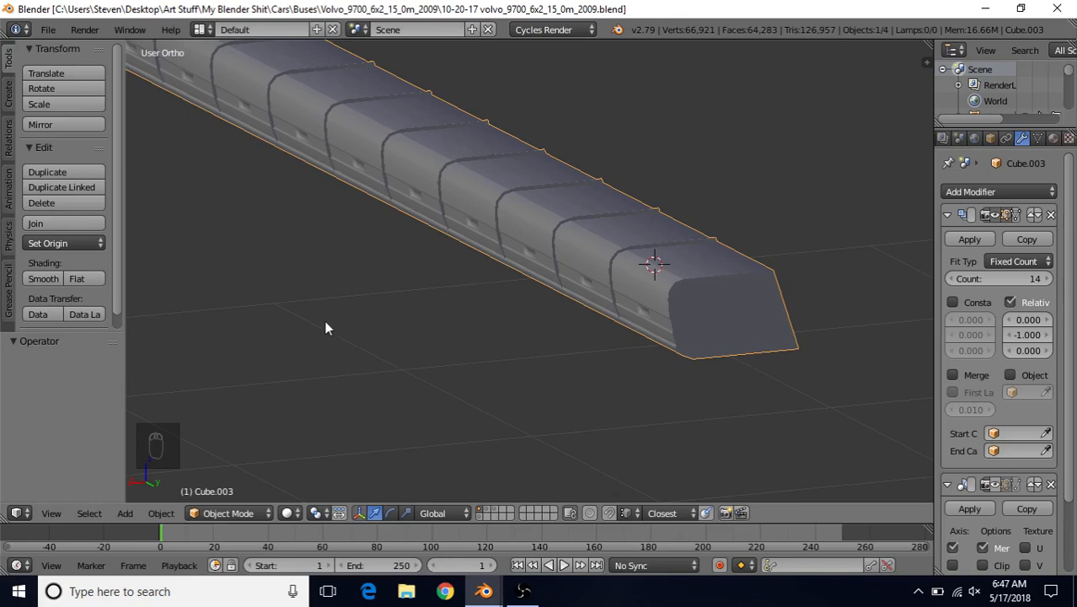
Reveal all hidden objects and open the bus body's mesh for editing
key(alt+h)
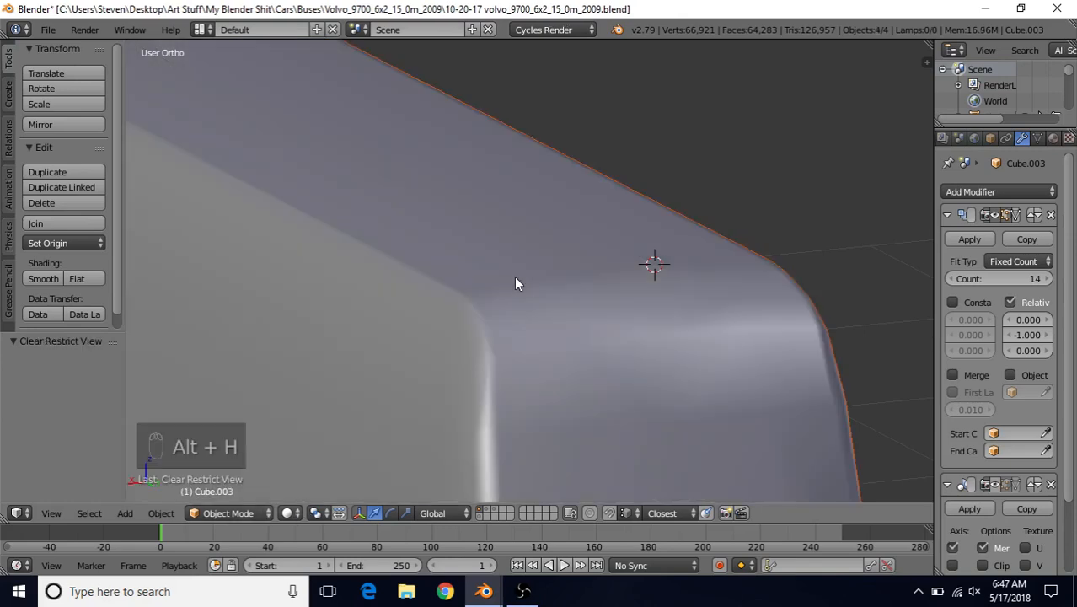
scroll(522, 296, down, 4)
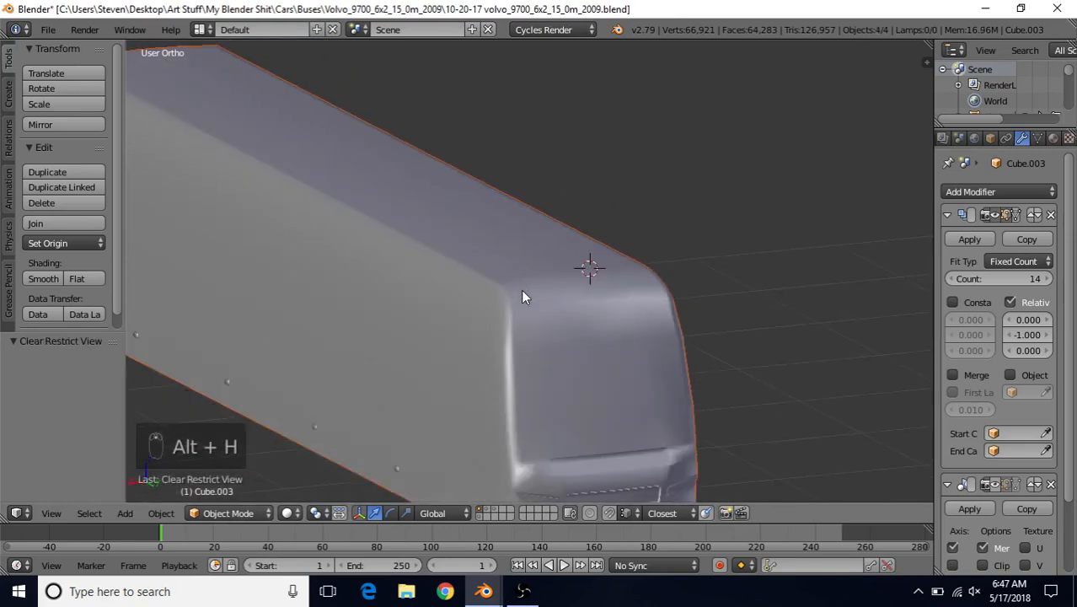
right_click(420, 175)
middle_drag(417, 193, 617, 272)
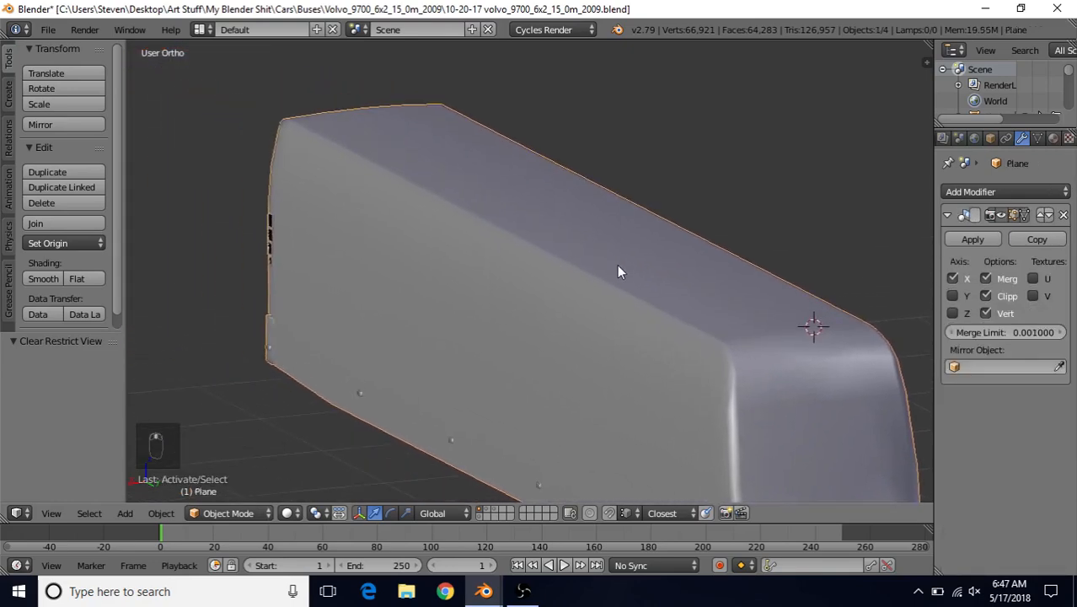
key(Tab)
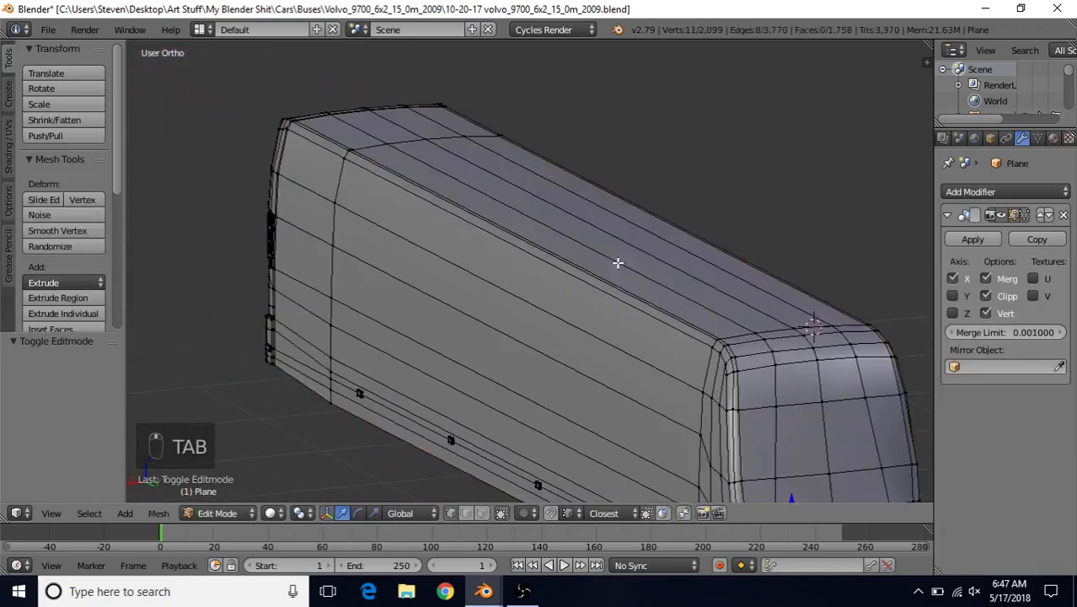
In face select mode, duplicate the three upper side faces at the bus body's far end and move the copy about 0.012 along negative X
click(481, 513)
right_click(331, 178)
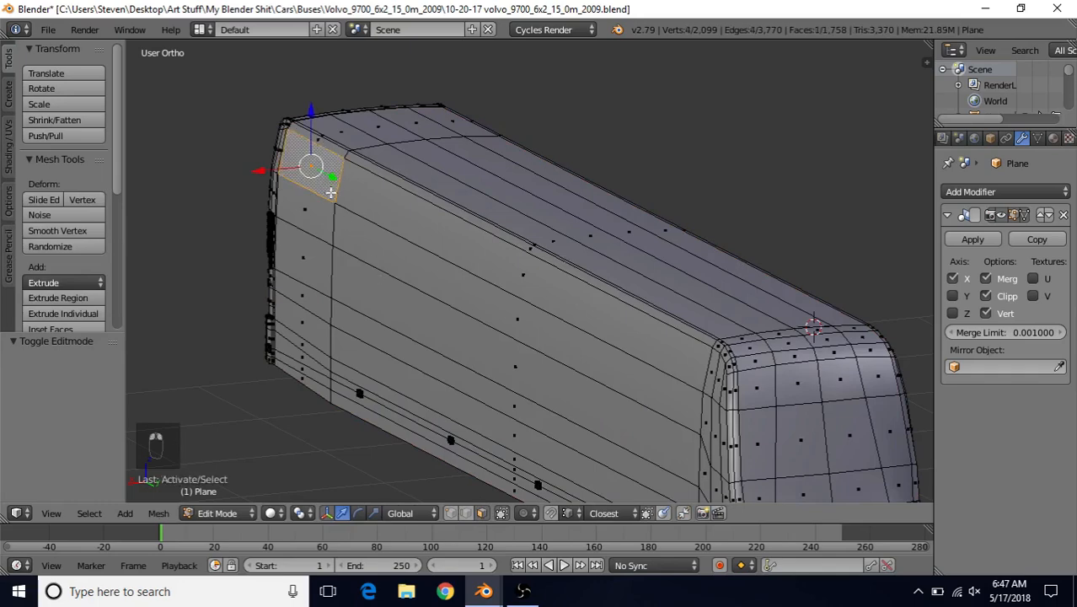
shift+right_click(323, 220)
shift+right_click(320, 267)
shift+middle_drag(331, 274, 443, 302)
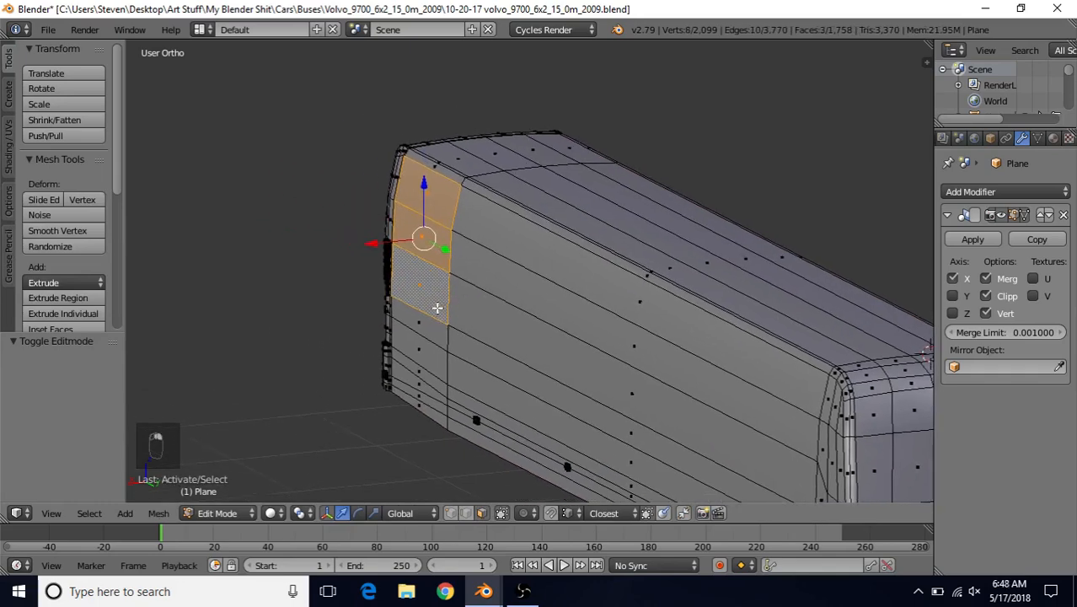
scroll(428, 301, up, 4)
key(shift+d)
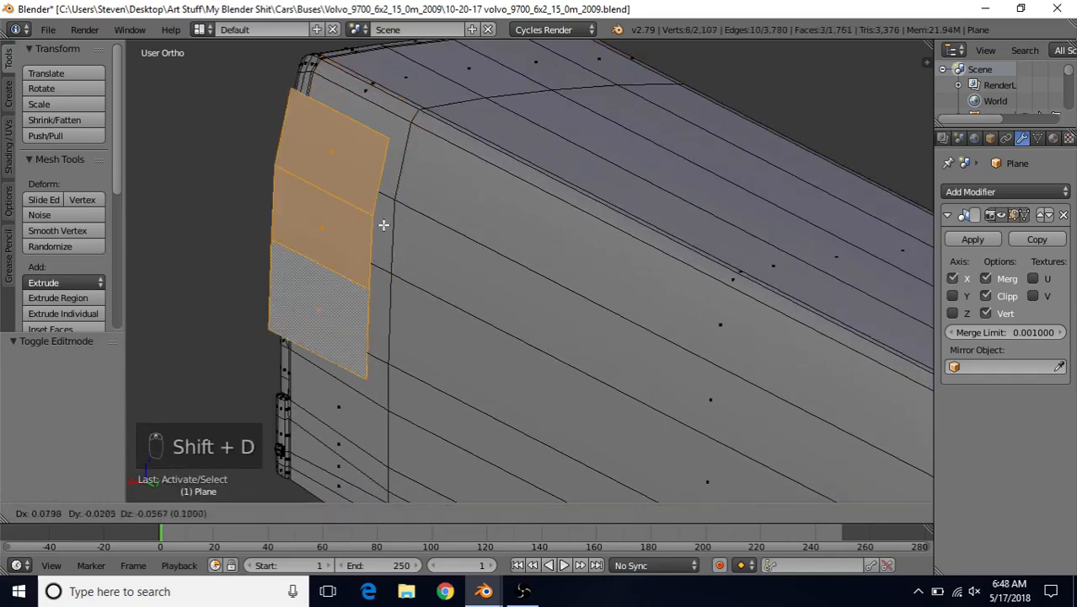
right_click(383, 210)
middle_drag(440, 269, 413, 281)
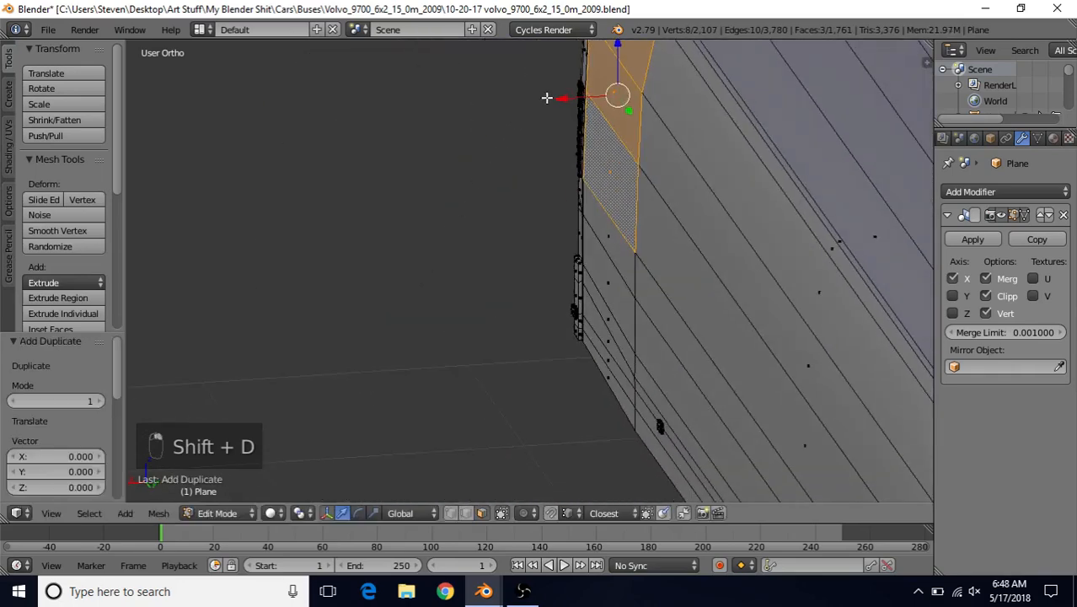
drag(562, 98, 565, 98)
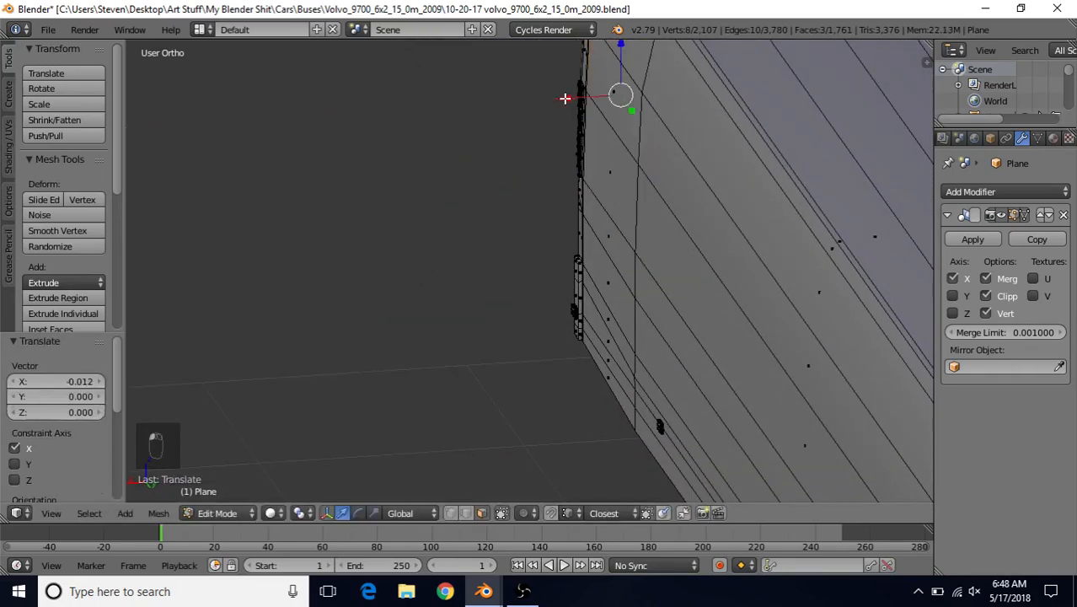
Separate the duplicated side faces from the bus body into their own object and leave mesh editing
key(z)
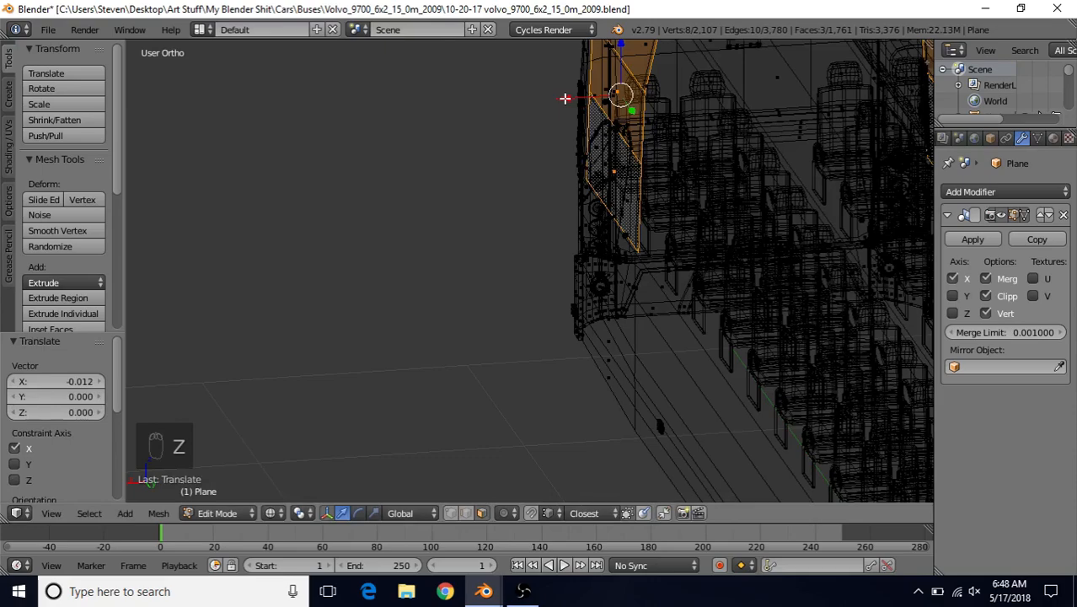
key(KP_Decimal)
key(z)
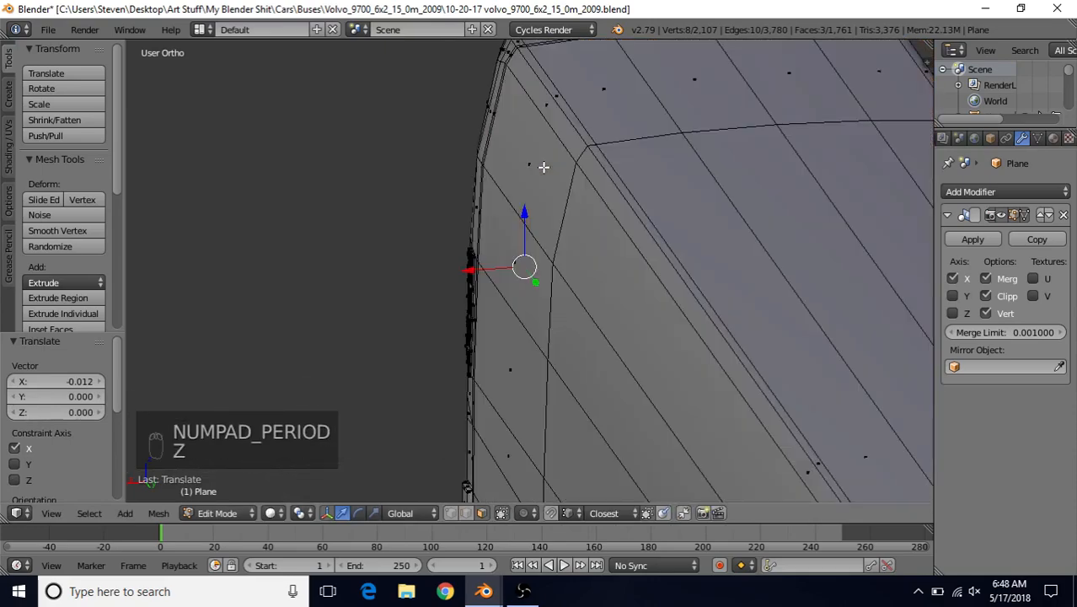
key(z)
middle_drag(540, 188, 520, 176)
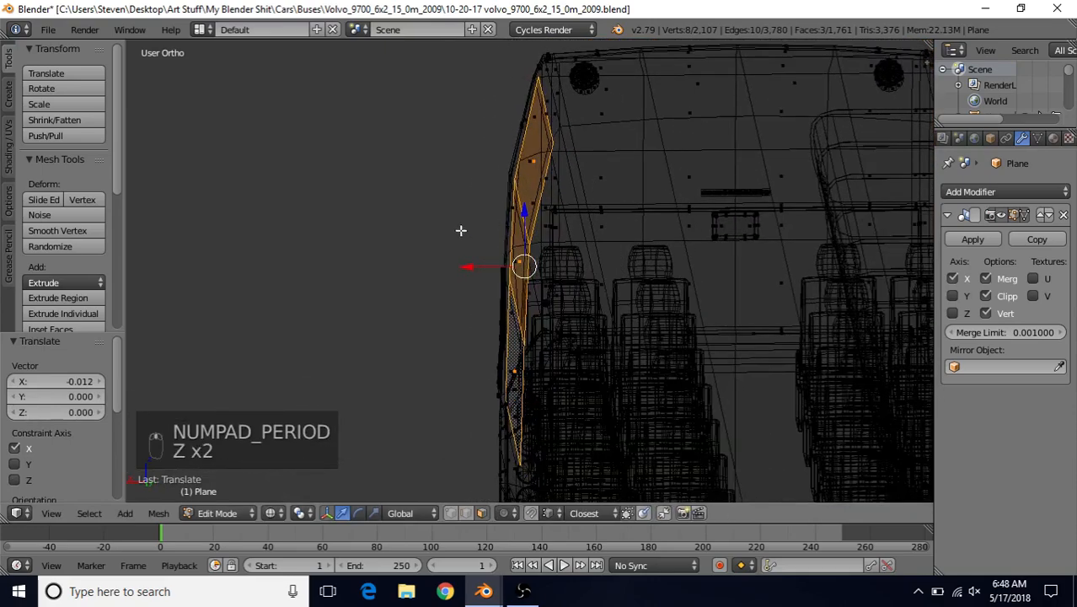
key(z)
middle_drag(467, 268, 593, 220)
key(z)
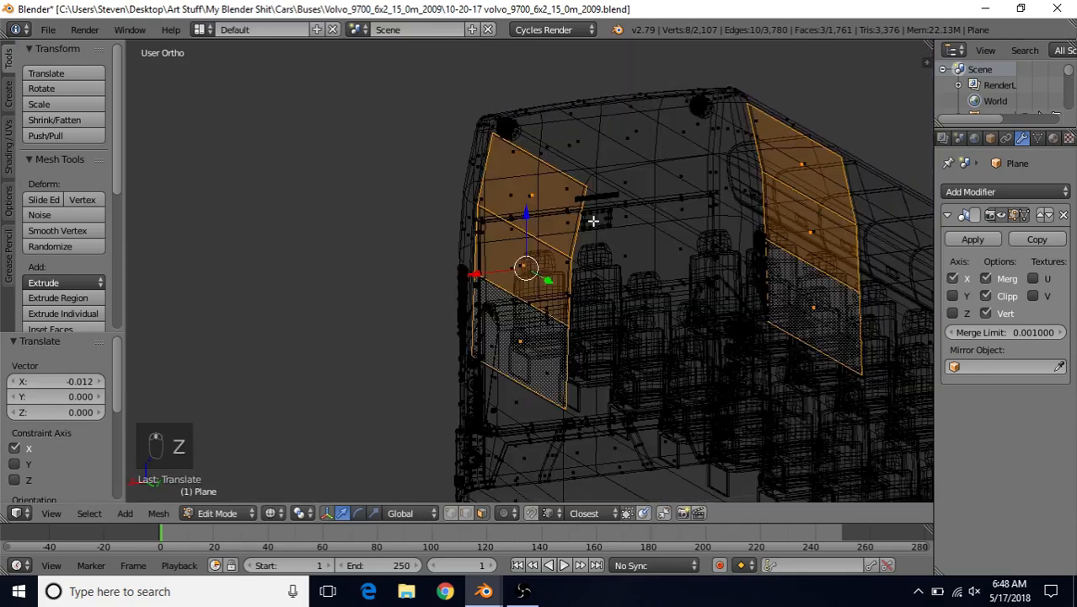
key(p)
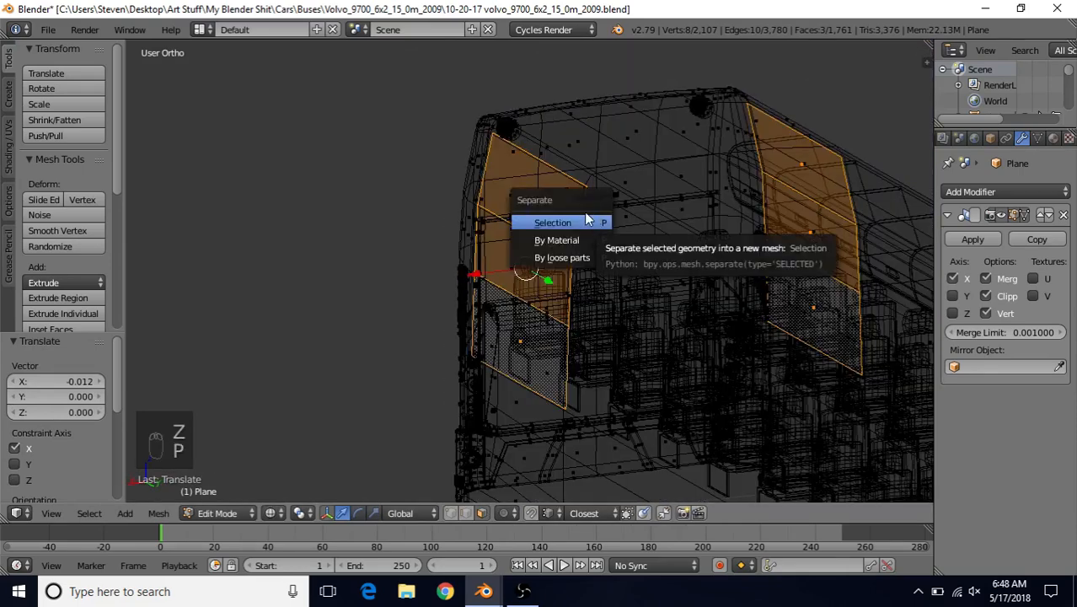
click(552, 223)
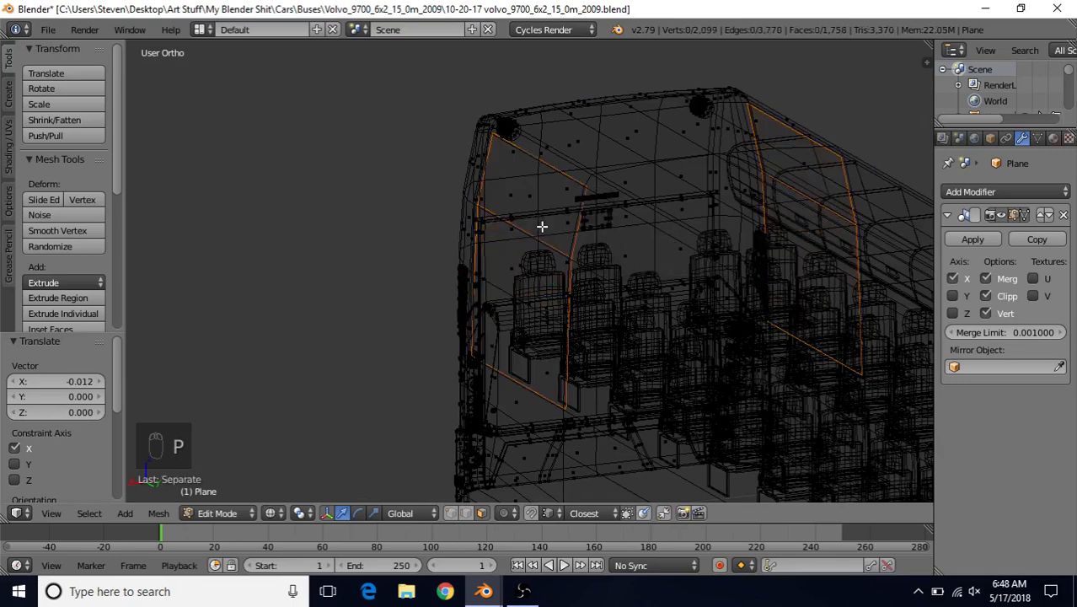
key(Tab)
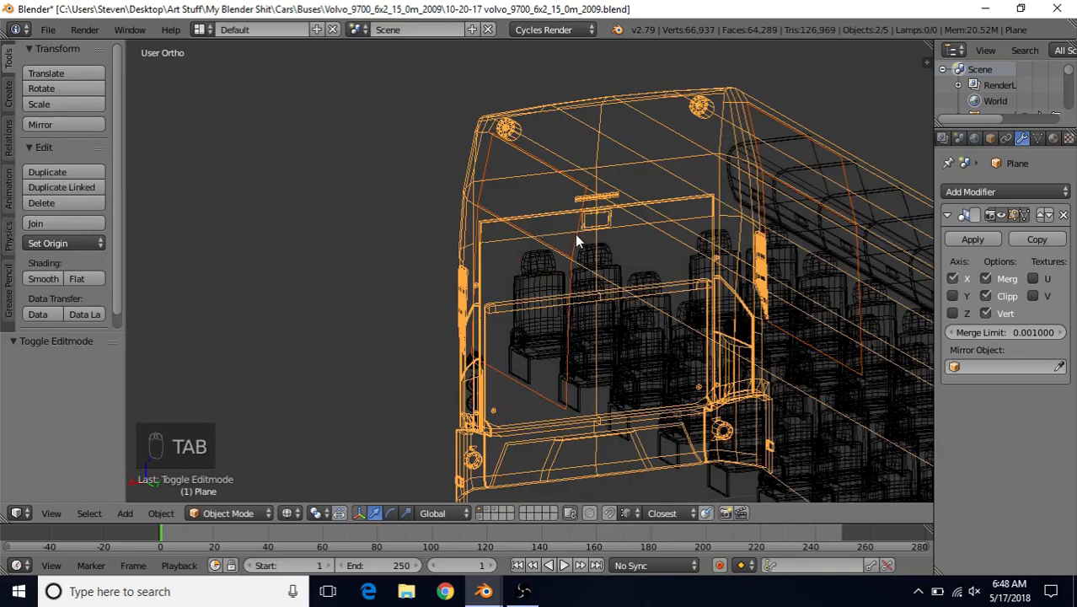
Isolate the separated side panel, open its mesh for editing and remove its Mirror modifier
right_click(574, 235)
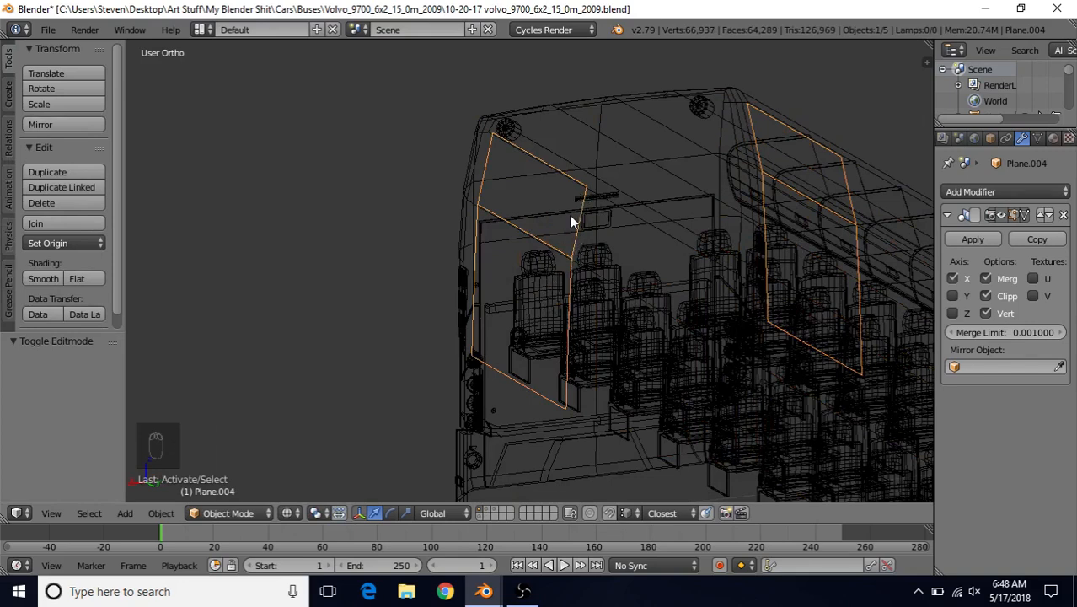
key(shift+h)
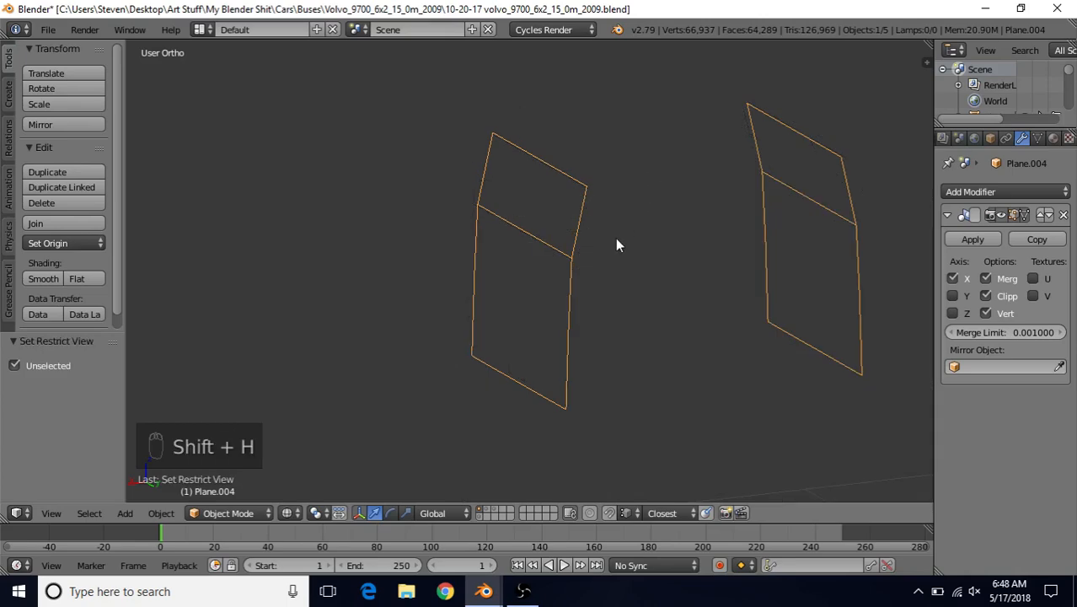
key(Tab)
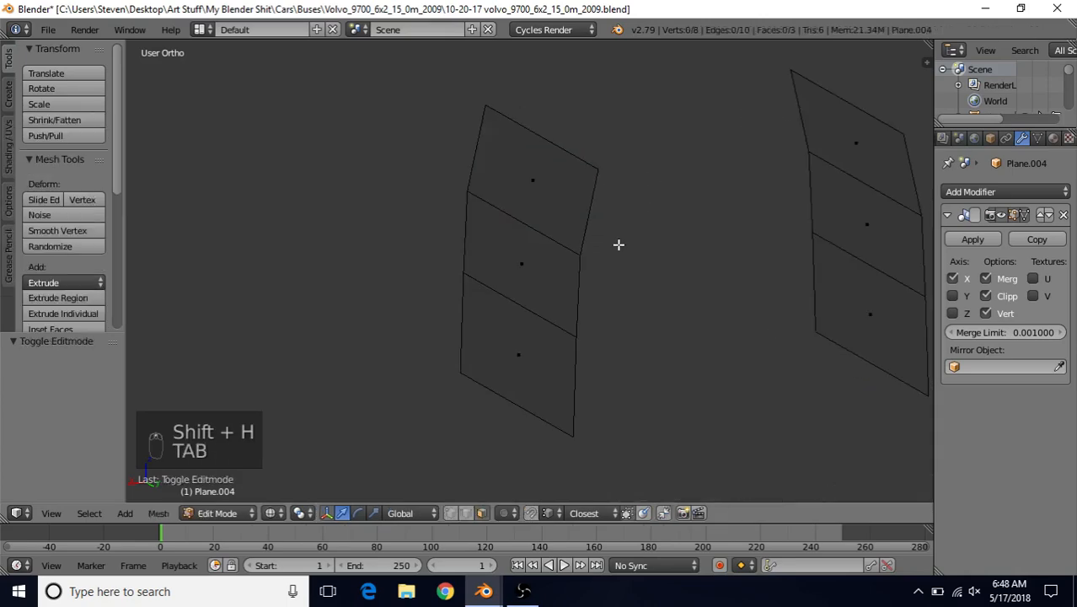
click(1063, 215)
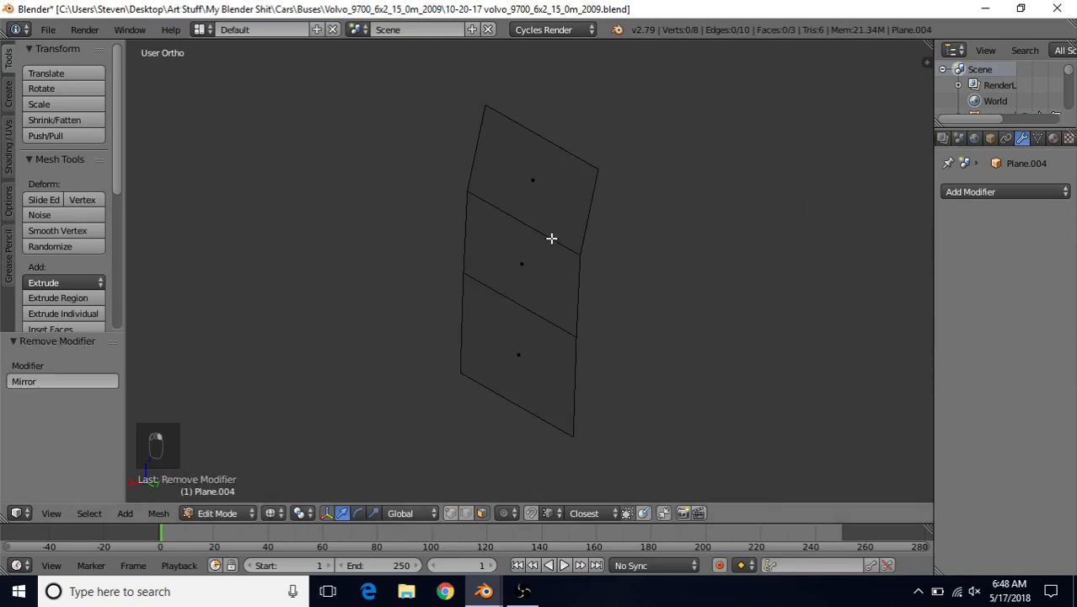
Extrude all three panel faces and move the extrusion about 0.433 along negative X to form a block
right_click(531, 173)
shift+right_click(504, 295)
shift+right_click(524, 371)
scroll(542, 303, down, 4)
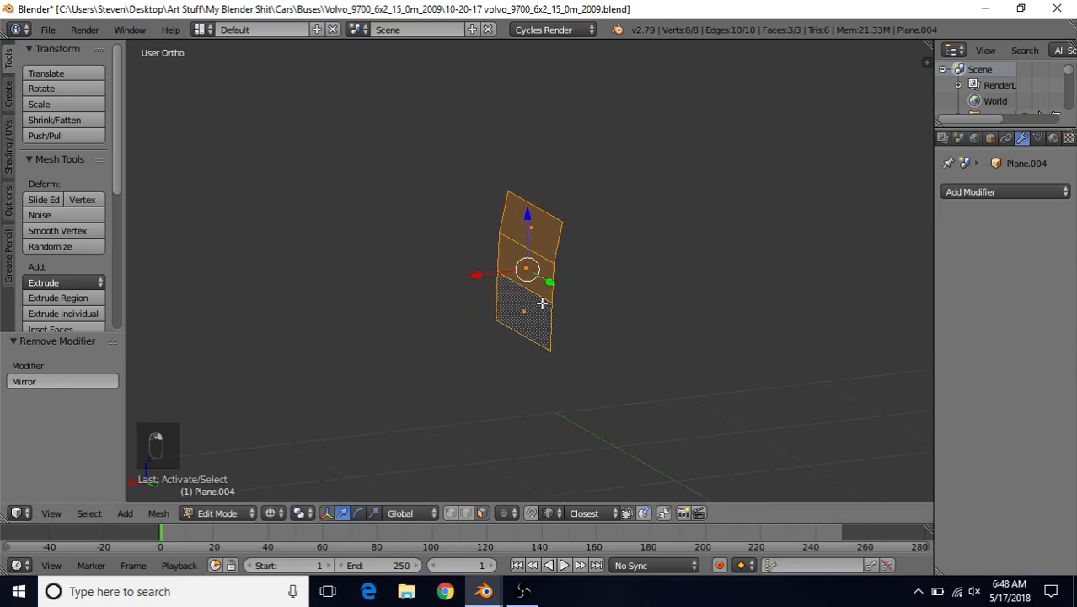
middle_drag(541, 303, 499, 315)
key(e)
right_click(490, 267)
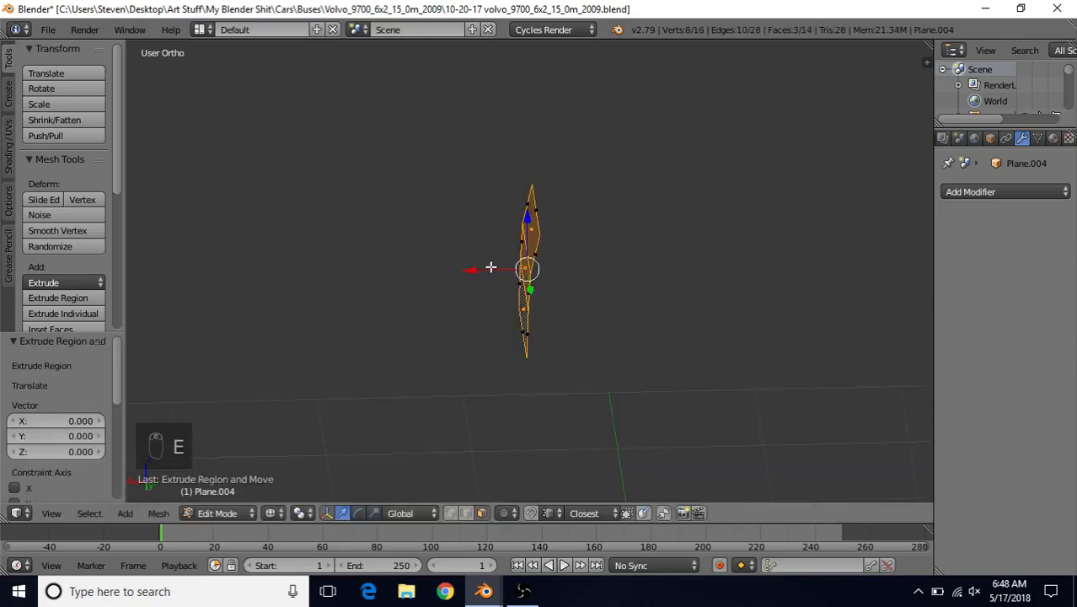
key(z)
middle_drag(482, 270, 486, 262)
drag(481, 272, 553, 268)
scroll(582, 318, down, 2)
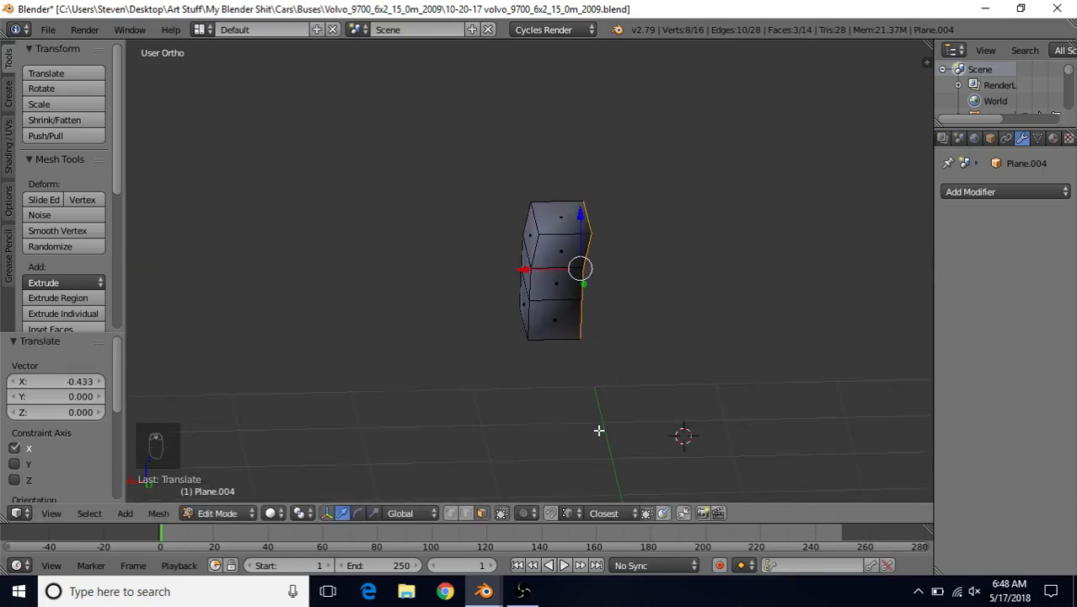
scroll(587, 333, up, 3)
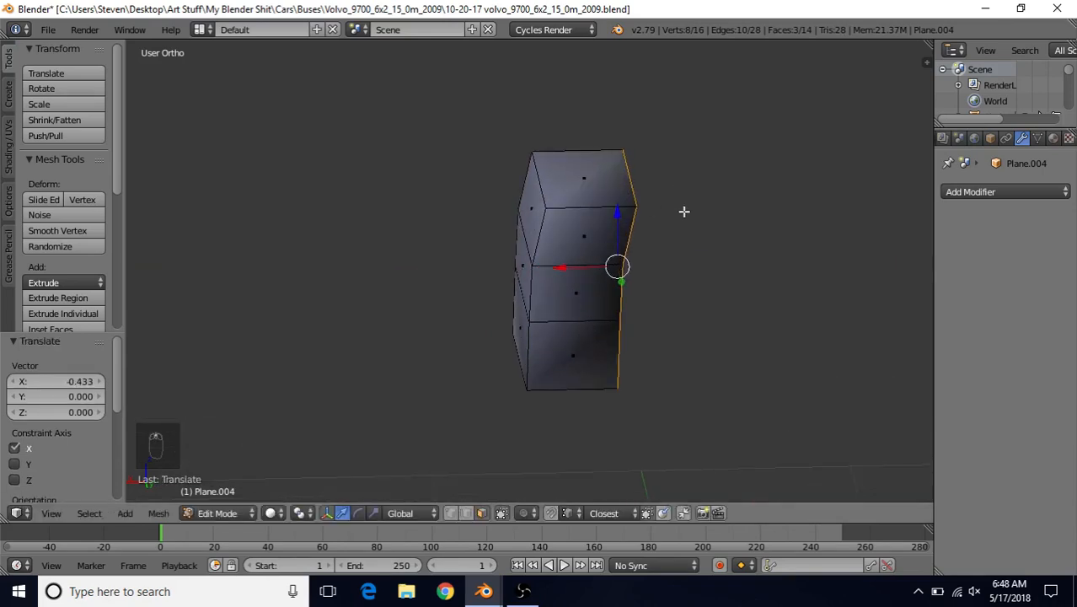
Flatten the extruded faces by scaling them to 0 along X, and move them about 0.038 further along negative X
key(s)
key(x)
key(0)
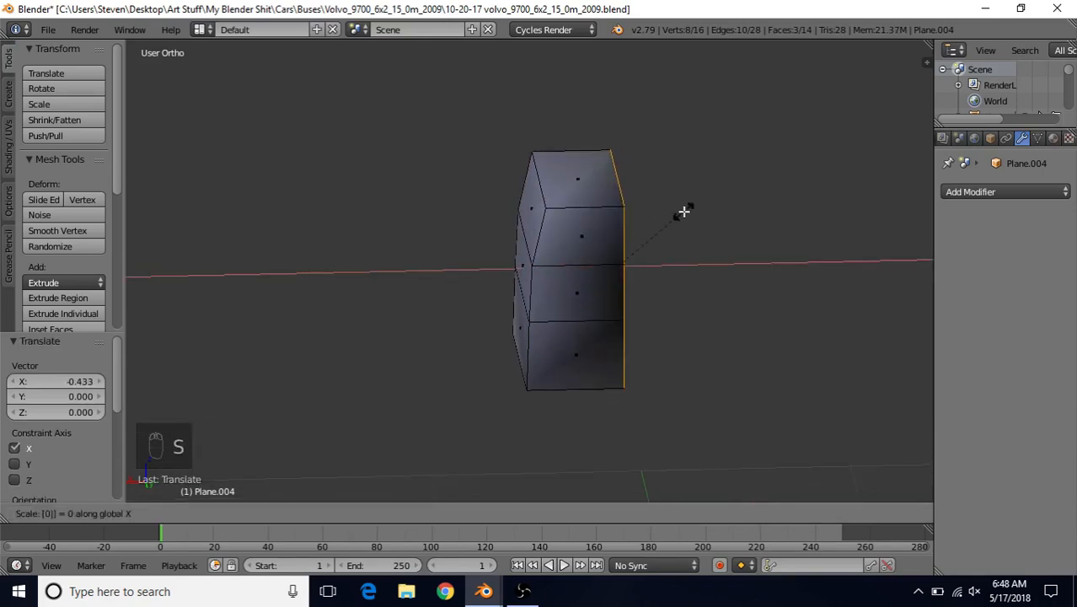
click(682, 212)
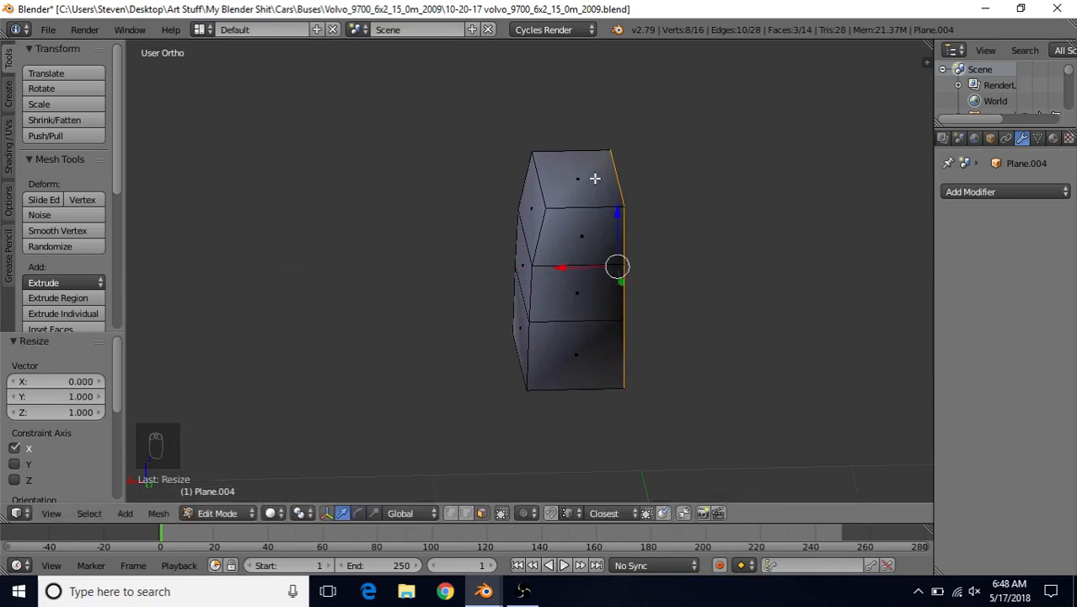
drag(566, 266, 573, 265)
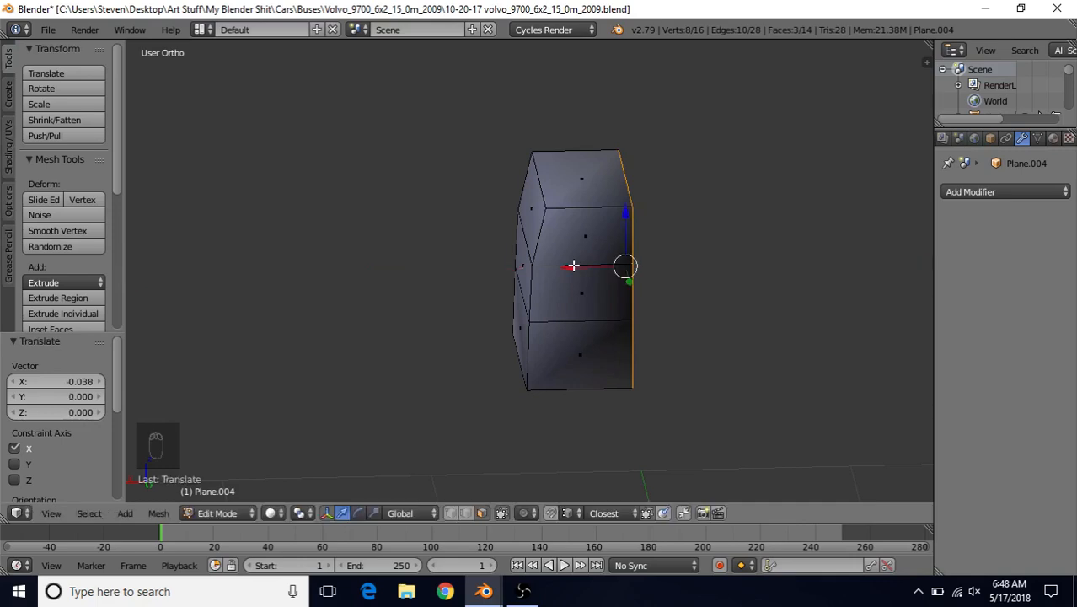
Leave mesh editing, reveal all hidden objects and select the new block in a wireframe top view
key(Tab)
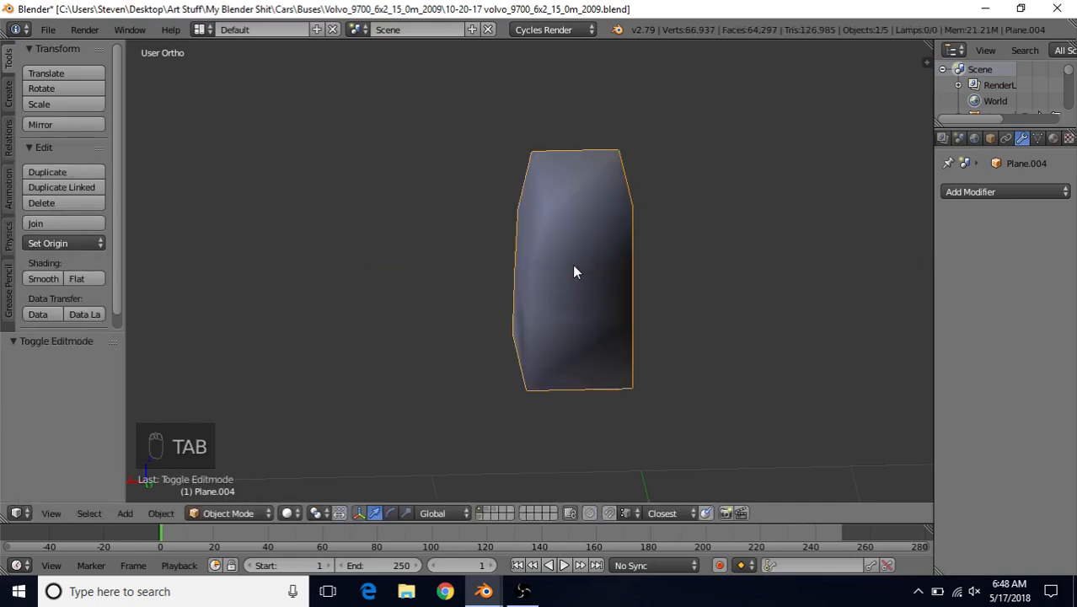
scroll(572, 267, down, 2)
key(alt+h)
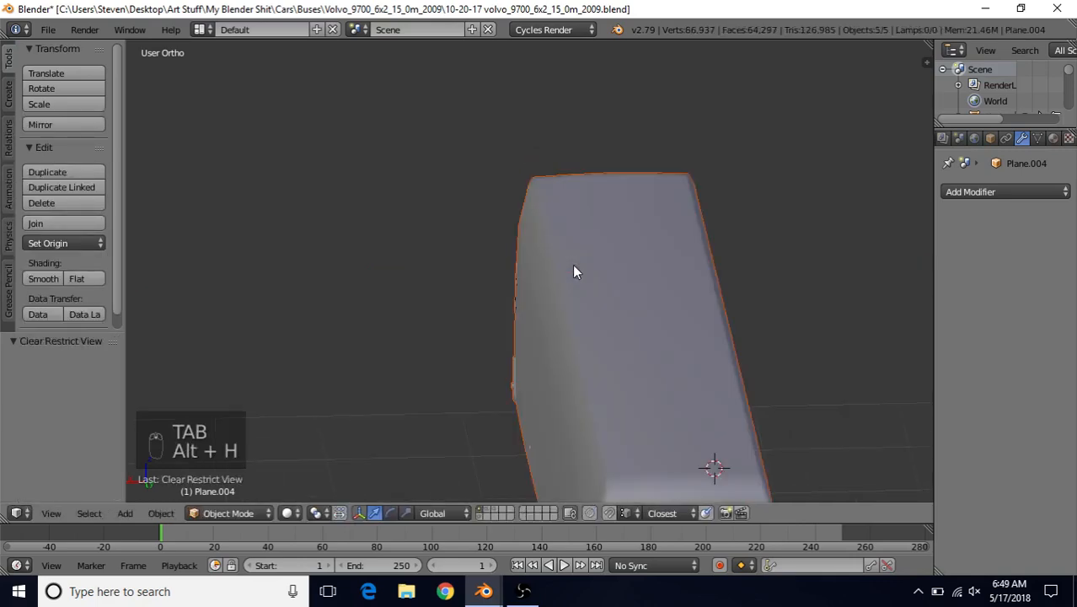
right_click(573, 267)
middle_drag(573, 267, 682, 260)
key(KP_7)
key(z)
scroll(669, 262, up, 3)
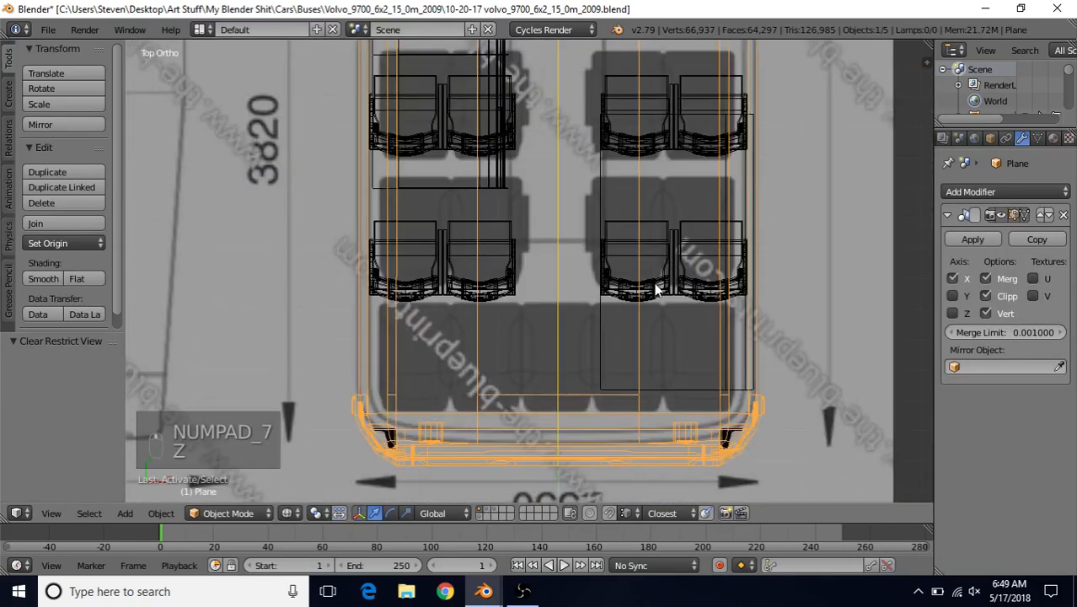
shift+middle_drag(610, 305, 598, 312)
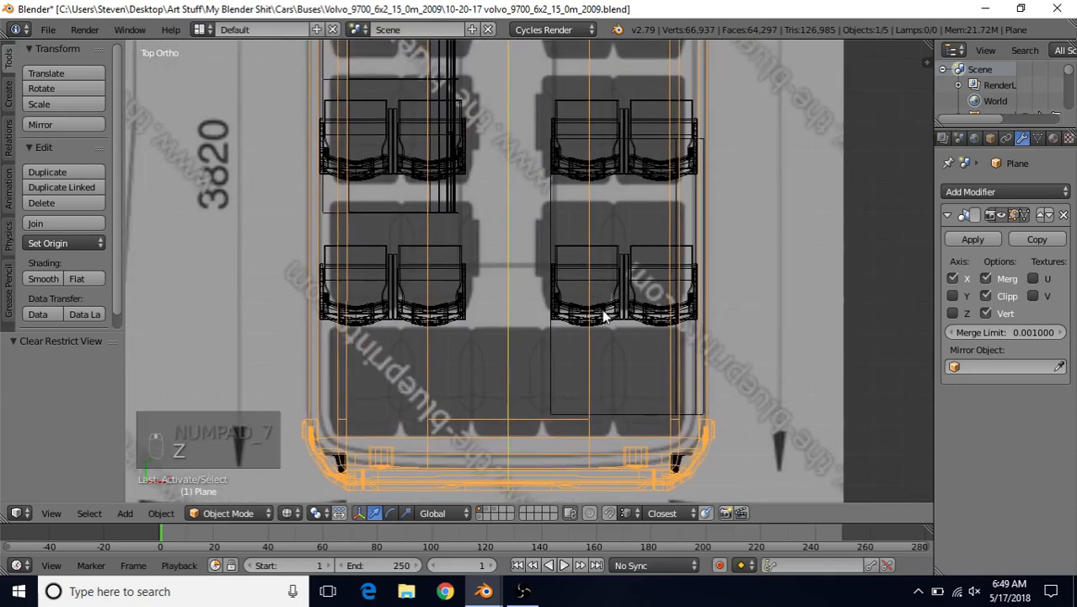
right_click(551, 342)
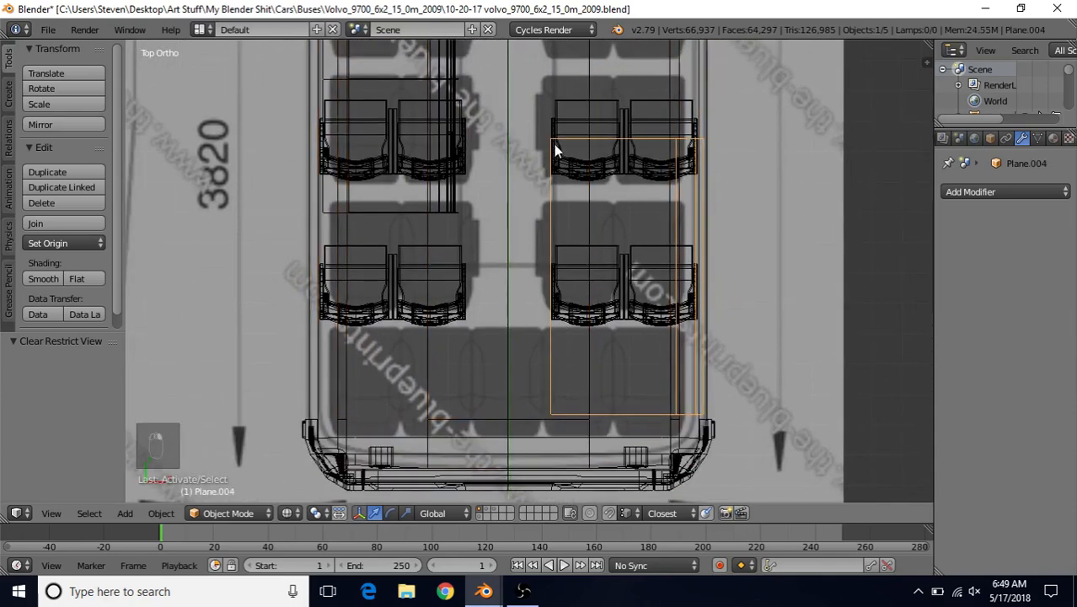
shift+middle_drag(500, 251, 529, 216)
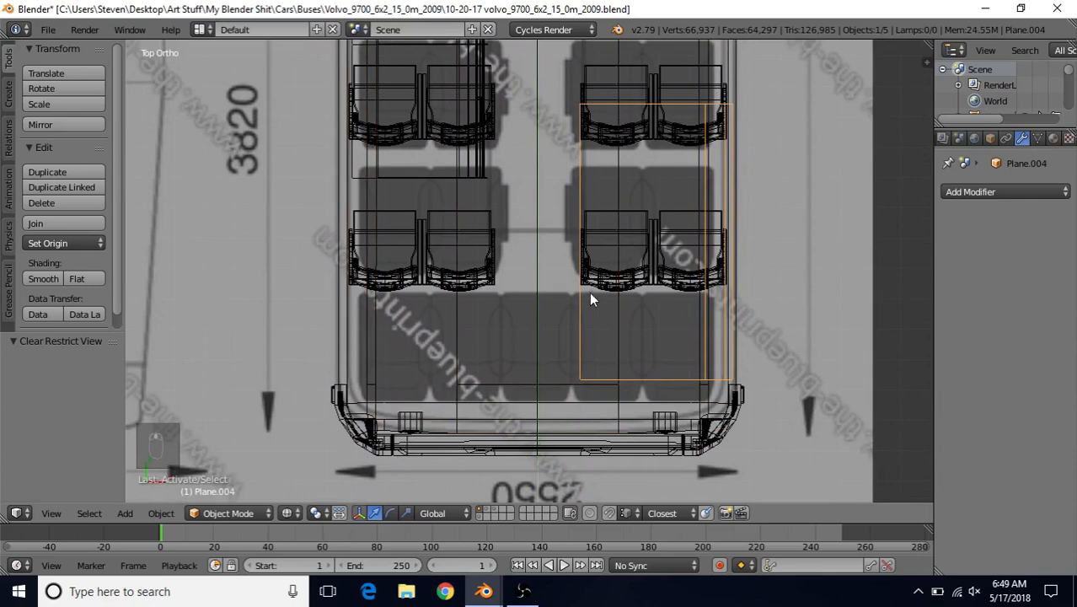
scroll(591, 299, up, 2)
shift+middle_drag(603, 153, 503, 265)
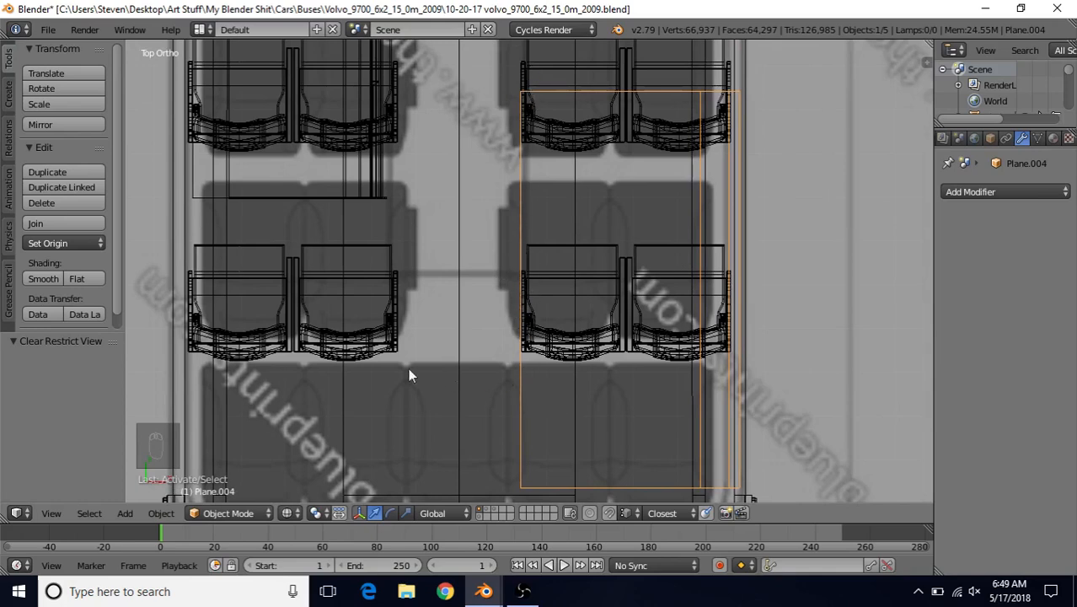
In the block's mesh, select the three end faces facing the bus's front and move them about 0.540 along negative Y
key(Tab)
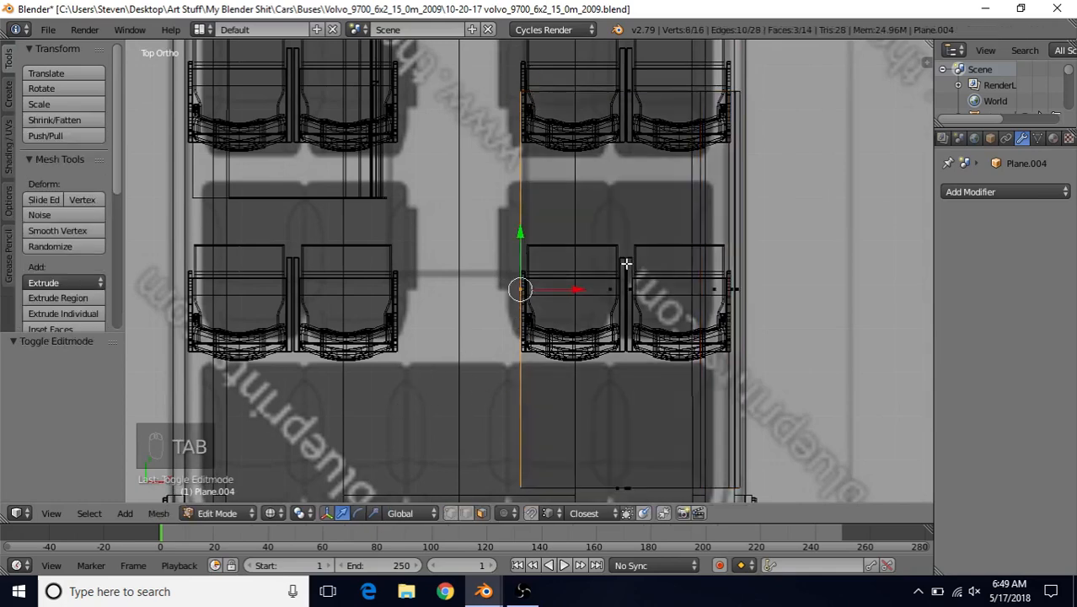
shift+middle_drag(556, 350, 563, 314)
mouse_move(582, 253)
mouse_down()
mouse_move(572, 250)
mouse_move(585, 252)
mouse_up()
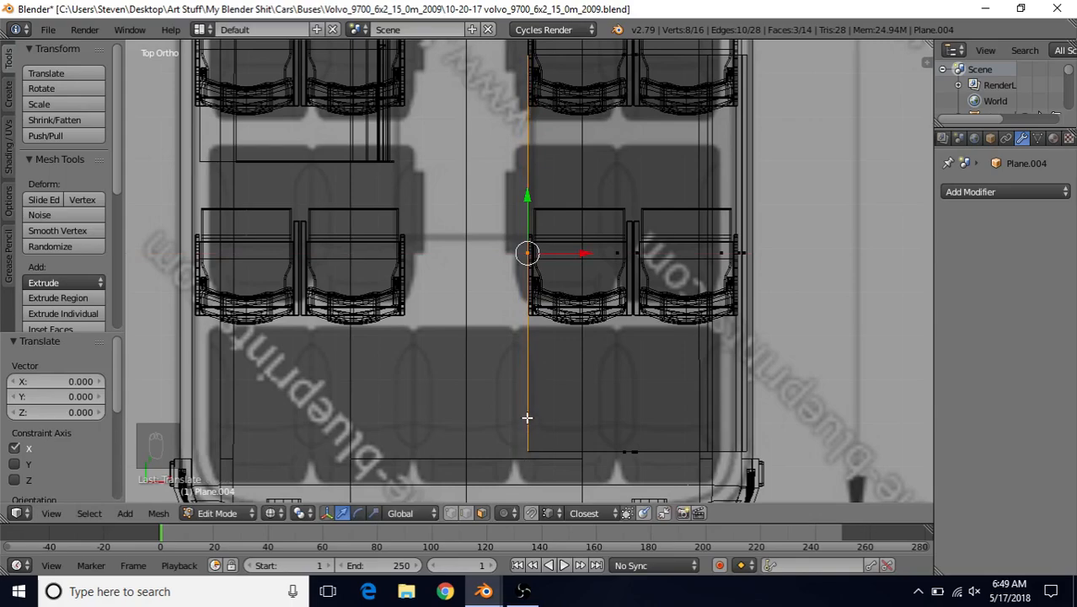
scroll(504, 341, down, 4)
middle_drag(510, 293, 752, 195)
shift+middle_drag(445, 260, 533, 224)
scroll(532, 224, up, 2)
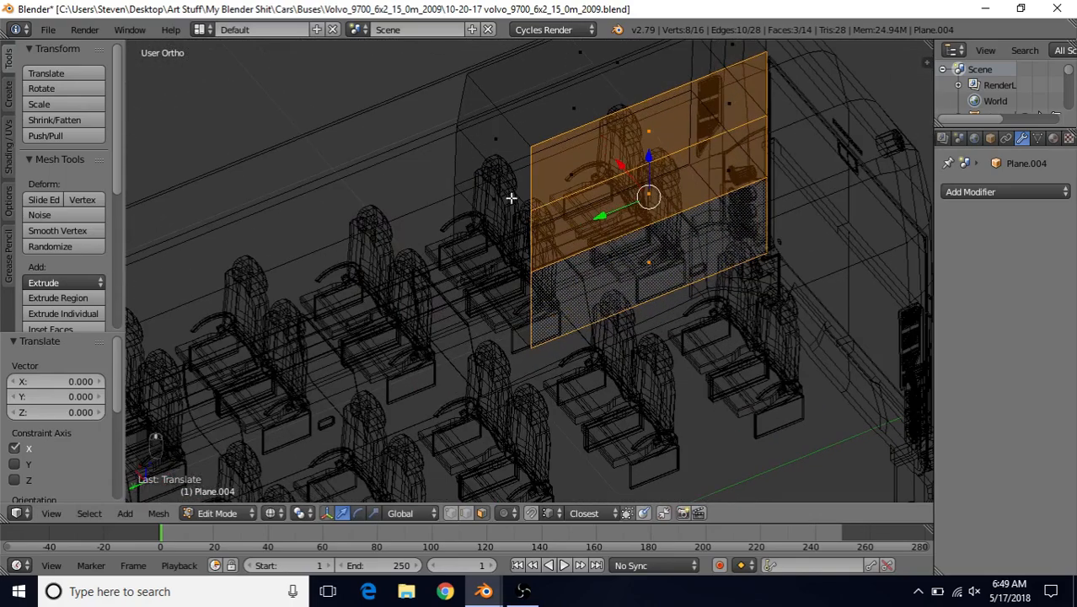
right_click(513, 152)
shift+right_click(486, 218)
shift+right_click(484, 262)
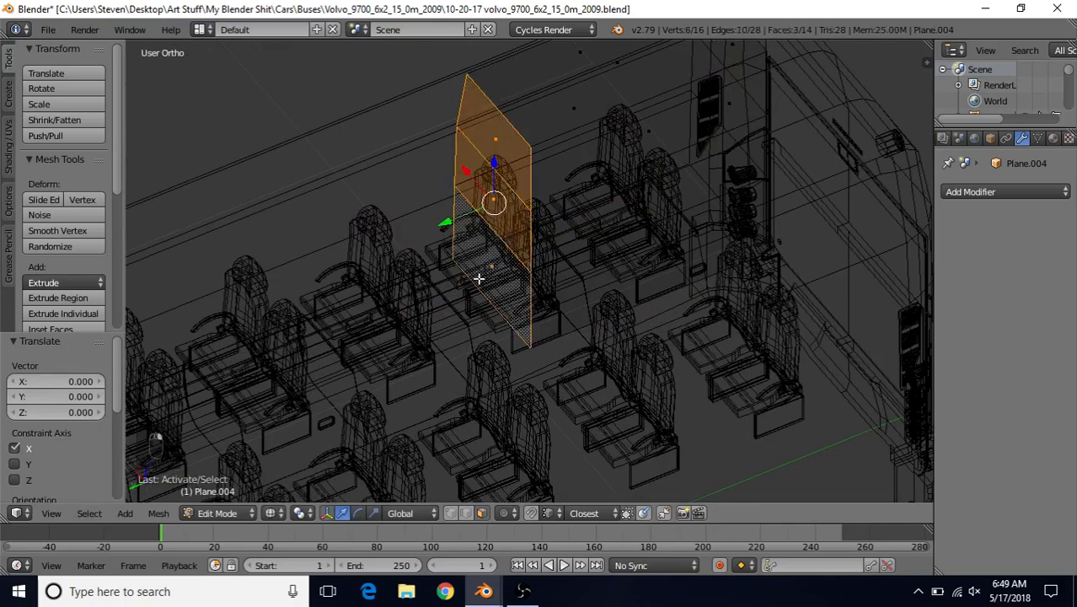
scroll(478, 252, down, 3)
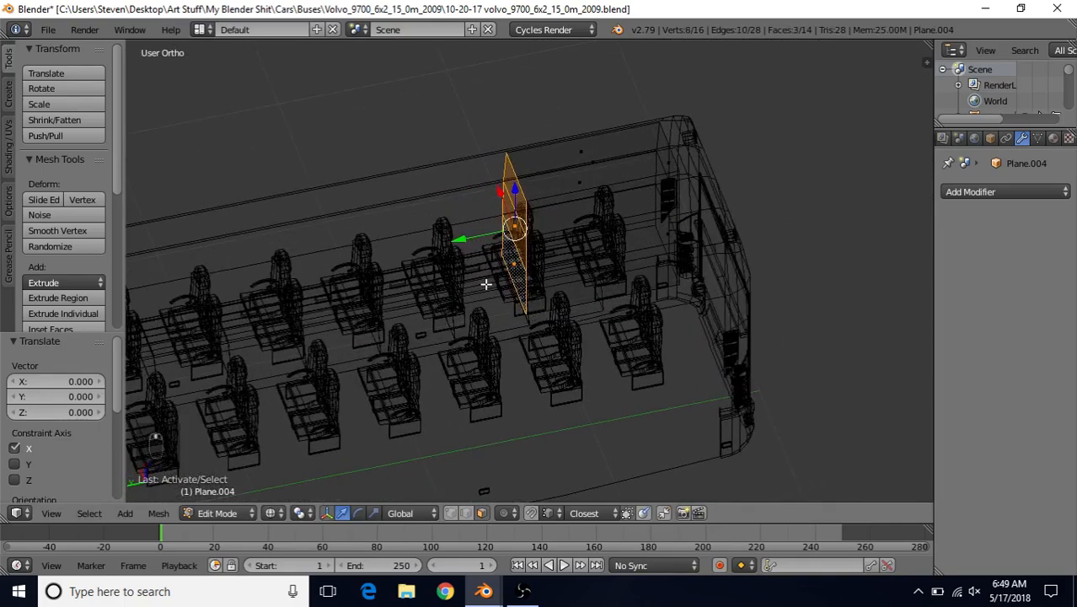
key(g)
key(y)
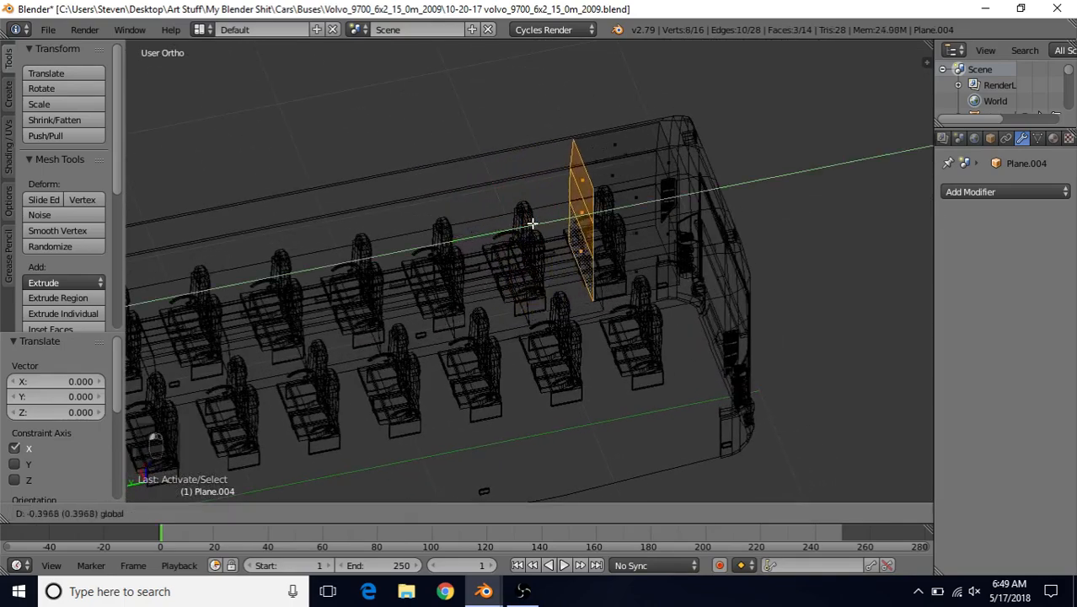
click(544, 222)
In top view, move the block's front end faces back about 0.075 along positive Y
key(KP_7)
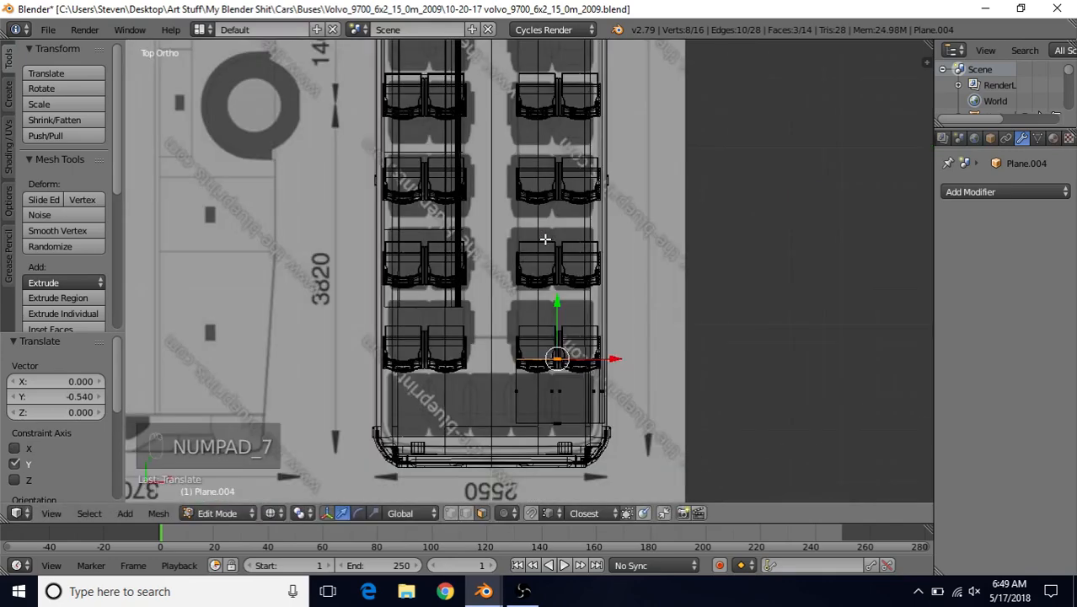
scroll(536, 310, up, 3)
drag(572, 369, 580, 343)
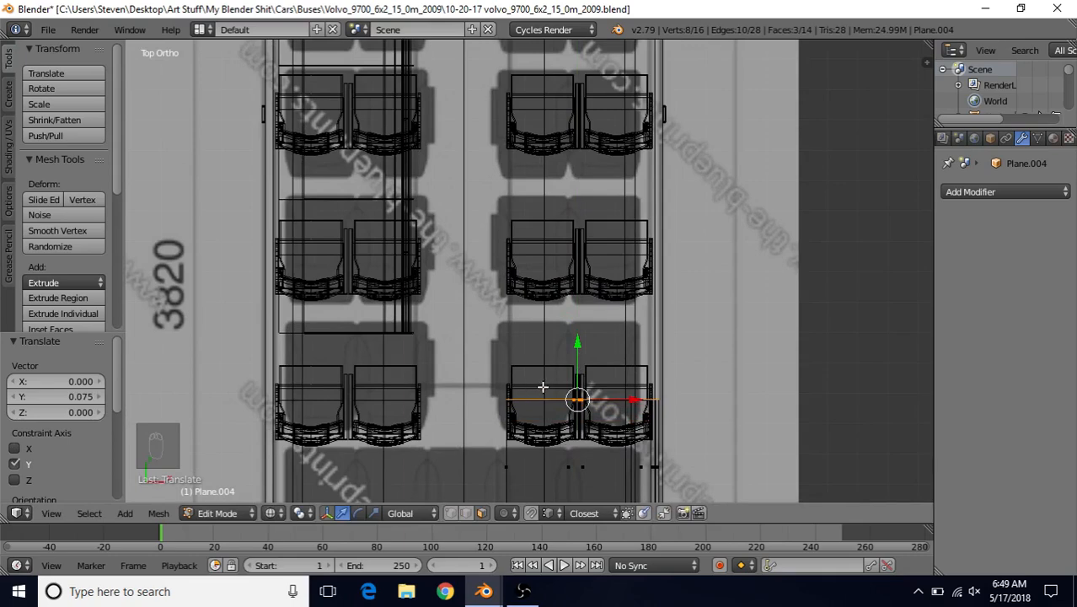
shift+middle_drag(518, 427, 609, 313)
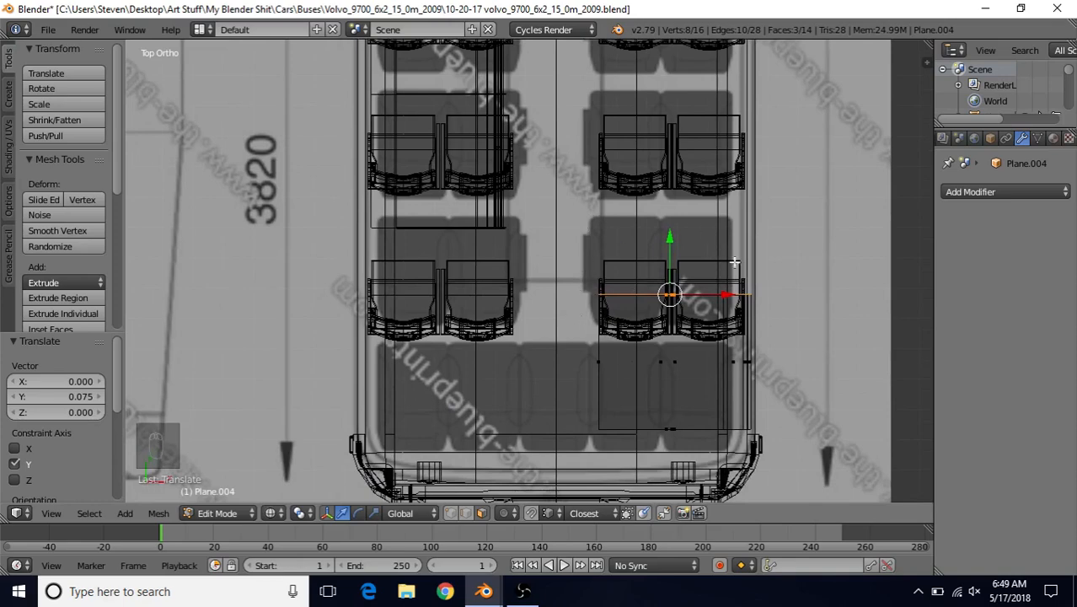
shift+middle_drag(612, 282, 642, 244)
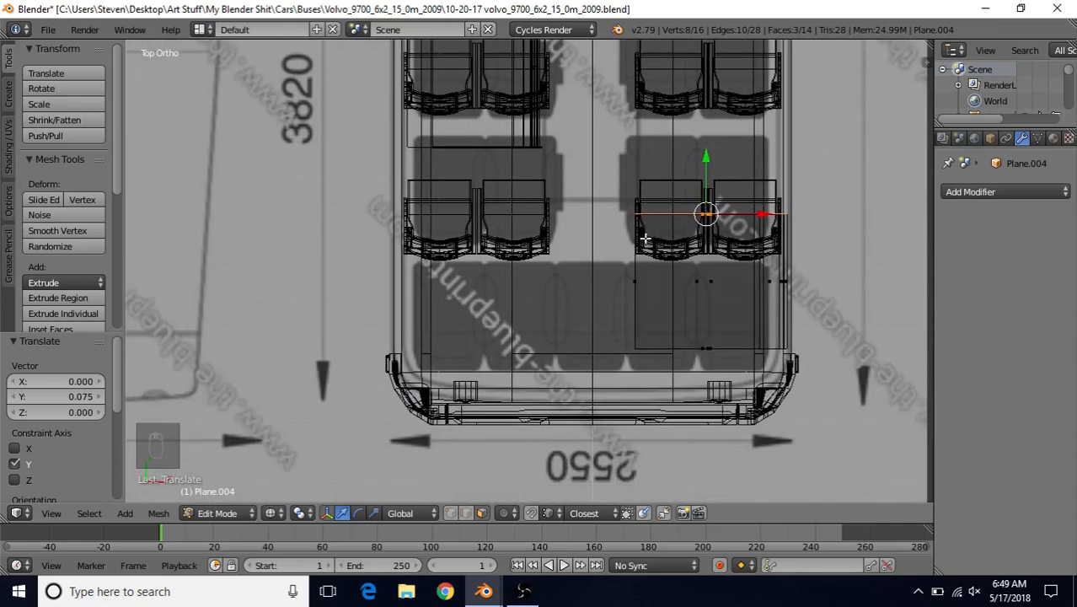
In the right side view, move the block's front end faces about 0.021 along negative Y
shift+middle_drag(611, 173, 572, 251)
key(KP_3)
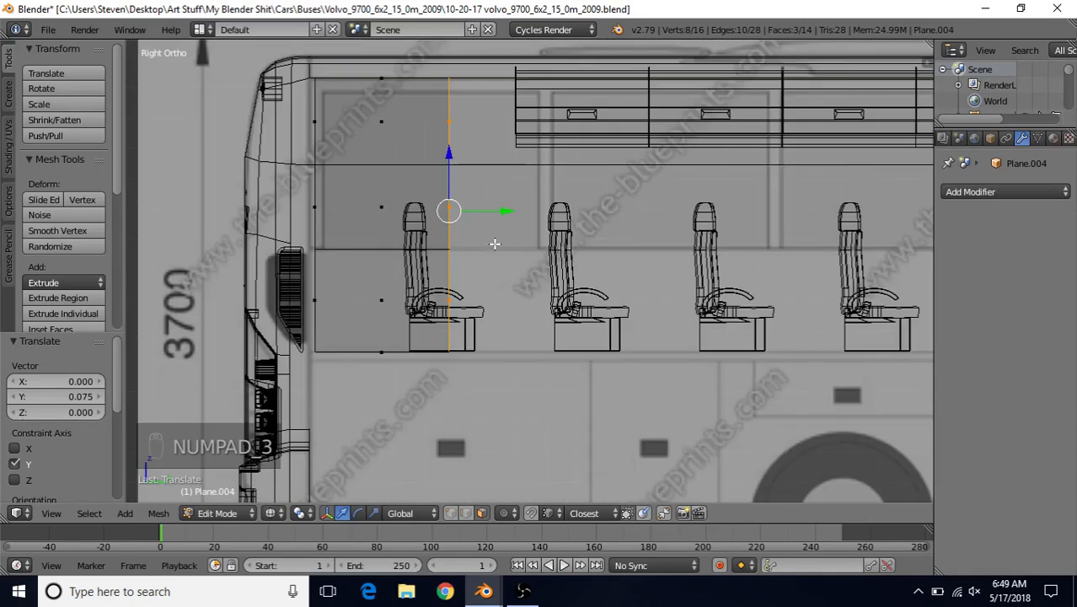
shift+middle_drag(495, 244, 569, 207)
key(g)
key(y)
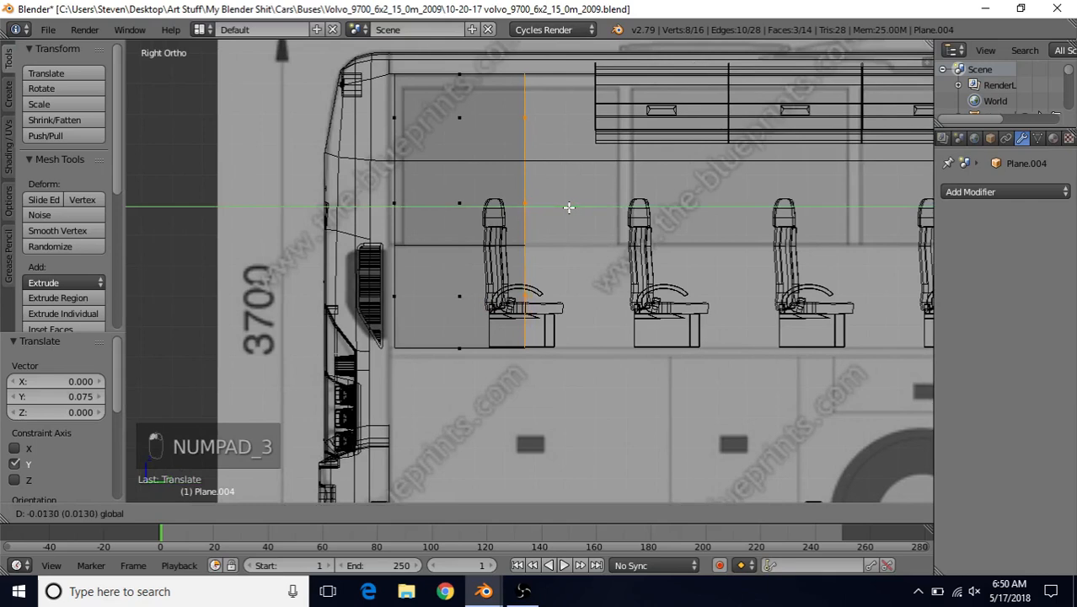
click(569, 207)
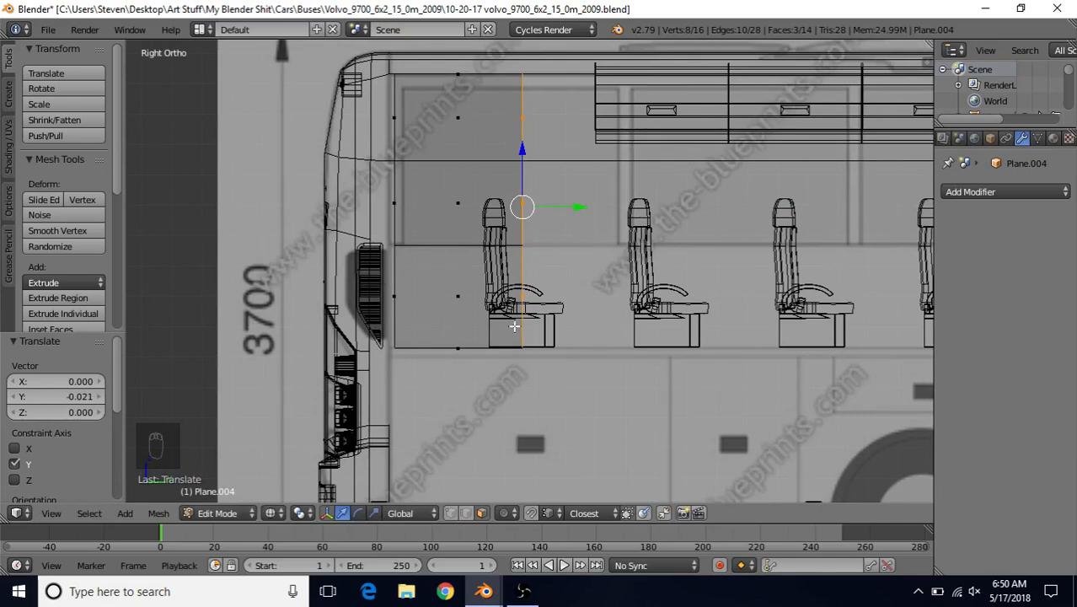
Isolate the block by hiding all other objects, and show its mesh for editing in solid shading
mouse_move(514, 326)
middle_down()
mouse_move(539, 244)
mouse_move(481, 307)
middle_up()
key(z)
mouse_move(493, 270)
middle_down()
mouse_move(616, 269)
mouse_move(493, 288)
mouse_move(518, 294)
middle_up()
key(z)
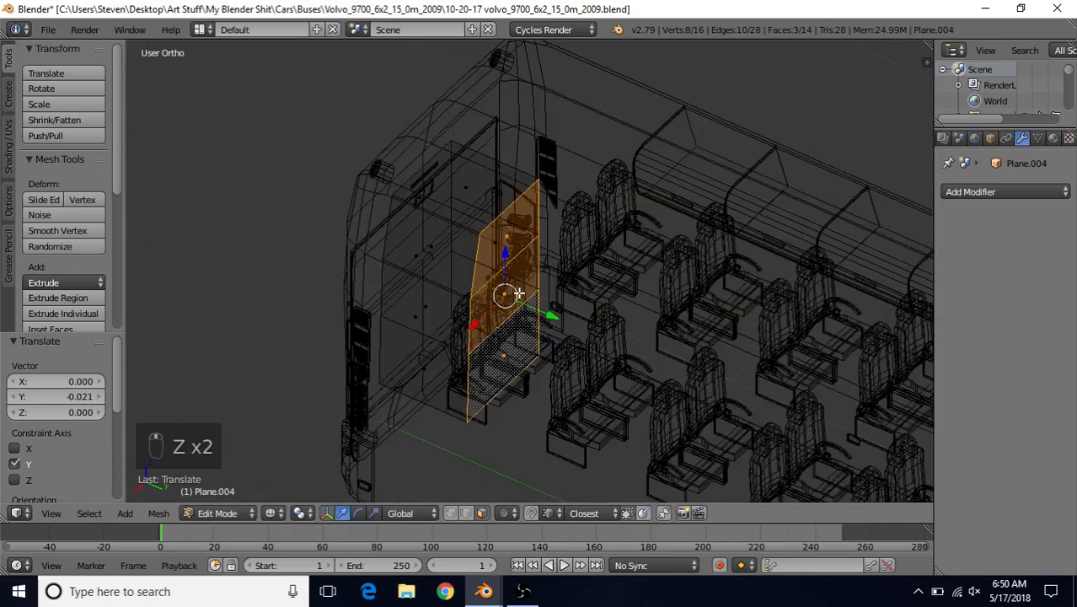
key(Tab)
scroll(502, 283, down, 3)
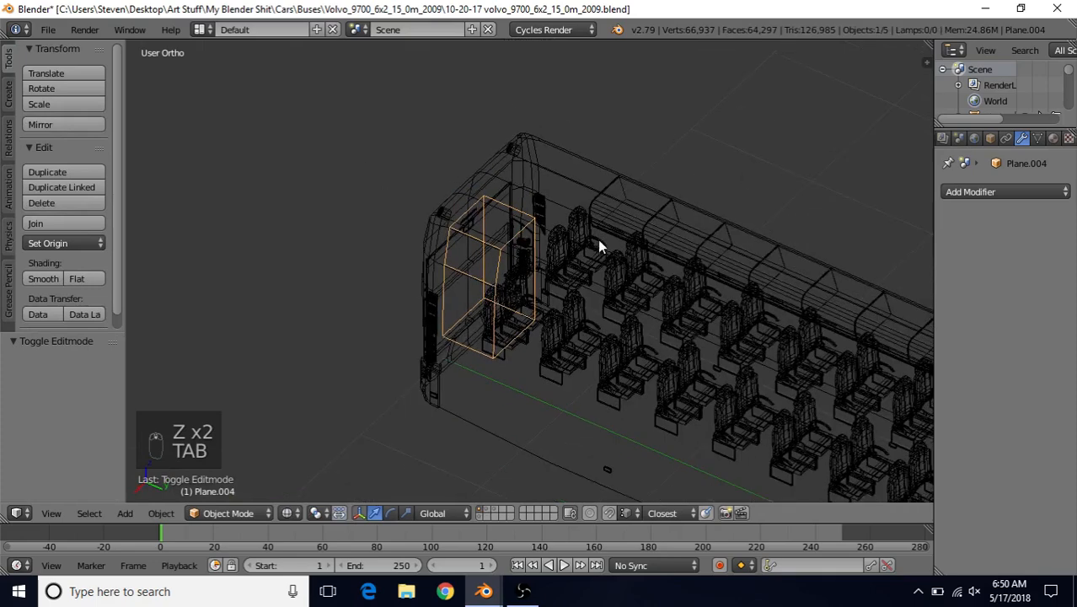
key(shift+h)
mouse_move(597, 242)
middle_down()
mouse_move(528, 227)
mouse_move(473, 236)
middle_up()
key(Tab)
key(z)
middle_drag(441, 183, 419, 183)
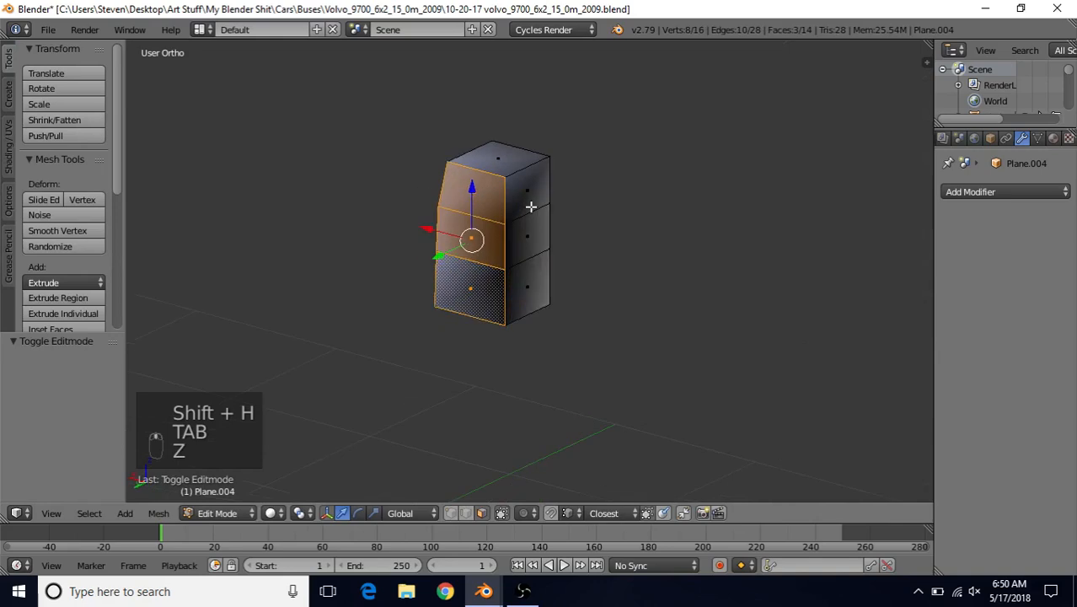
shift+middle_drag(548, 216, 567, 231)
scroll(566, 231, up, 3)
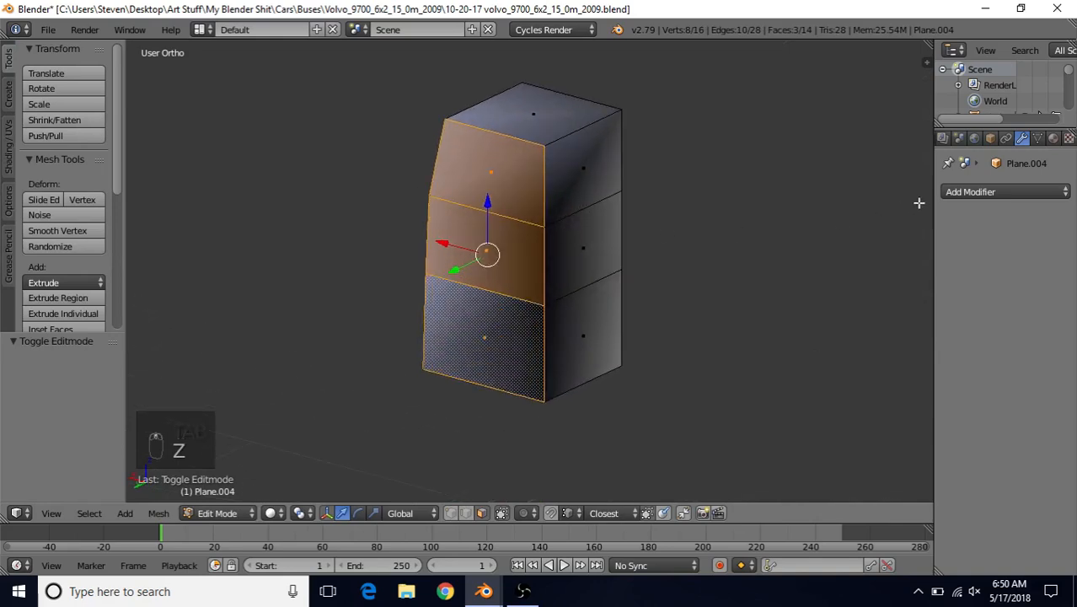
Add a Bevel modifier to the block with 2 segments and an angle limit of 40°
click(974, 192)
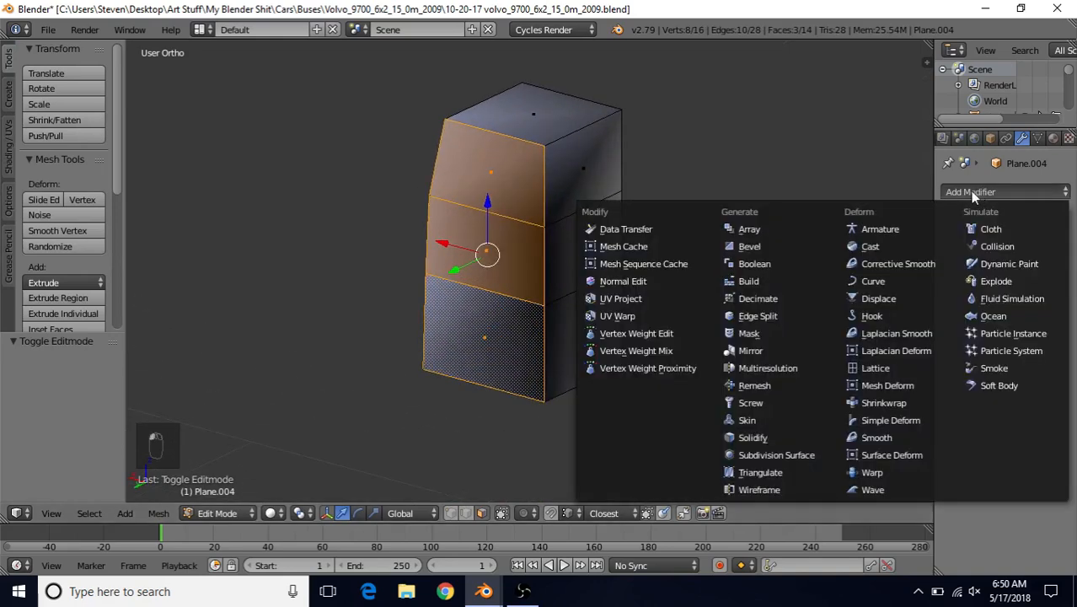
click(752, 246)
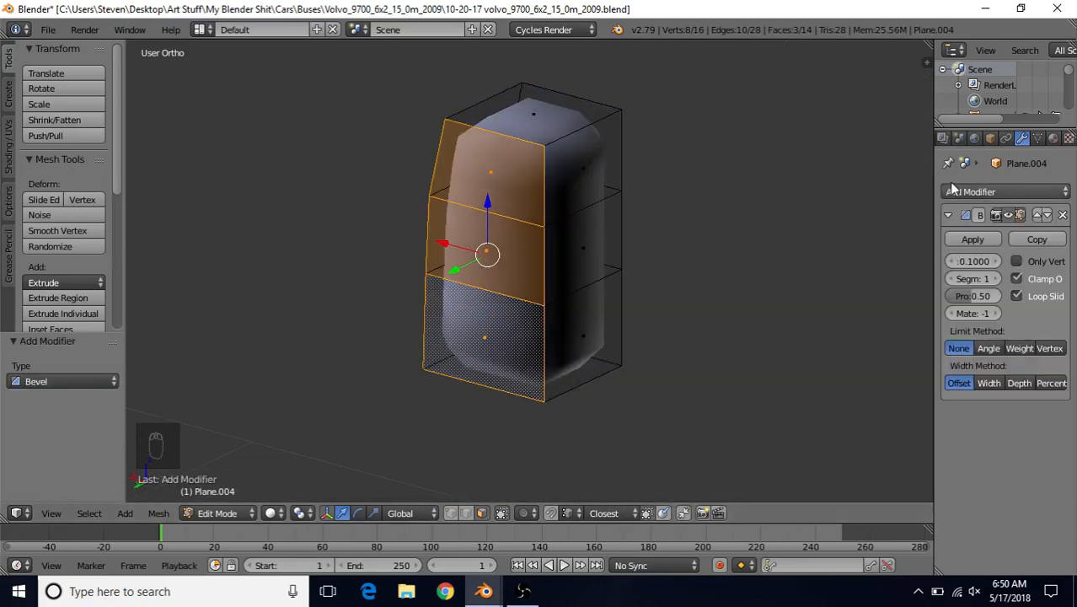
click(995, 278)
click(987, 348)
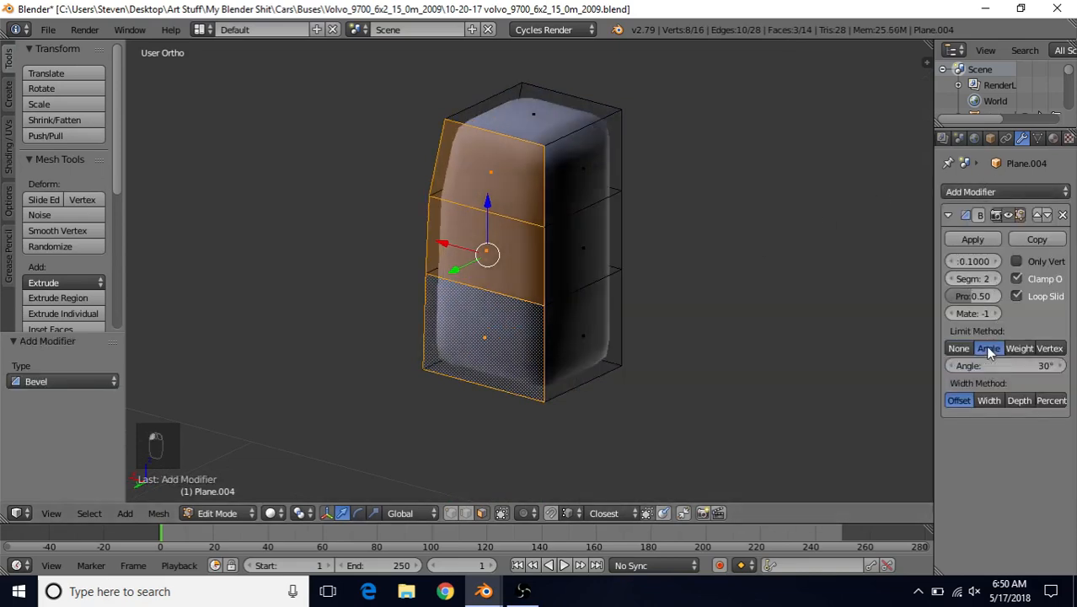
click(1001, 364)
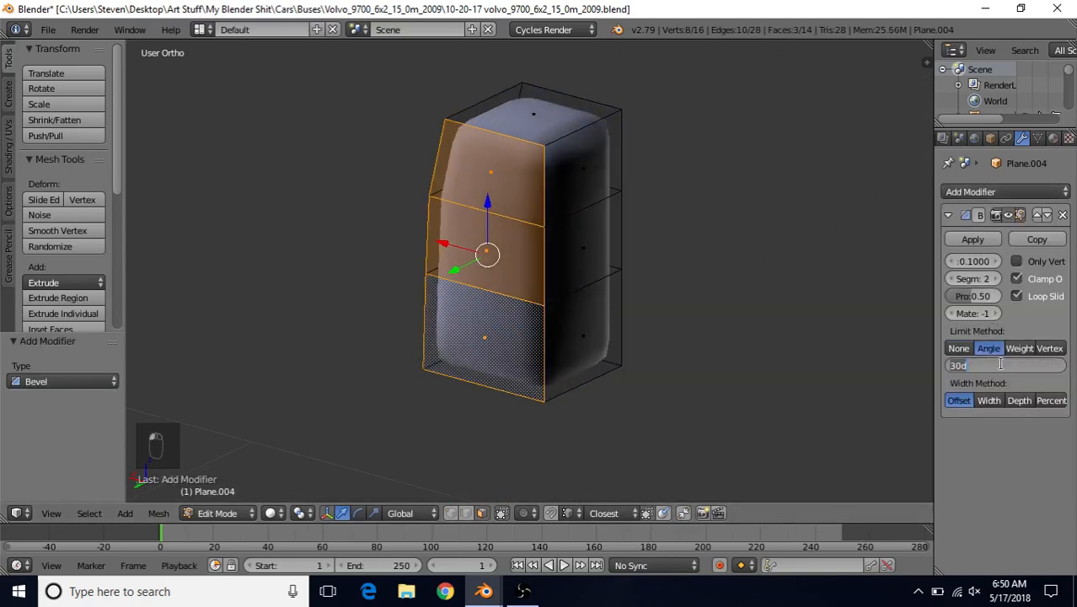
text(40)
key(Return)
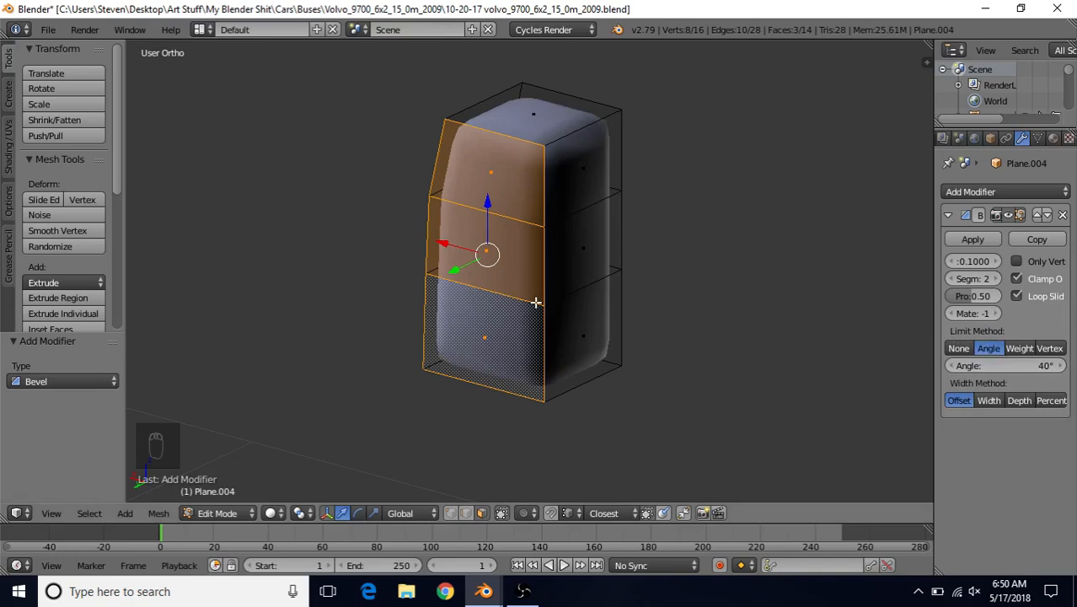
Select the block's entire mesh and recalculate its normals so they are consistent
key(a)
key(a)
key(a)
key(ctrl+n)
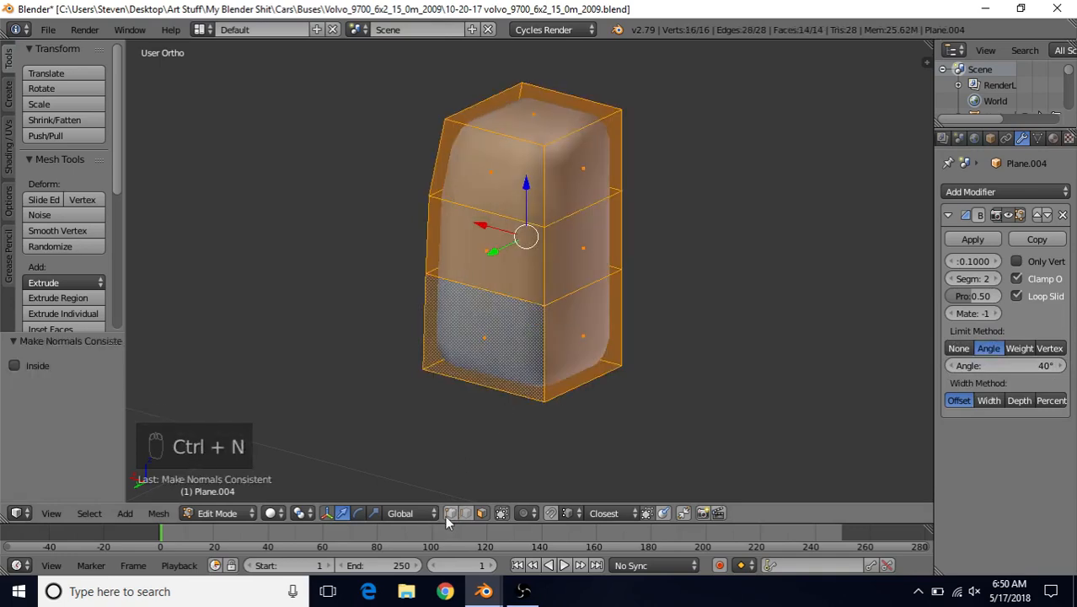
shift+middle_drag(536, 360, 497, 435)
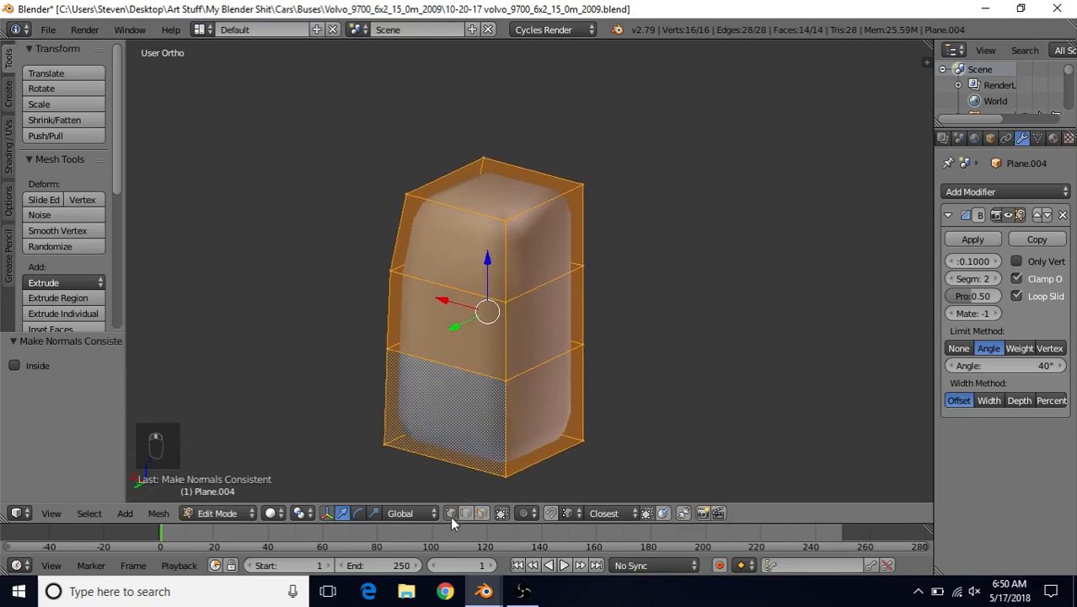
Add two vertical loop cuts around the block, one slid toward its front end and one toward its rear end
key(ctrl+r)
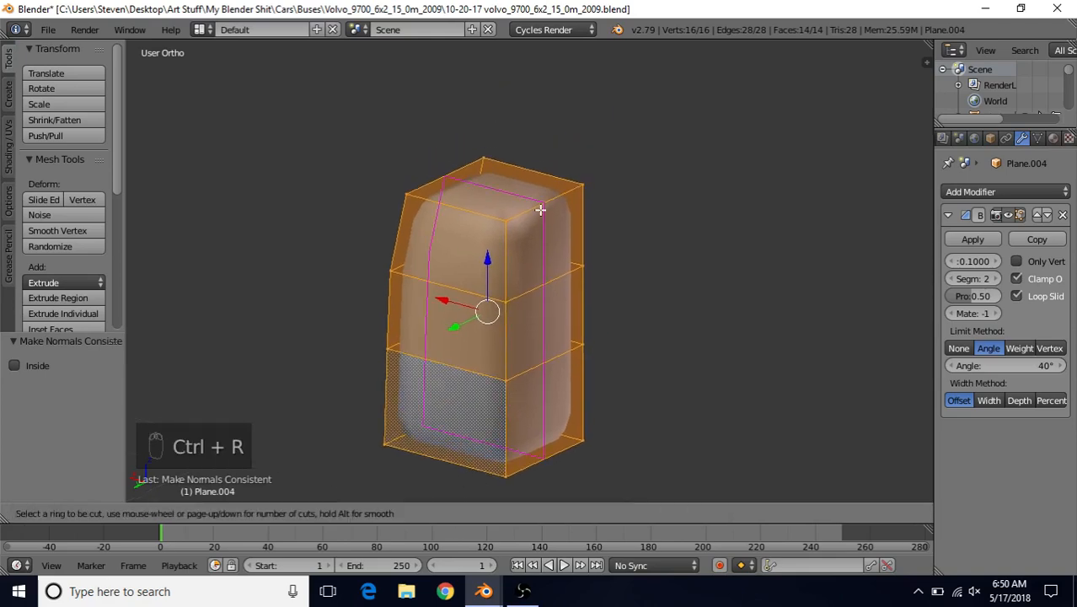
click(540, 210)
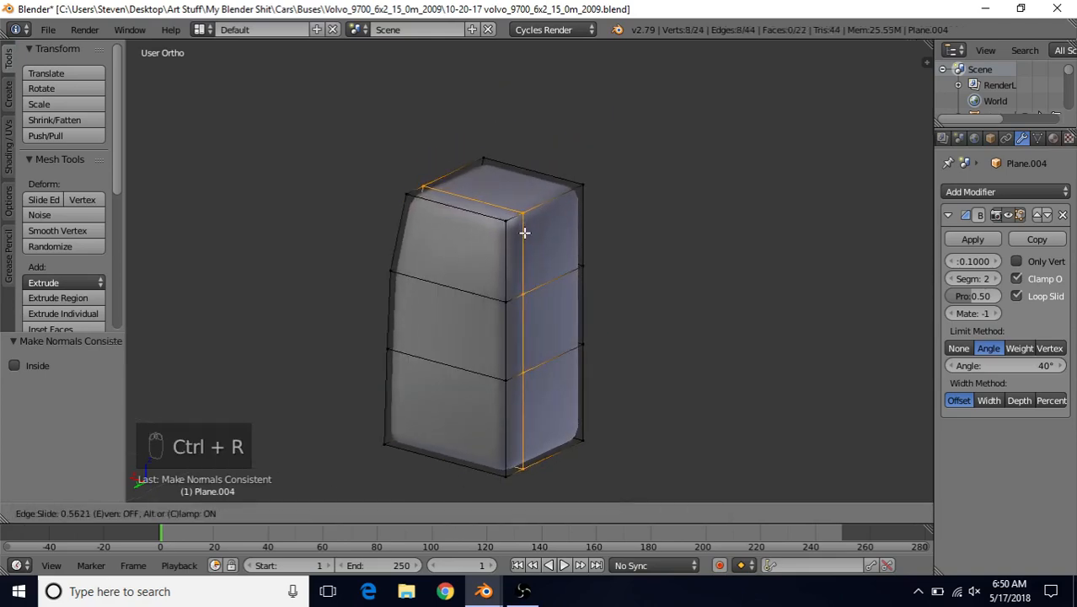
click(524, 232)
middle_drag(534, 232, 493, 250)
key(ctrl+r)
click(551, 215)
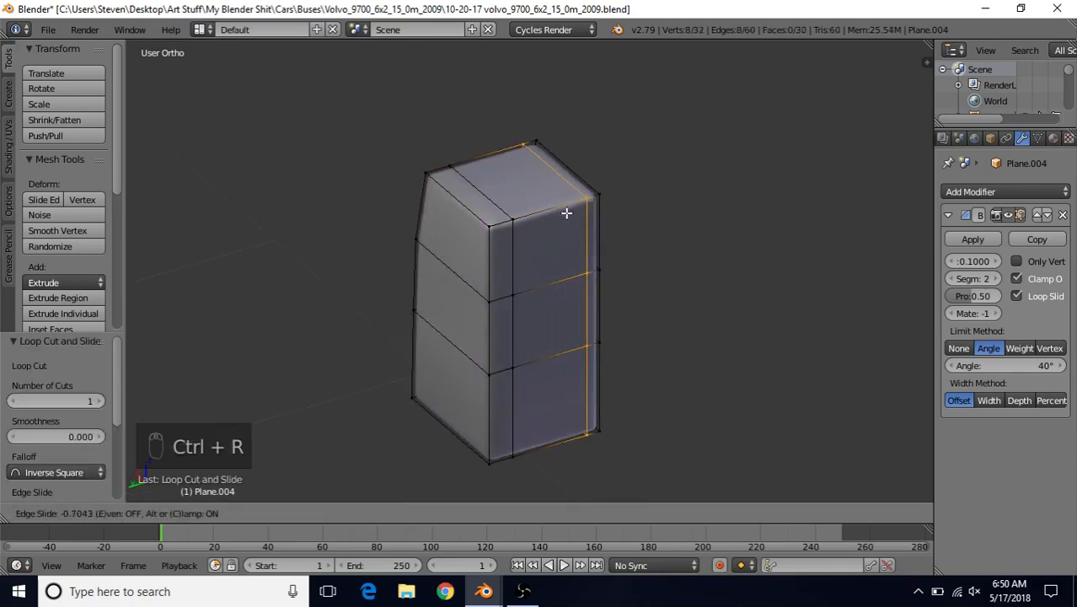
click(568, 212)
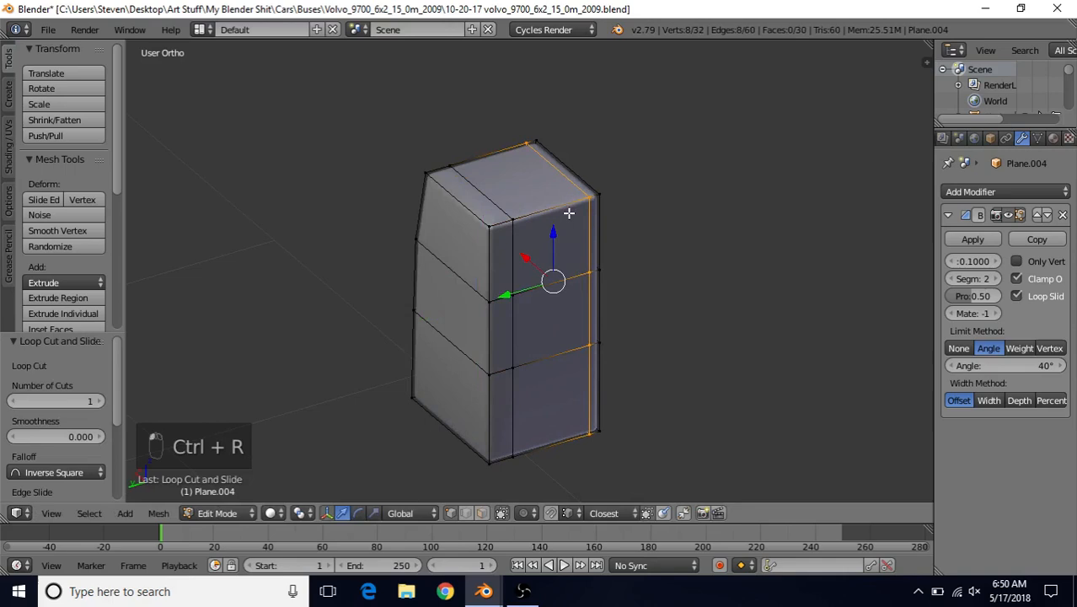
Slide the front loop cut closer to the block's front end by a factor of about 0.193
alt+click(506, 247)
key(g)
key(g)
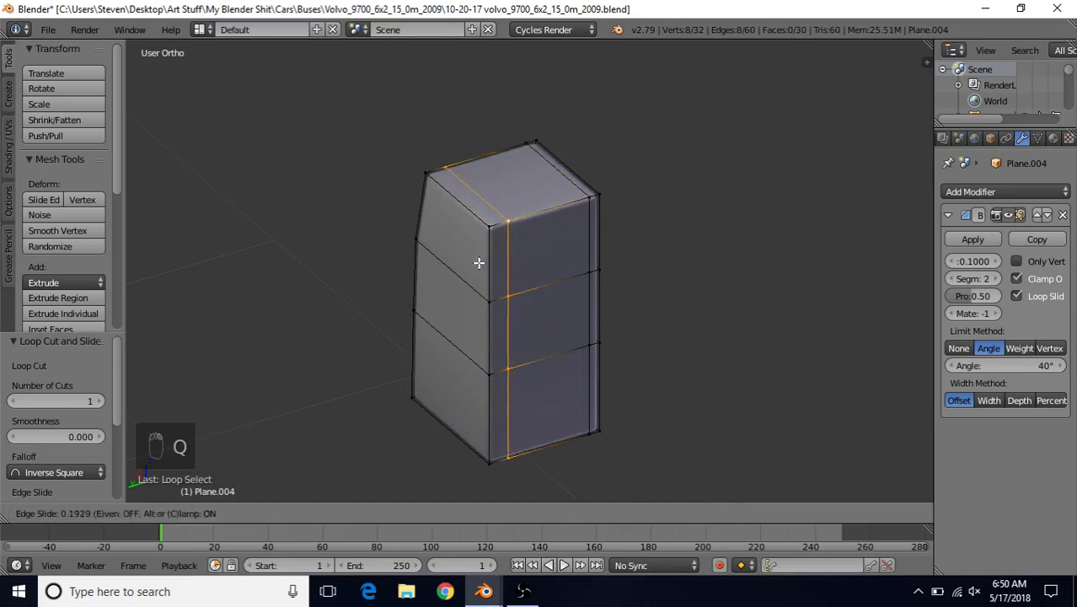
click(478, 262)
Select the three narrow faces at the rear edge of the block's aisle side and extrude them
click(481, 513)
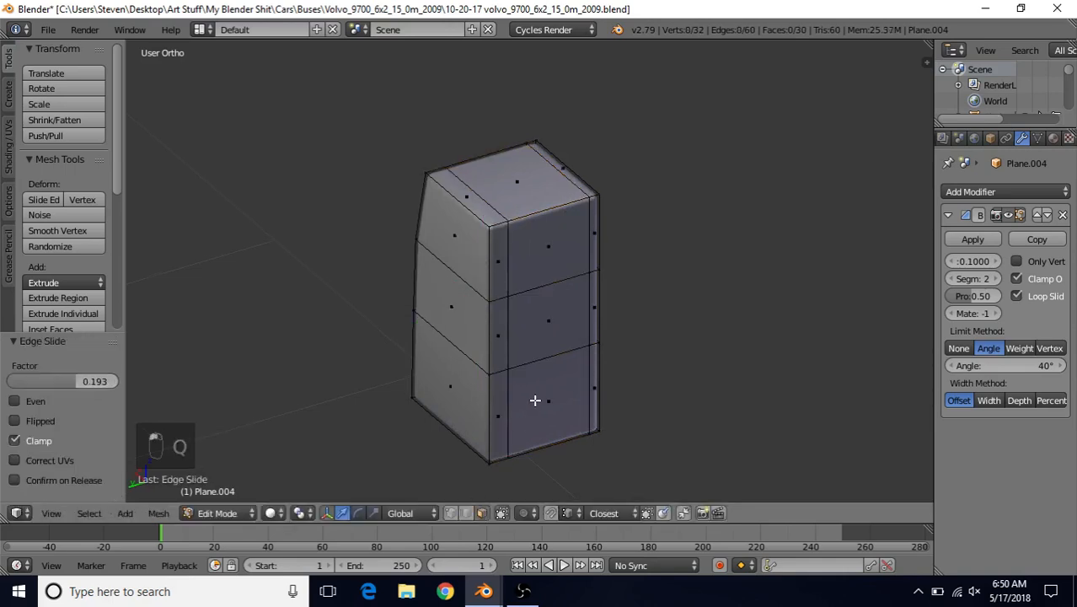
scroll(534, 384, up, 1)
click(603, 217)
shift+click(602, 299)
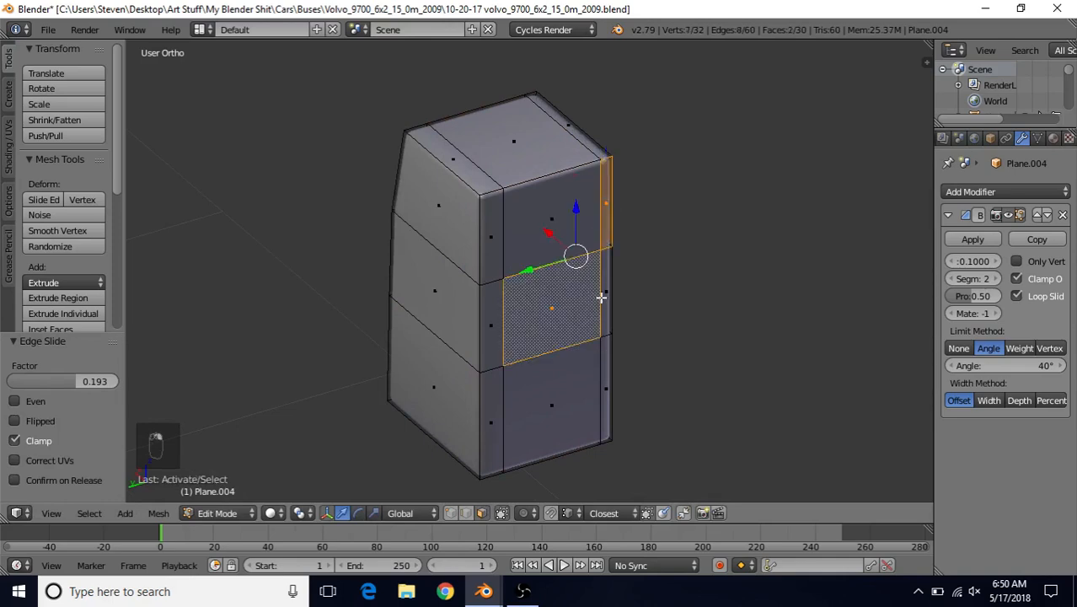
shift+click(609, 368)
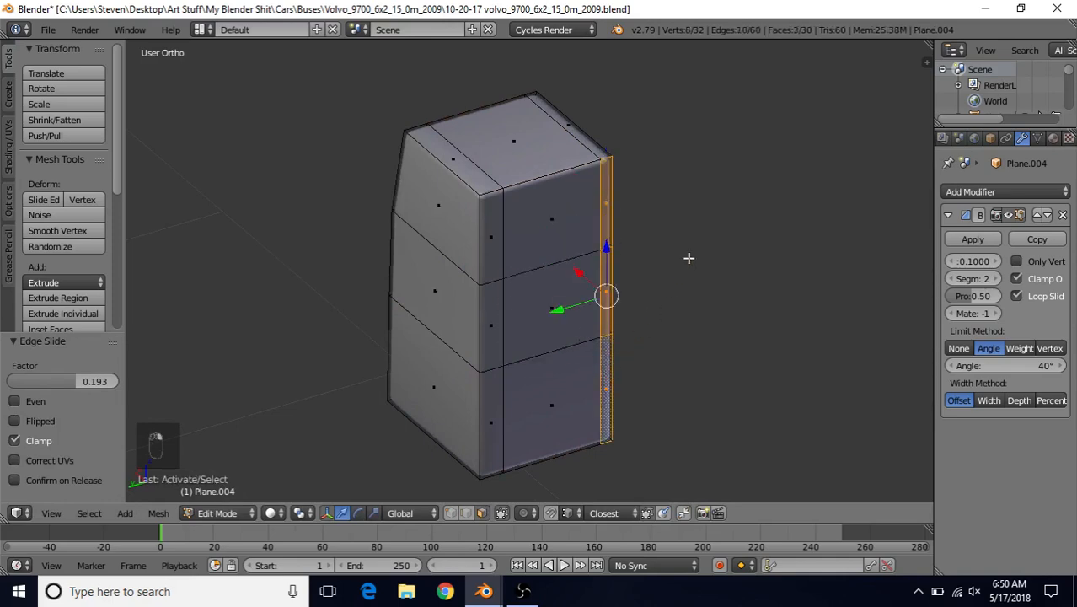
key(e)
click(709, 226)
Move the extruded rear strip about 0.024 along negative X, and bring it back about 0.005 along positive X
key(a)
middle_drag(578, 346, 608, 302)
key(ctrl+z)
drag(518, 266, 526, 267)
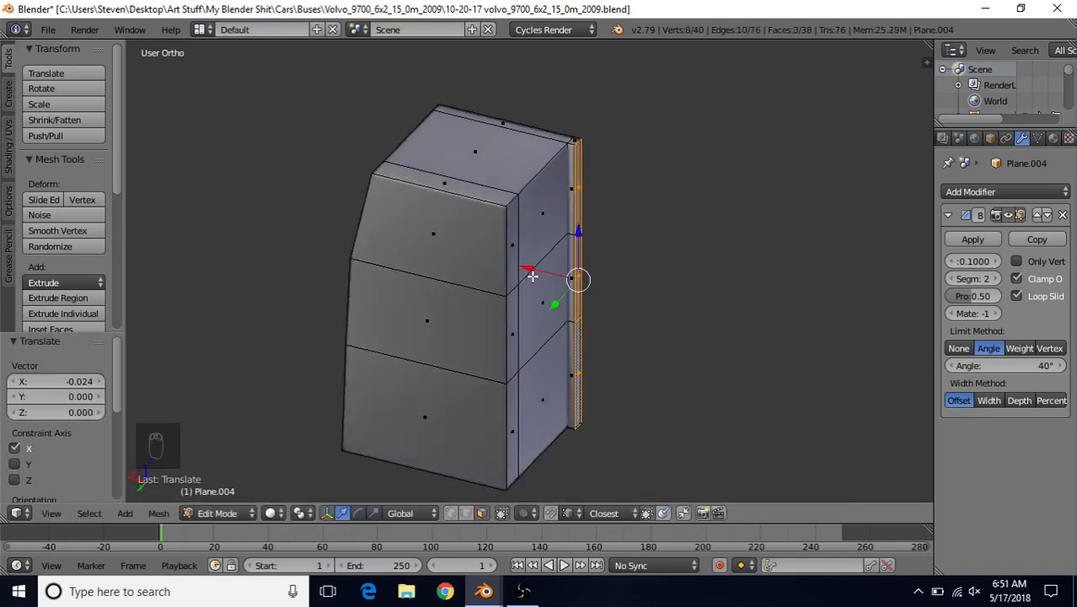
key(Tab)
key(Tab)
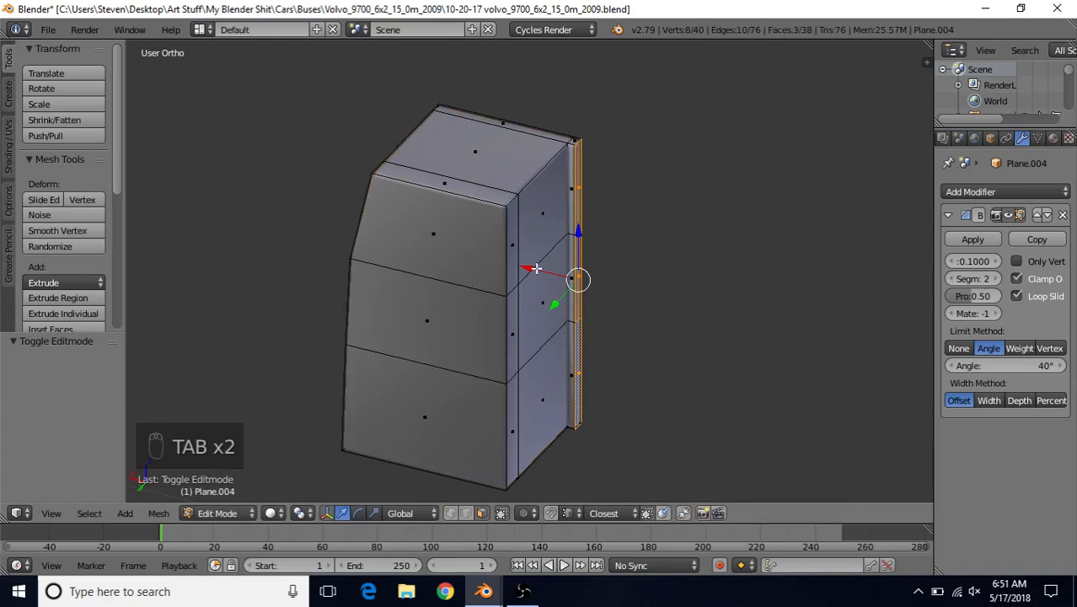
drag(533, 265, 533, 267)
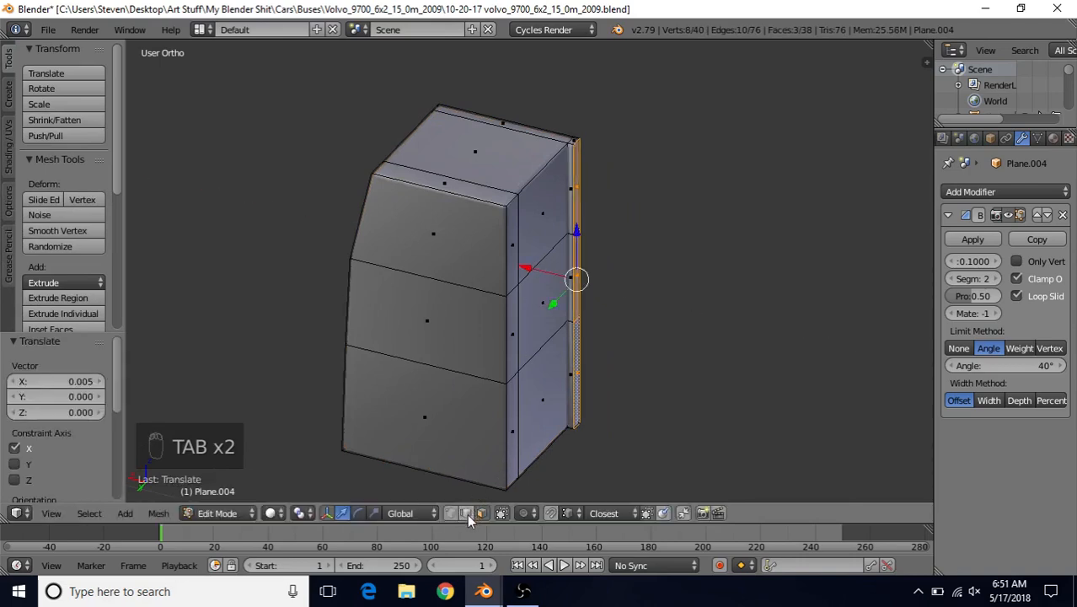
Bevel the three vertical edges at the block's front aisle-side corner by about 0.033 with one segment
right_click(508, 240)
shift+right_click(504, 340)
shift+right_click(508, 446)
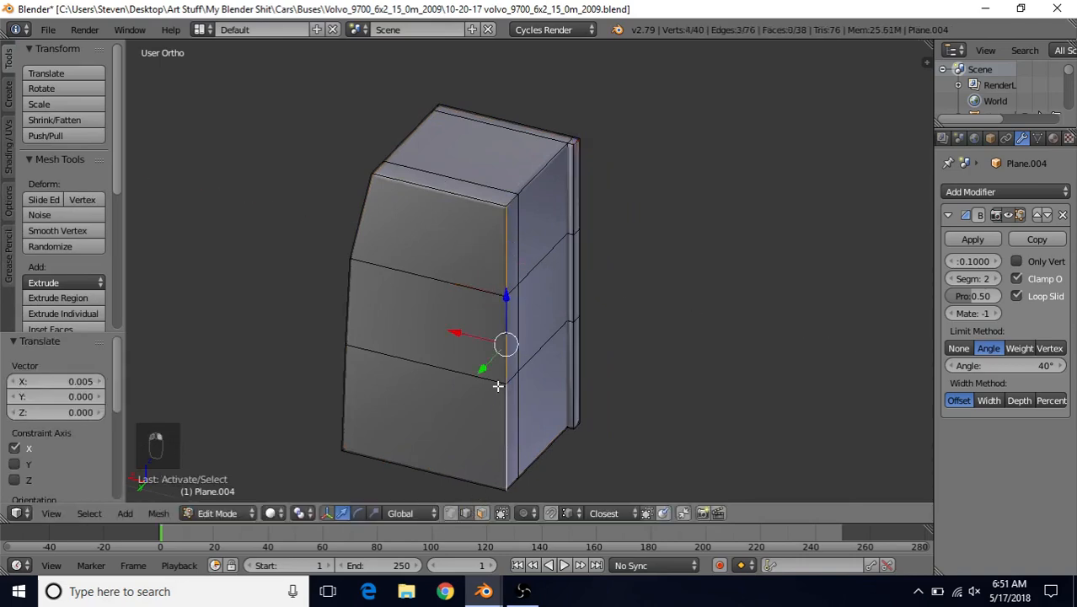
shift+middle_drag(504, 357, 534, 307)
scroll(535, 307, up, 1)
key(ctrl+b)
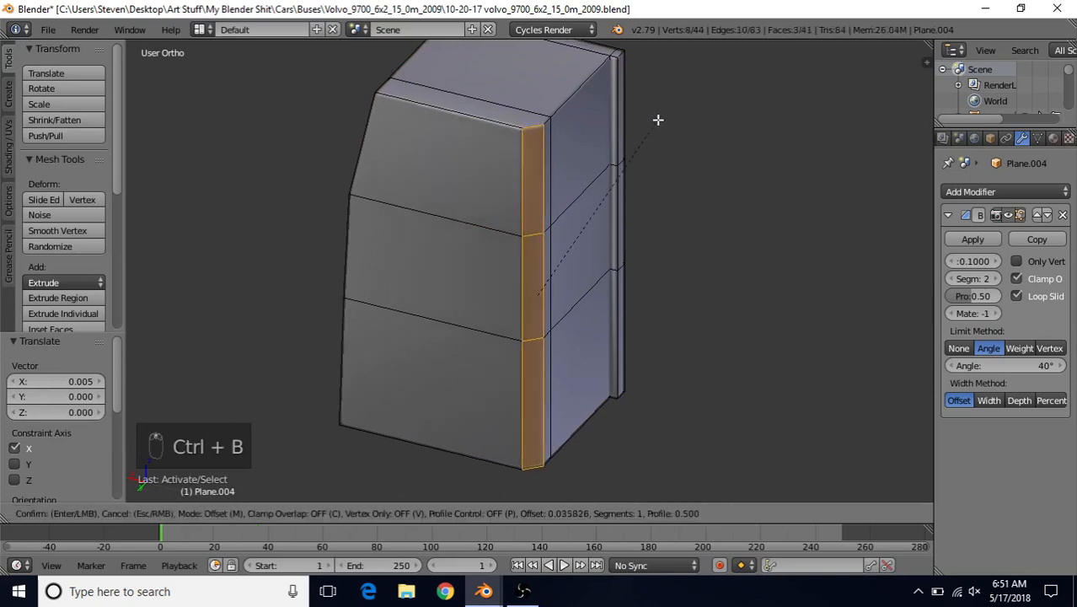
click(657, 122)
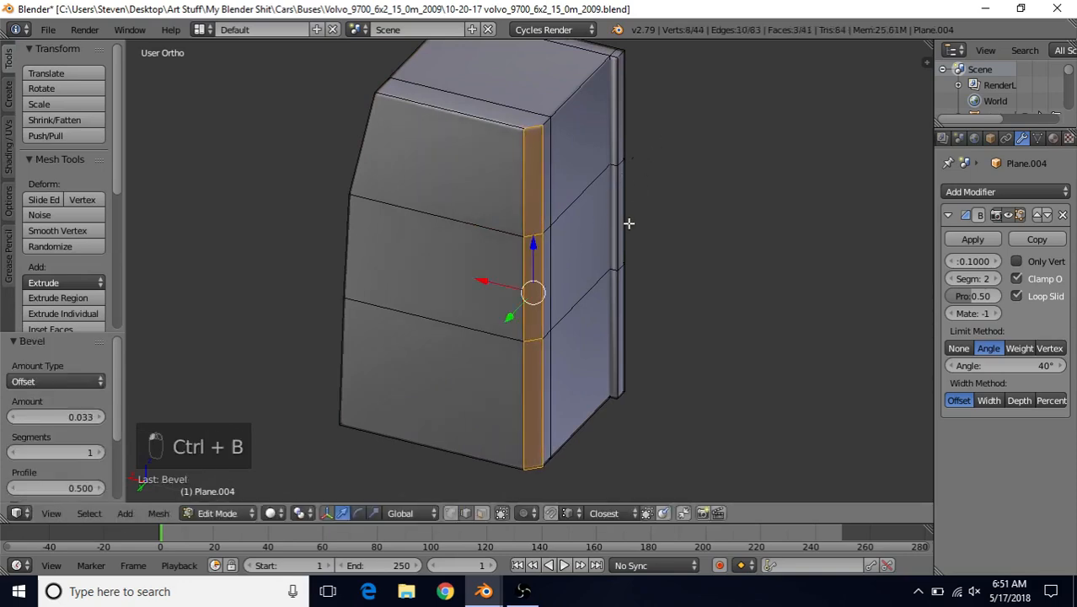
On the block's top face, connect the bevelled corner's front vertex to the adjacent loop-cut vertex
key(Tab)
scroll(570, 326, down, 4)
middle_drag(570, 302, 540, 347)
scroll(531, 285, up, 4)
key(Tab)
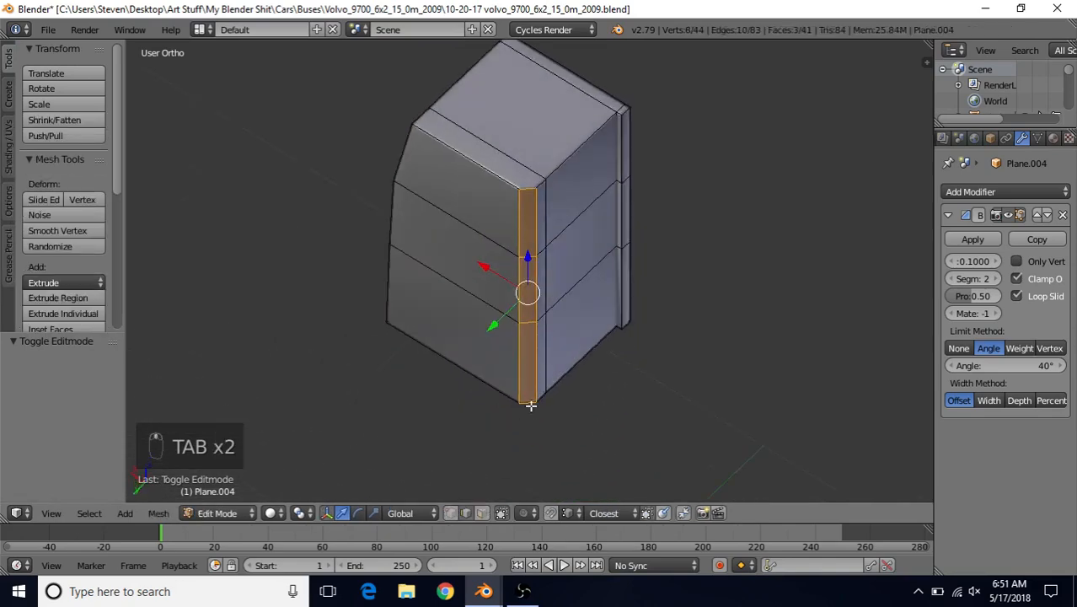
click(452, 513)
right_click(517, 181)
shift+right_click(542, 174)
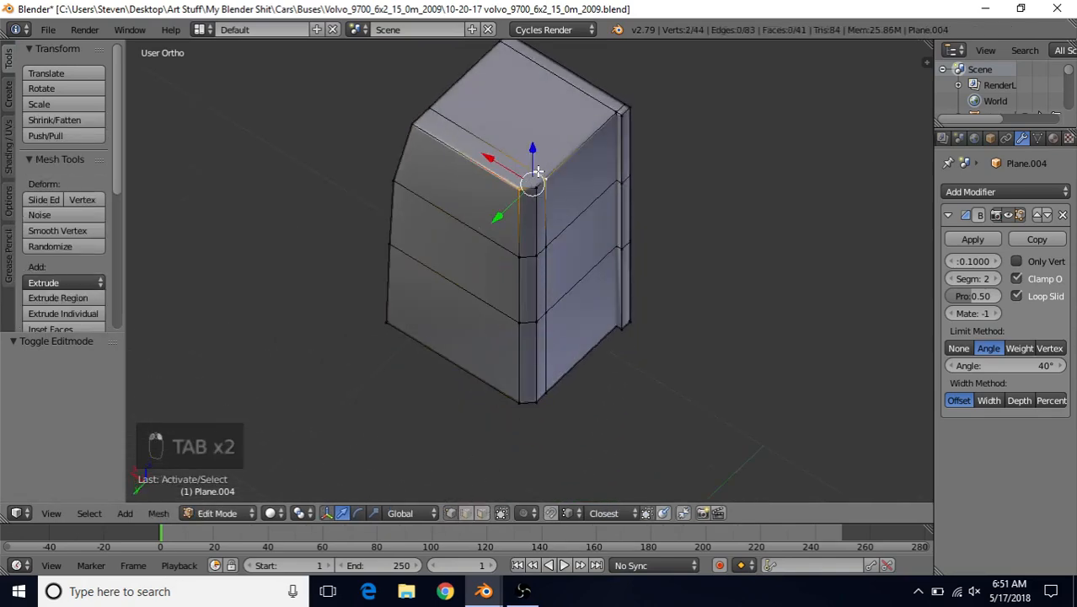
key(j)
On the block's underside, connect the bevelled corner's front vertex to the adjacent loop-cut vertex
middle_drag(505, 315, 524, 109)
middle_drag(509, 349, 517, 295)
scroll(523, 381, up, 3)
right_click(518, 434)
shift+right_click(554, 462)
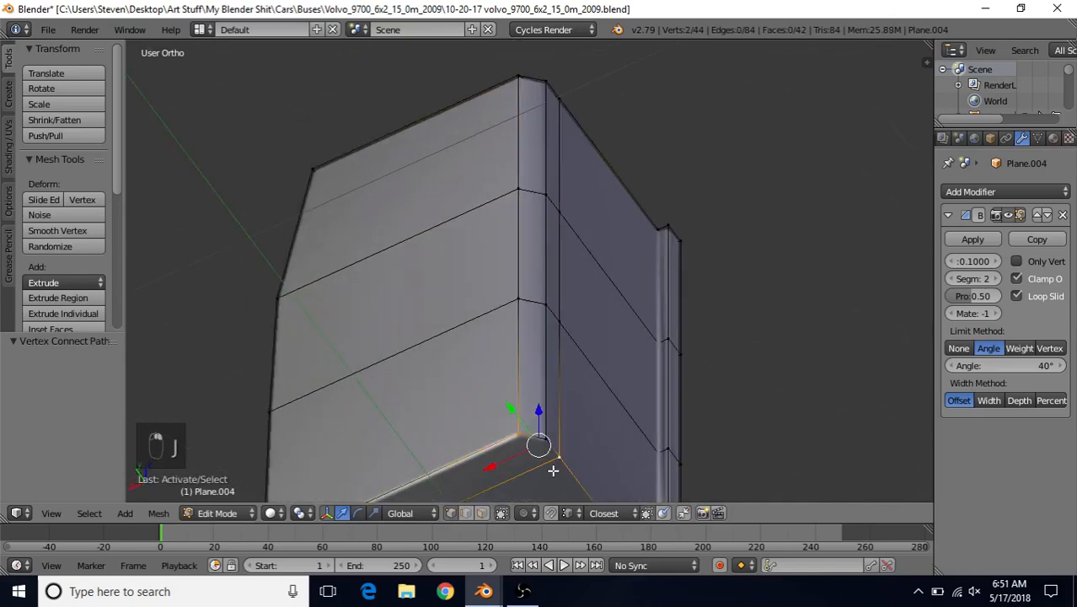
key(j)
scroll(604, 345, down, 3)
middle_drag(604, 345, 594, 308)
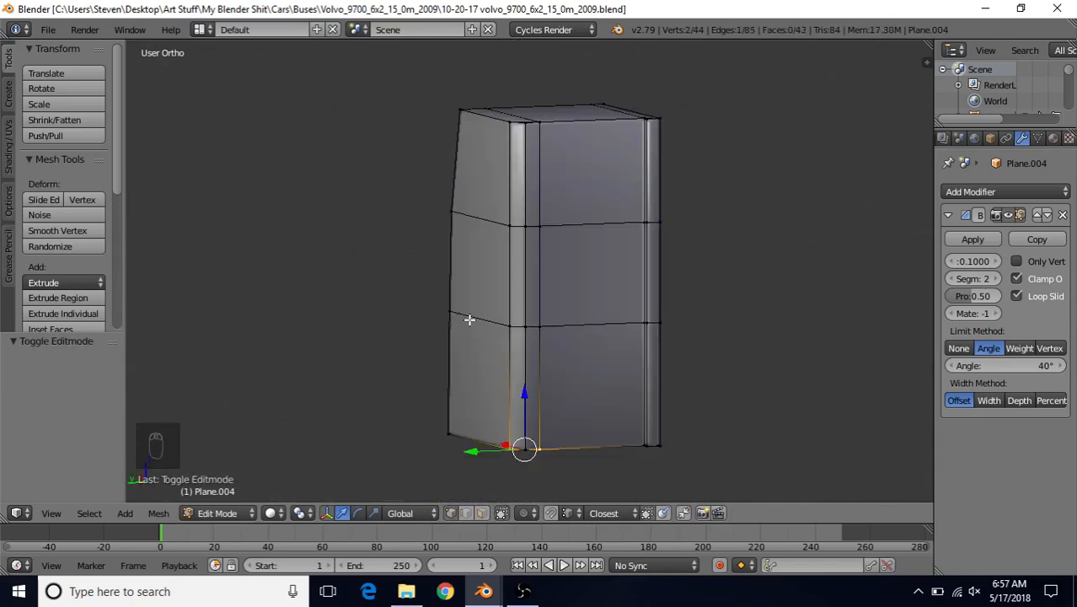
Inset the three stacked central faces on the block's negative X side together by about 0.0068, with boundary on and zero depth
click(481, 513)
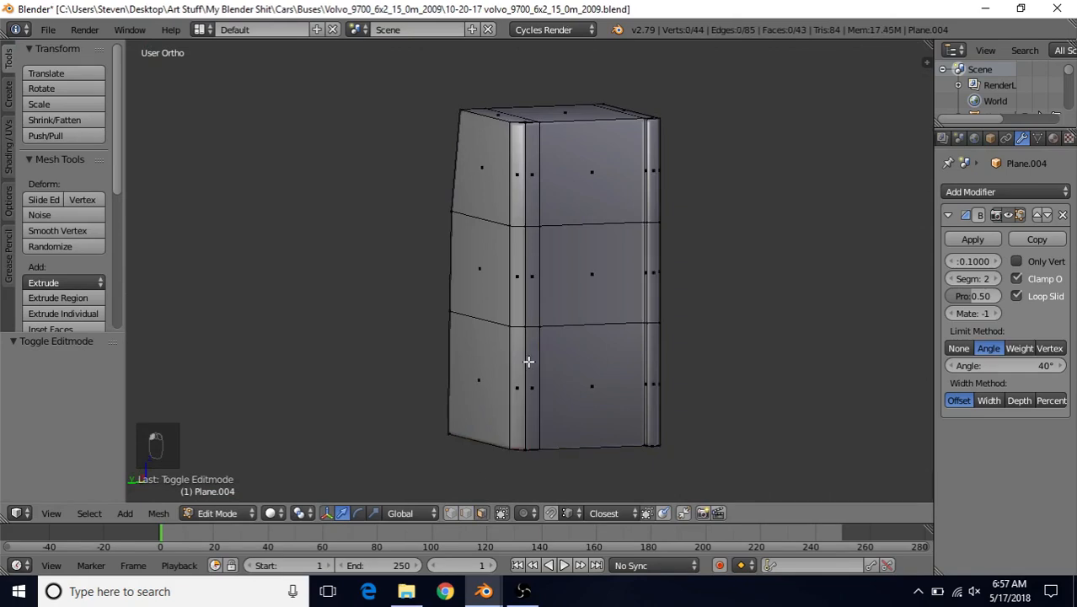
right_click(593, 185)
shift+right_click(593, 263)
shift+right_click(590, 371)
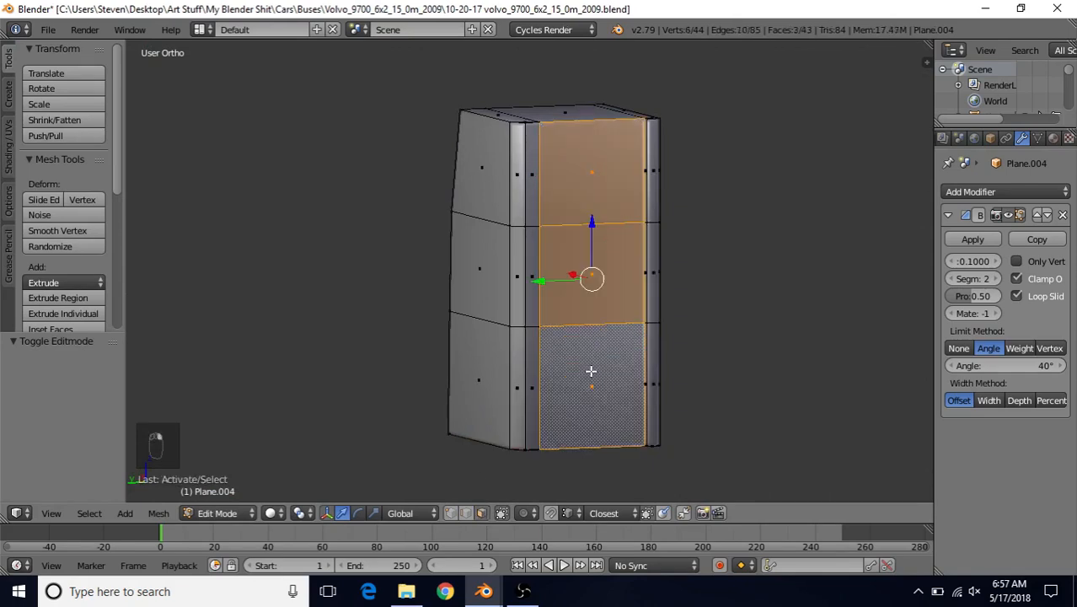
scroll(590, 362, up, 2)
key(i)
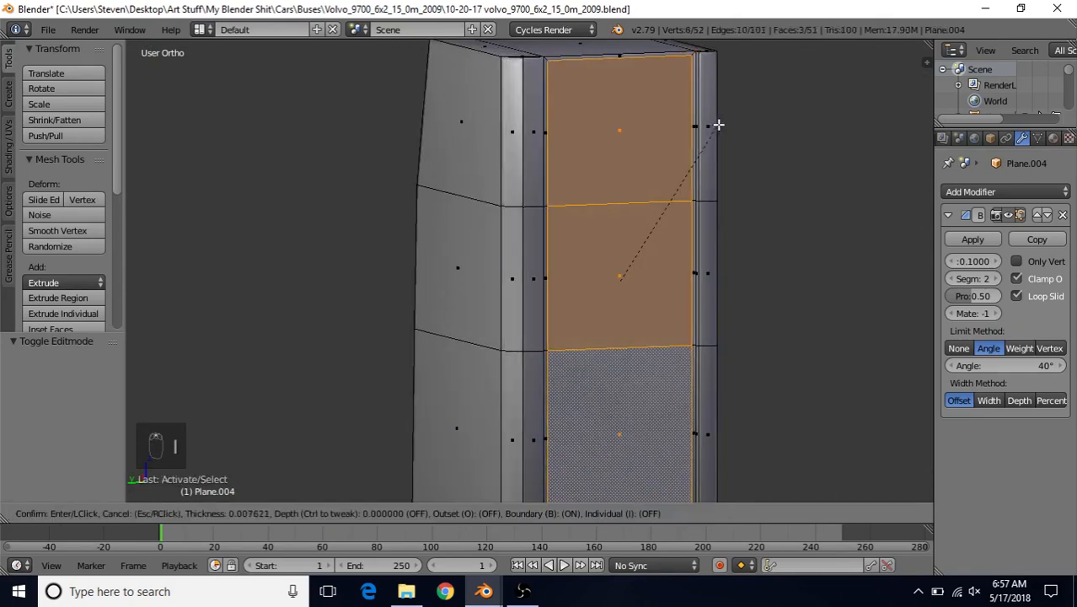
click(718, 125)
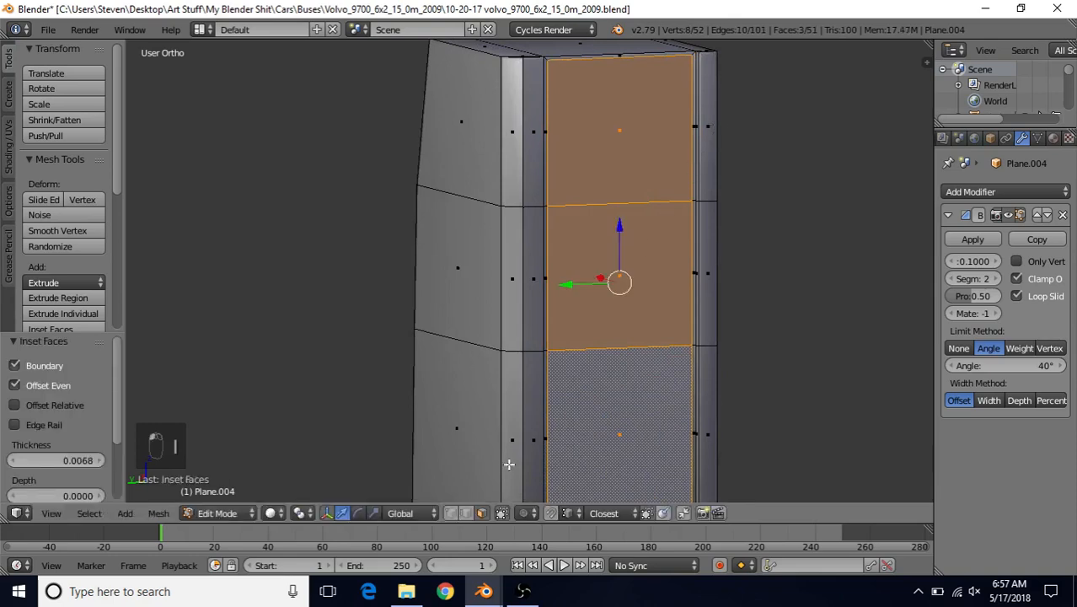
Knife an angle-constrained vertical cut from the inset's lower corner nearest the bevelled corner down to the block's bottom edge
middle_drag(510, 361, 496, 357)
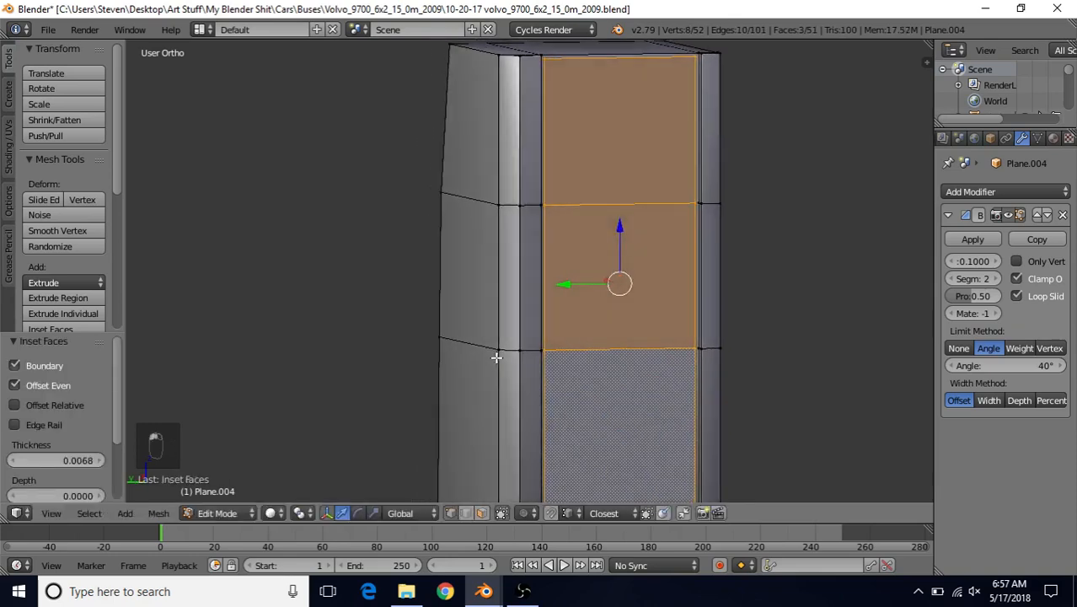
key(ctrl+KP_3)
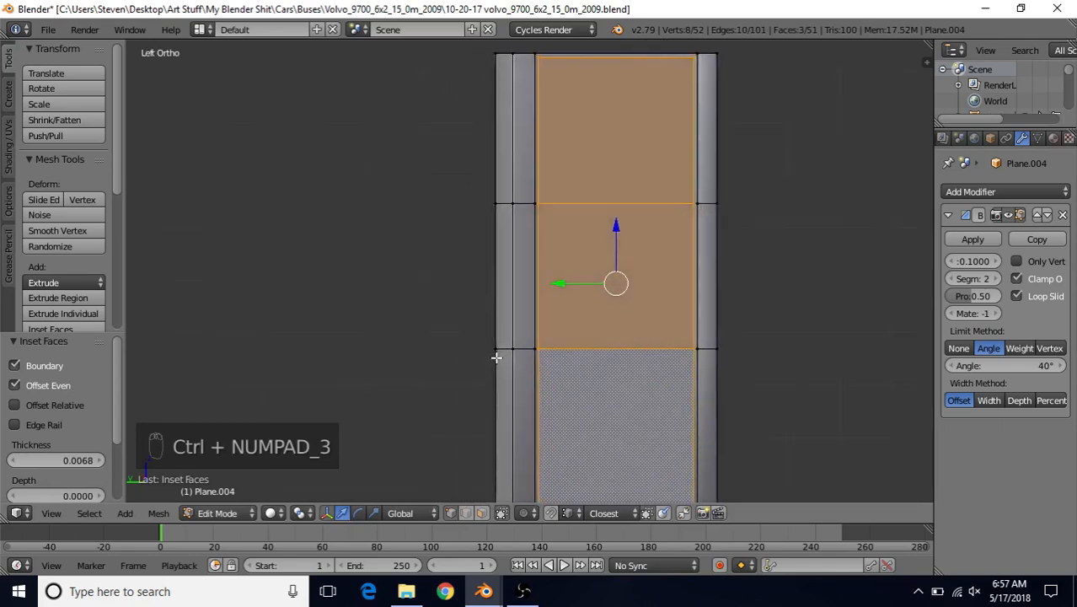
shift+middle_drag(490, 353, 488, 199)
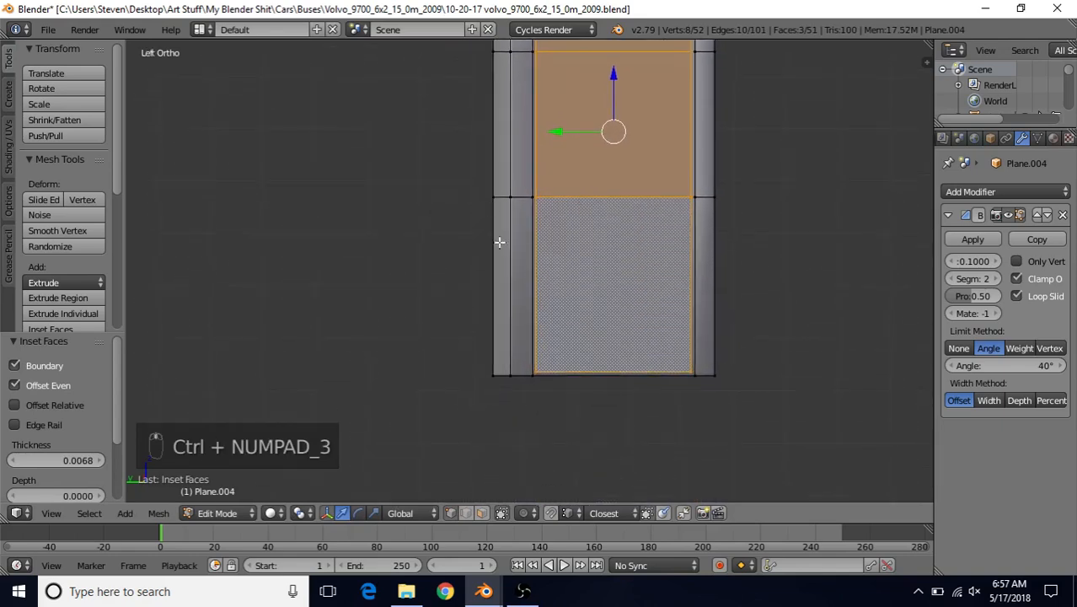
scroll(499, 241, up, 4)
shift+middle_drag(615, 362, 582, 203)
scroll(569, 254, up, 3)
shift+middle_drag(562, 289, 561, 233)
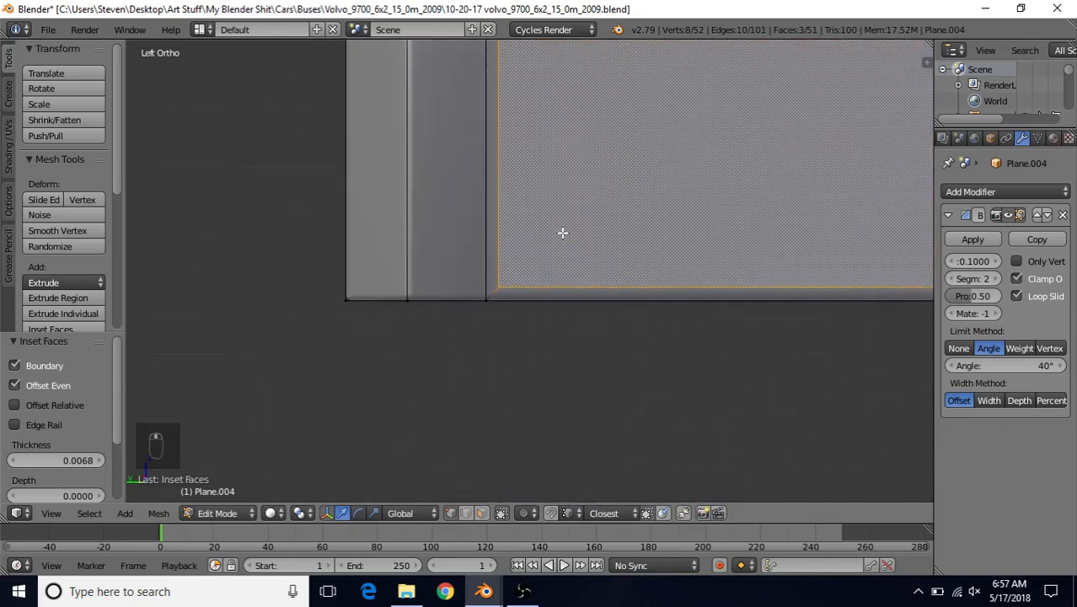
scroll(562, 234, up, 2)
key(k)
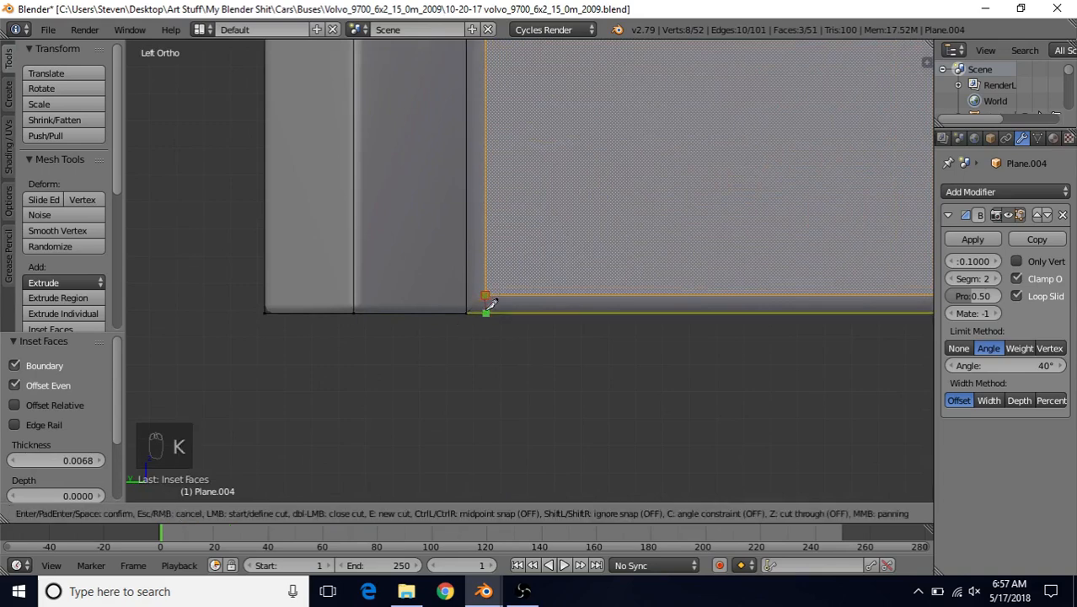
key(c)
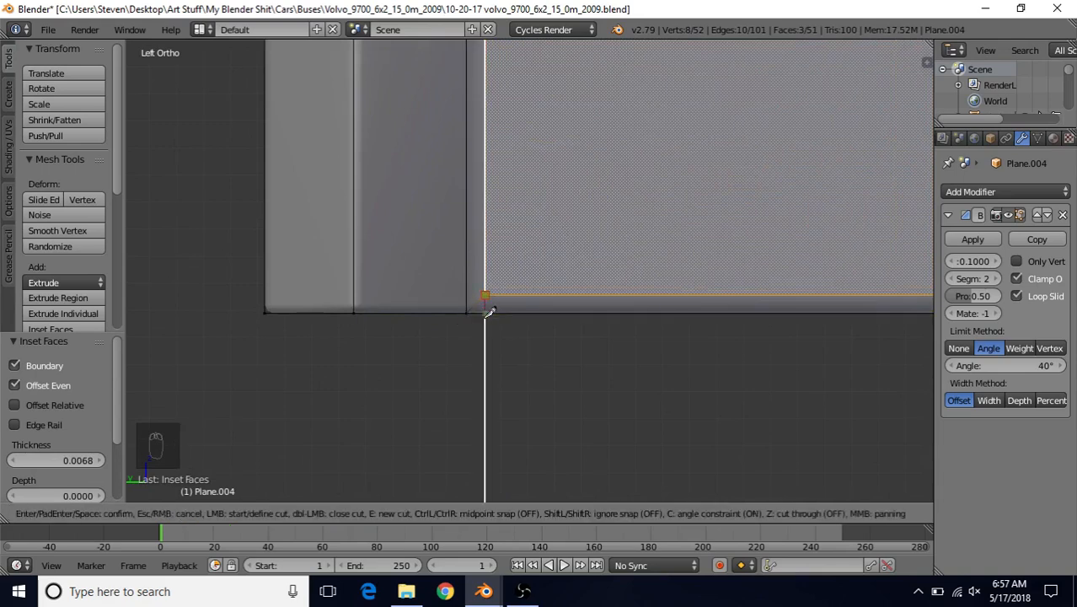
click(486, 311)
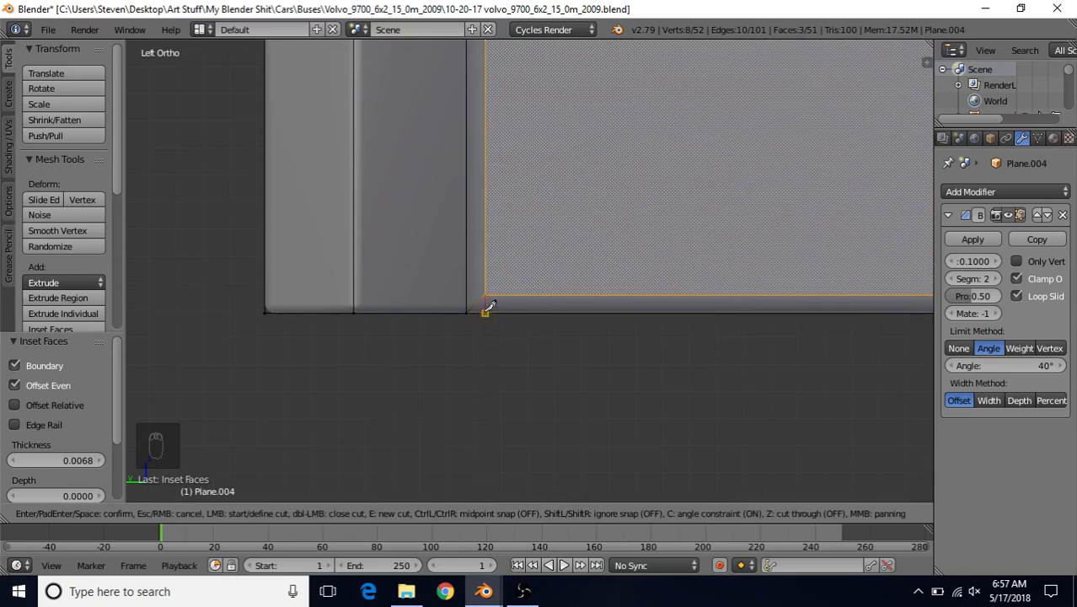
key(Return)
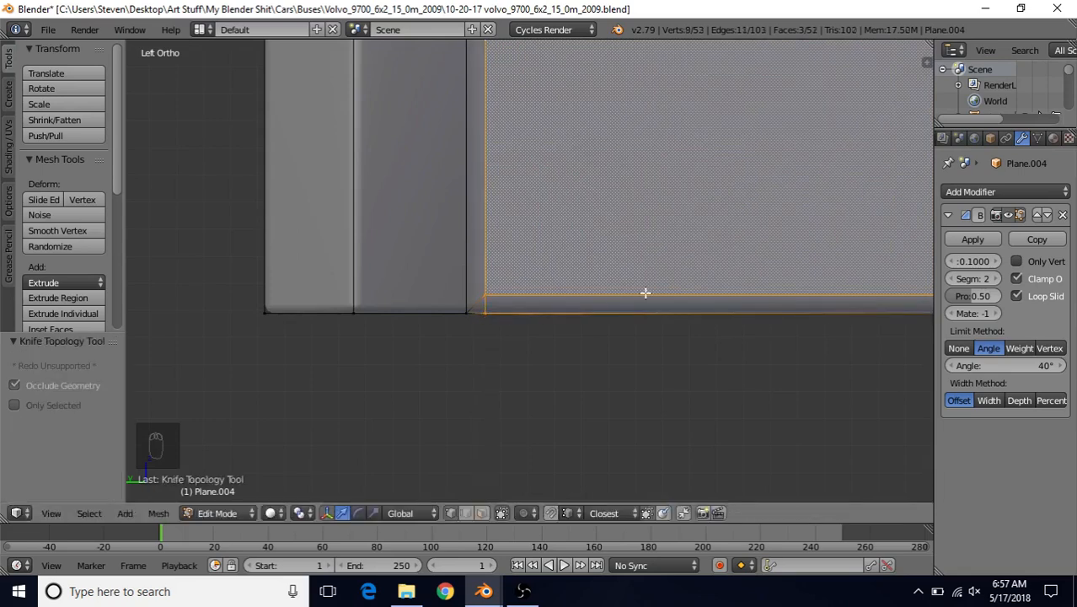
Knife a matching angle-constrained vertical cut from the inset's opposite lower corner down to the block's bottom edge
shift+middle_drag(645, 292, 190, 288)
shift+middle_drag(616, 277, 401, 270)
scroll(540, 296, up, 1)
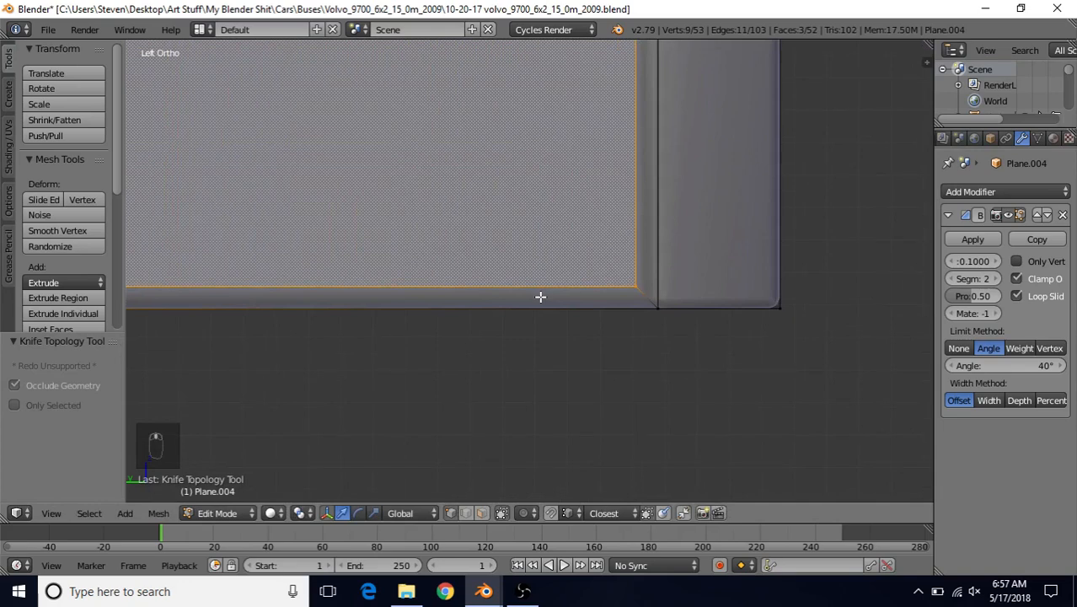
key(k)
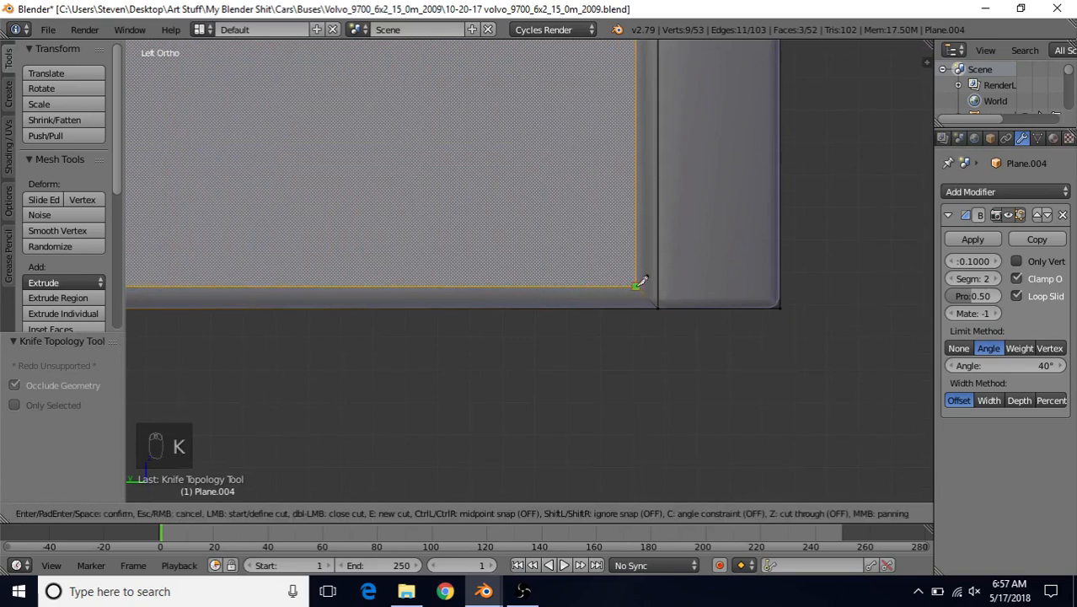
click(642, 281)
key(c)
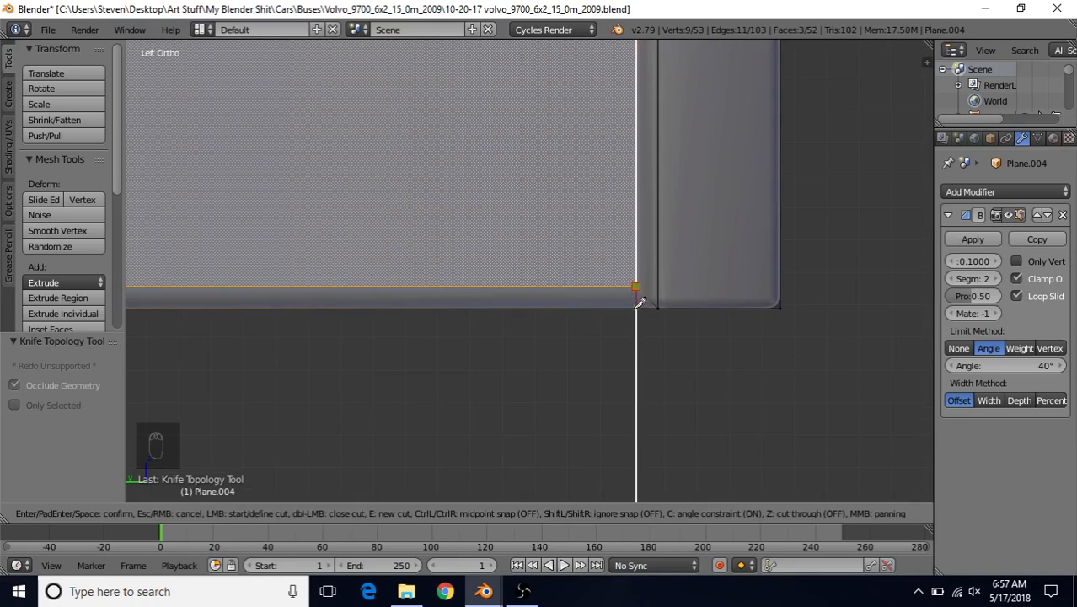
click(640, 301)
key(Return)
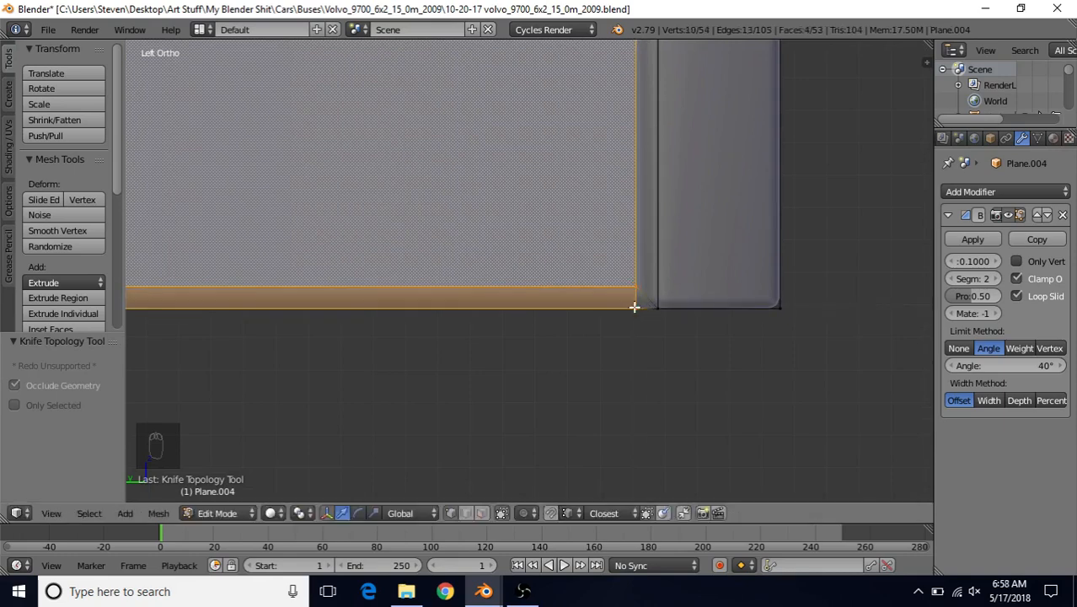
Merge each lower inset corner vertex into the knife-cut vertex directly below it on the bottom edge, using At Last
right_click(632, 285)
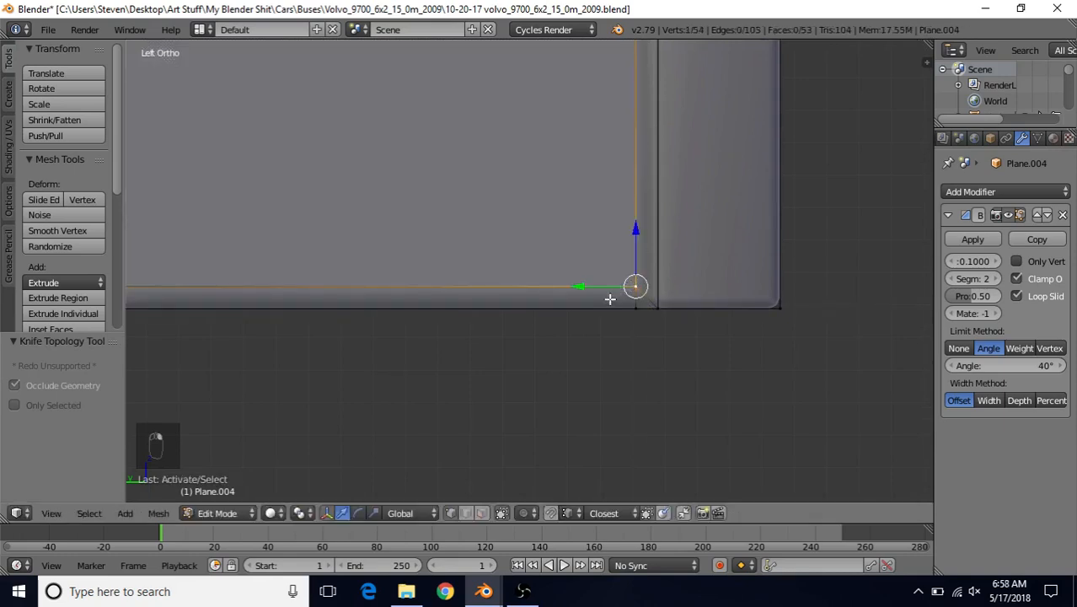
shift+right_click(630, 309)
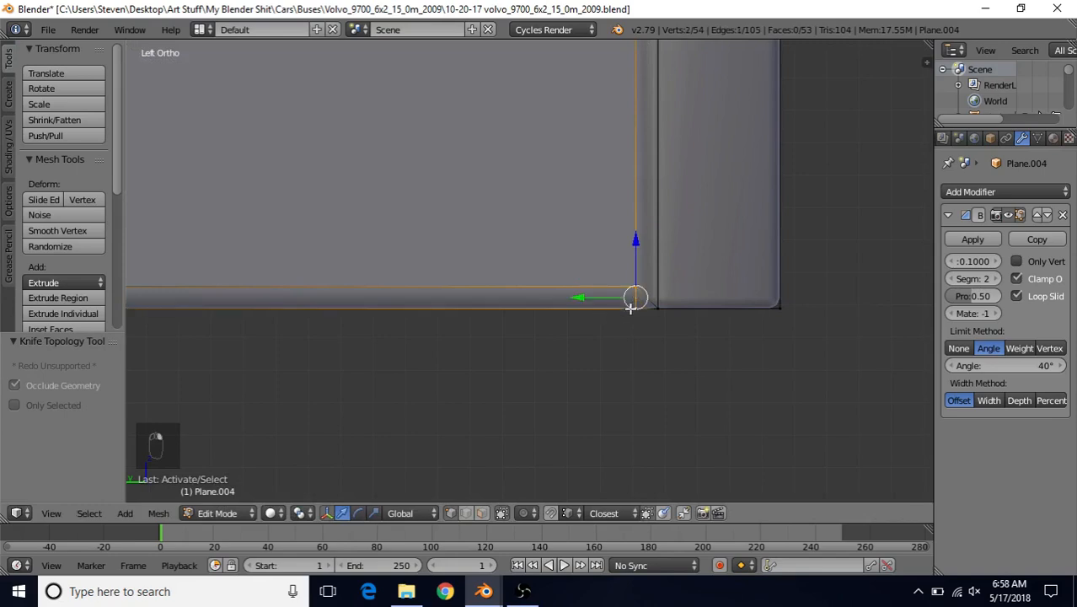
key(alt+m)
click(631, 312)
scroll(455, 310, down, 3)
shift+middle_drag(321, 232, 783, 216)
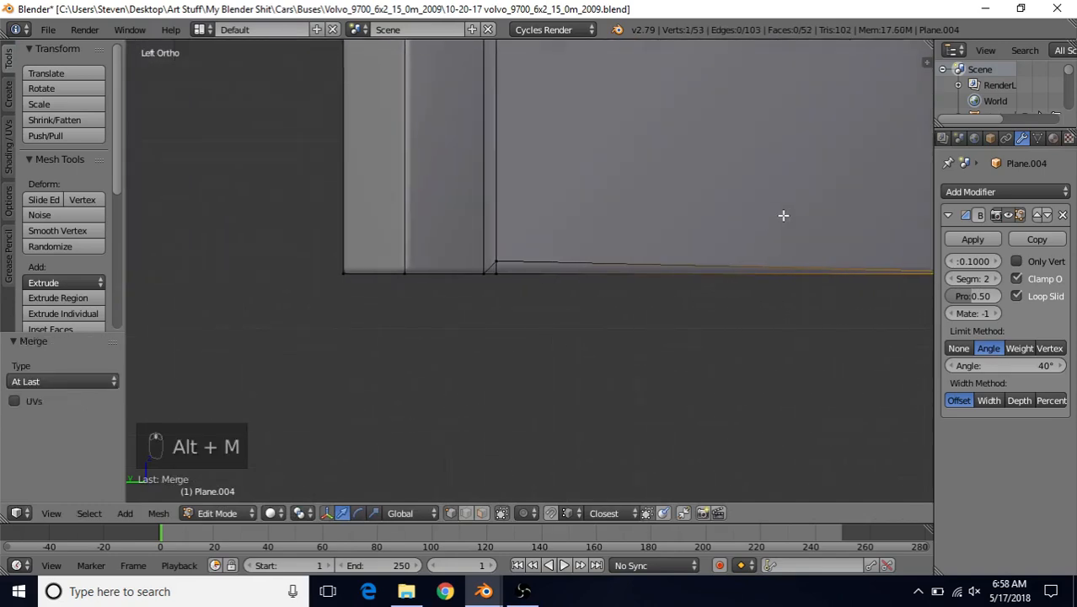
scroll(783, 215, up, 3)
shift+right_click(472, 266)
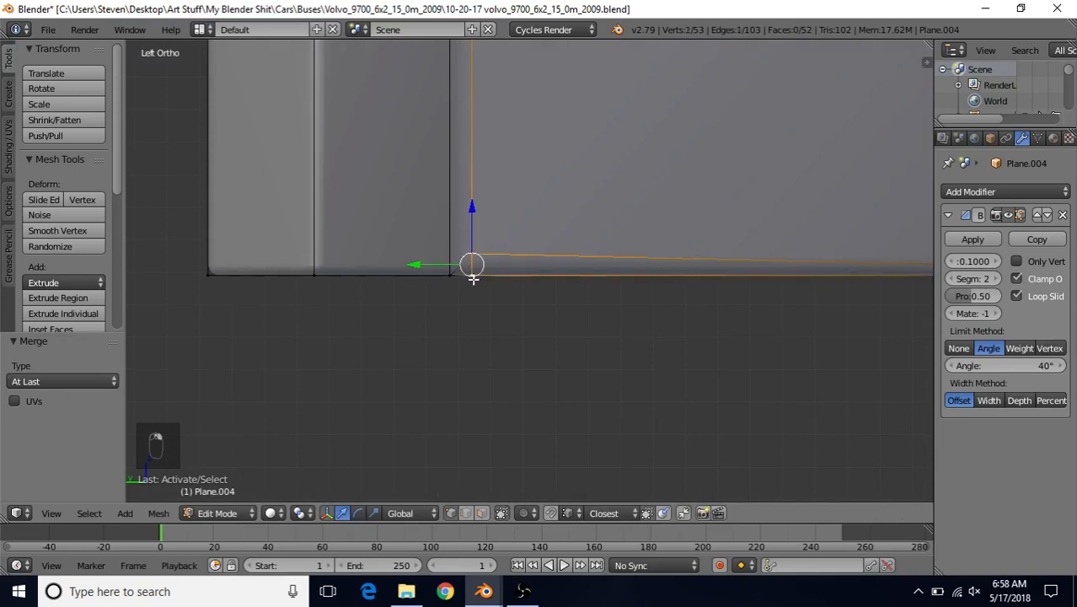
key(alt+m)
click(472, 279)
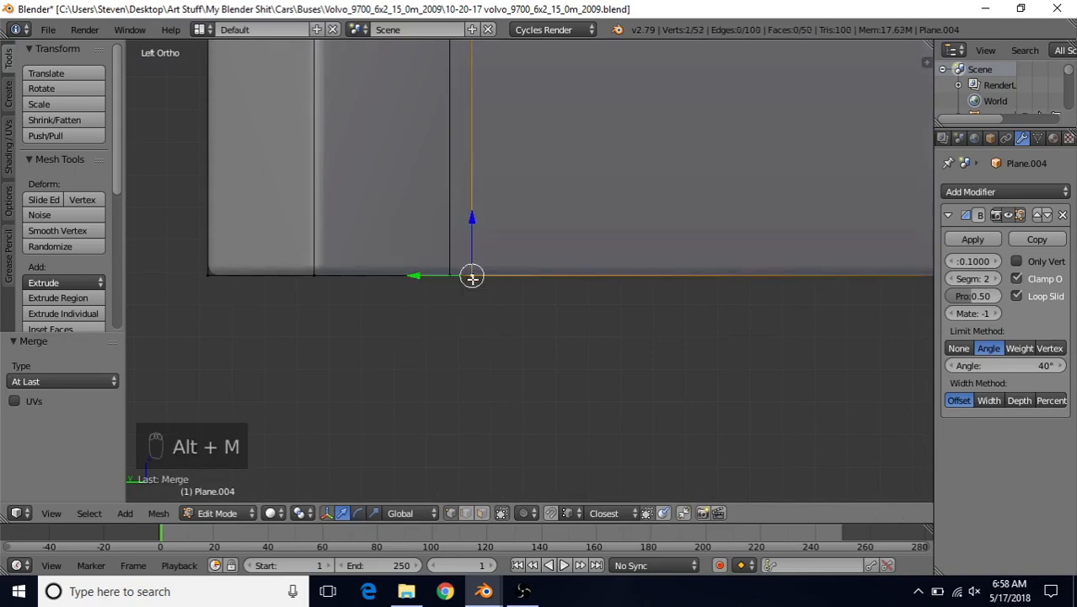
Add a single loop cut through the narrow border strip around the inset panel
scroll(484, 242, down, 2)
shift+middle_drag(483, 242, 481, 378)
scroll(484, 300, down, 4)
shift+middle_drag(512, 161, 521, 431)
scroll(517, 343, up, 2)
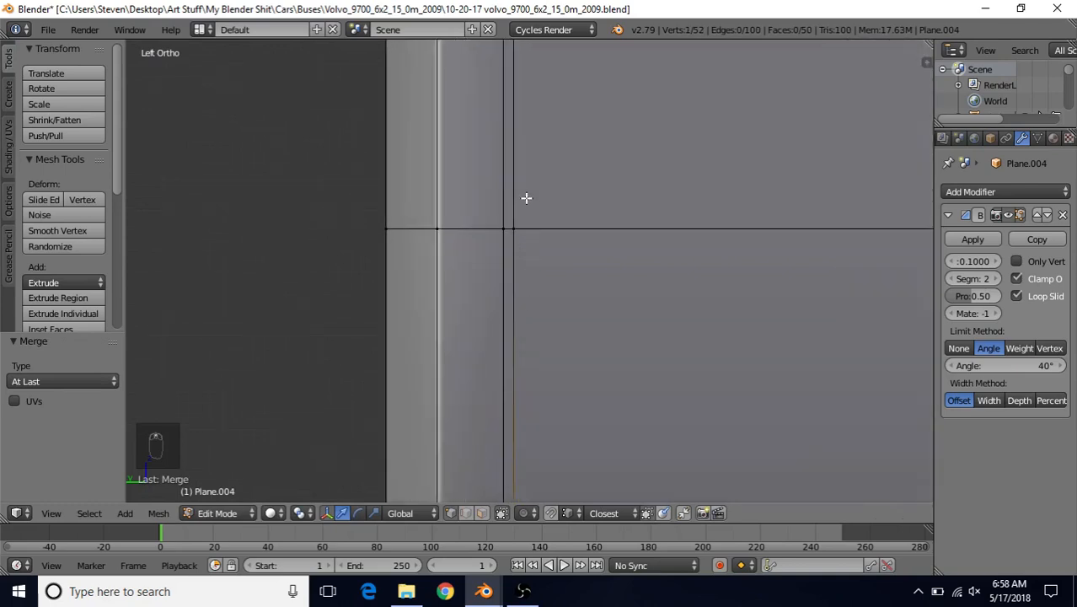
key(ctrl+r)
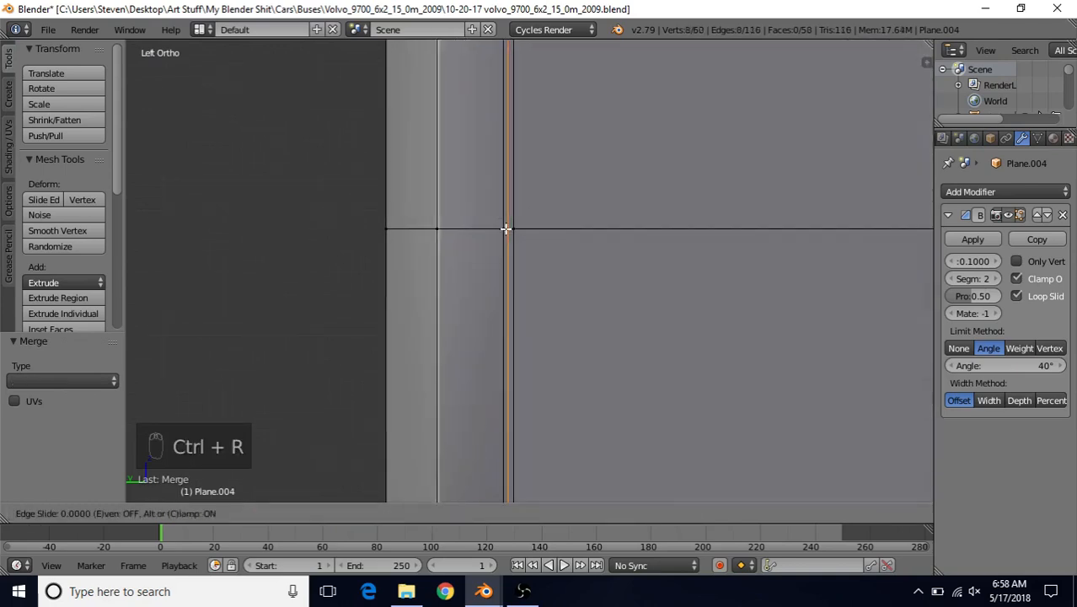
click(505, 228)
scroll(513, 211, down, 3)
scroll(528, 90, down, 3)
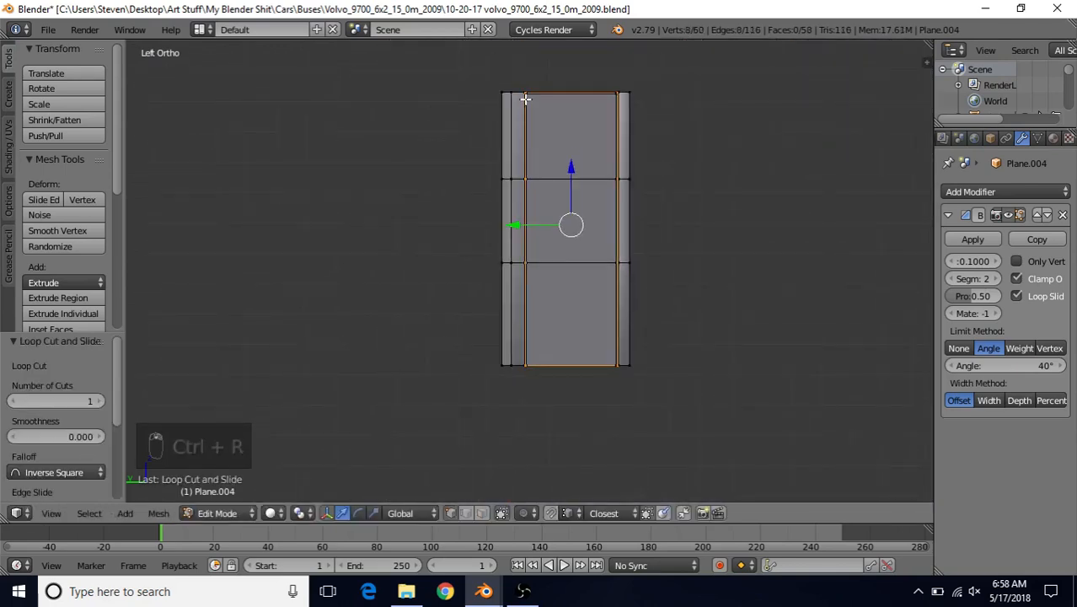
Move the new border edge loop about 0.002 along positive X
shift+middle_drag(544, 329, 584, 236)
middle_drag(576, 273, 660, 320)
shift+middle_drag(657, 226, 678, 354)
scroll(678, 354, up, 5)
middle_drag(746, 264, 626, 281)
drag(563, 232, 561, 231)
scroll(572, 269, down, 5)
On the block's underside, connect the panel's corner vertex nearest the bevelled corner to the loop vertex on the far edge
middle_drag(584, 303, 588, 249)
shift+middle_drag(581, 311, 595, 97)
scroll(552, 257, up, 4)
middle_drag(518, 251, 581, 171)
right_click(600, 74)
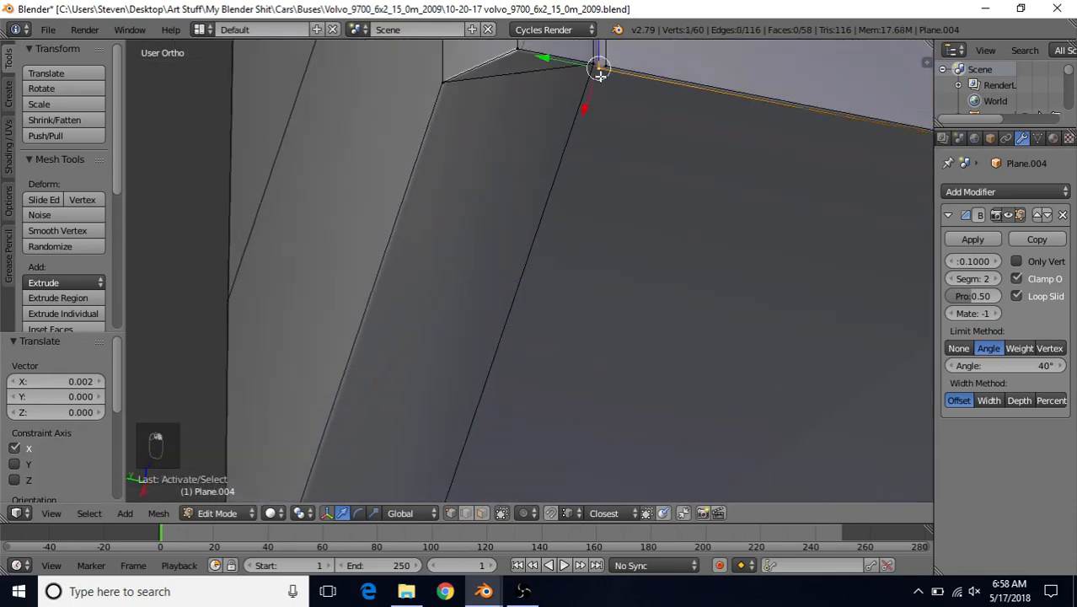
middle_drag(612, 217, 564, 169)
shift+right_click(449, 368)
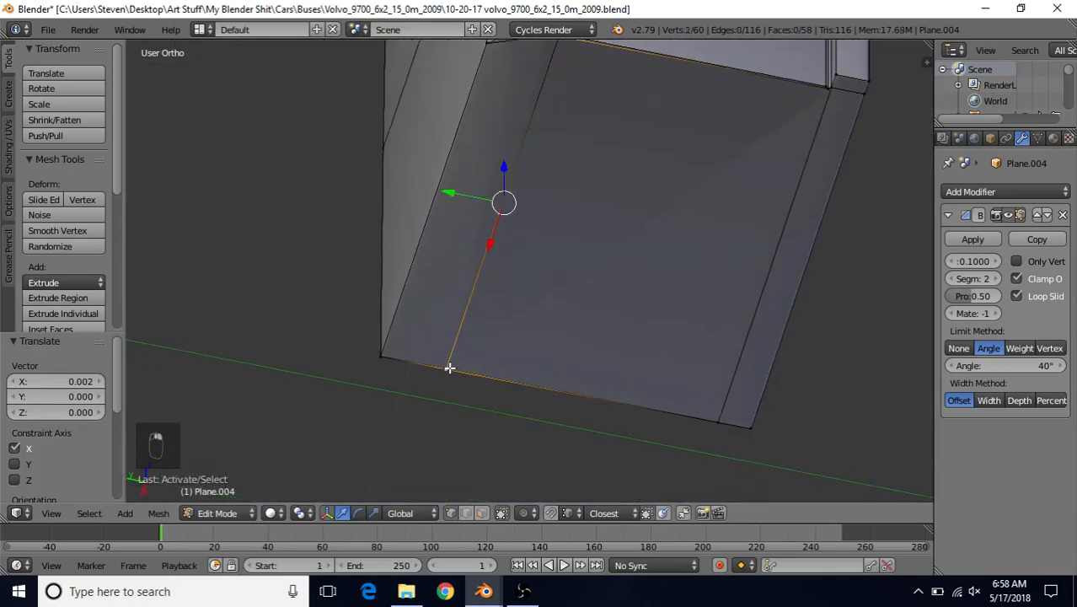
key(j)
On the underside's other side, connect the panel's opposite corner vertex to the matching loop vertex on the far edge
middle_drag(580, 322, 496, 120)
scroll(435, 303, up, 3)
right_click(491, 145)
scroll(426, 332, down, 3)
shift+right_click(417, 470)
key(j)
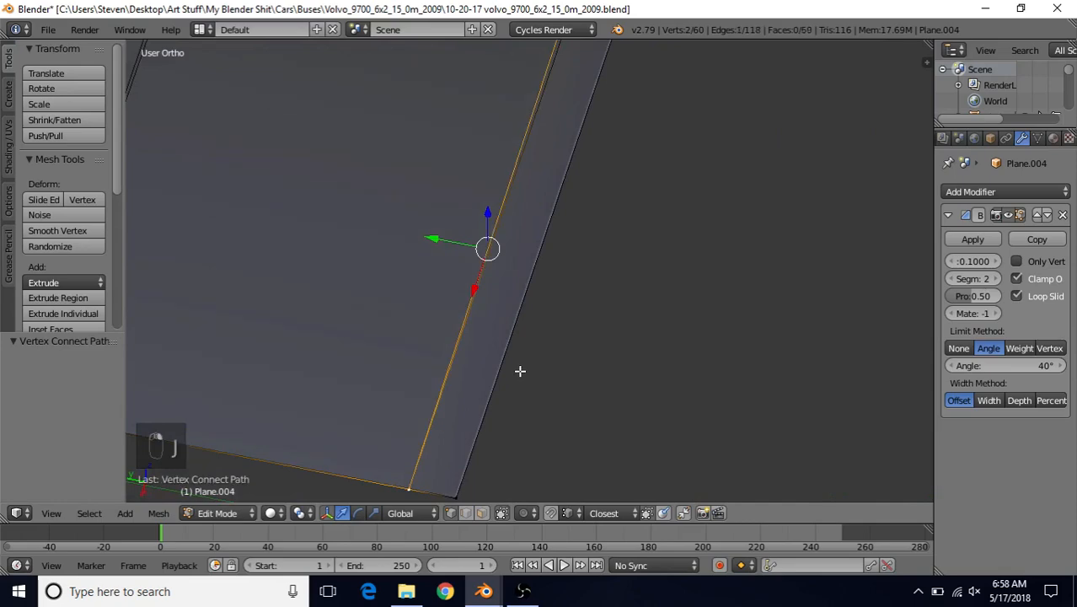
Split the three stacked inset panel faces on the block's negative X side from the surrounding mesh
scroll(529, 269, down, 4)
scroll(459, 274, down, 2)
shift+middle_drag(454, 176, 485, 324)
middle_drag(527, 186, 563, 203)
key(Tab)
scroll(577, 217, up, 3)
key(Tab)
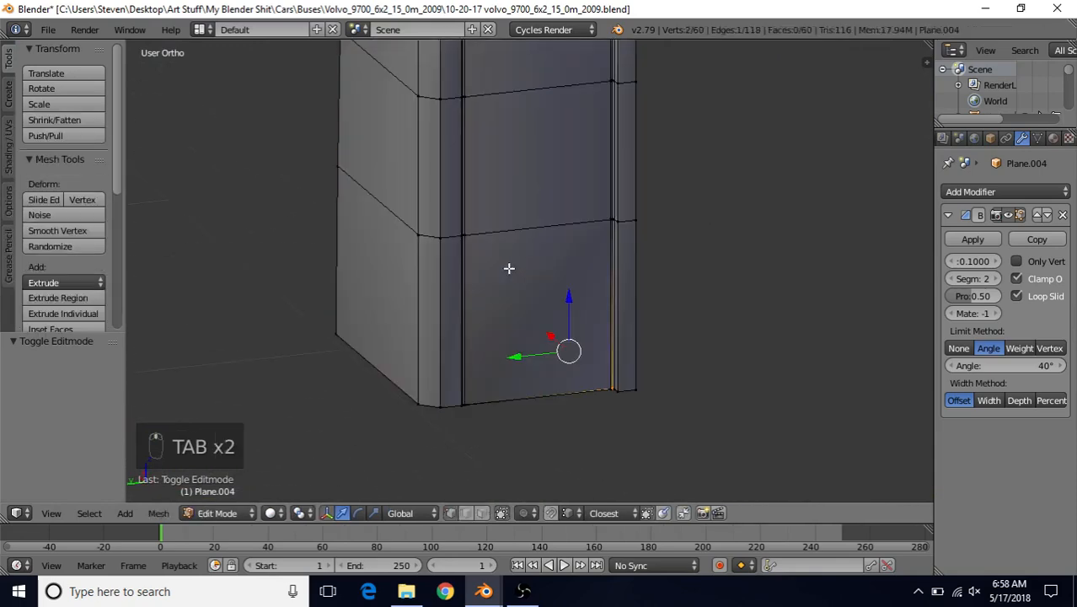
right_click(517, 309)
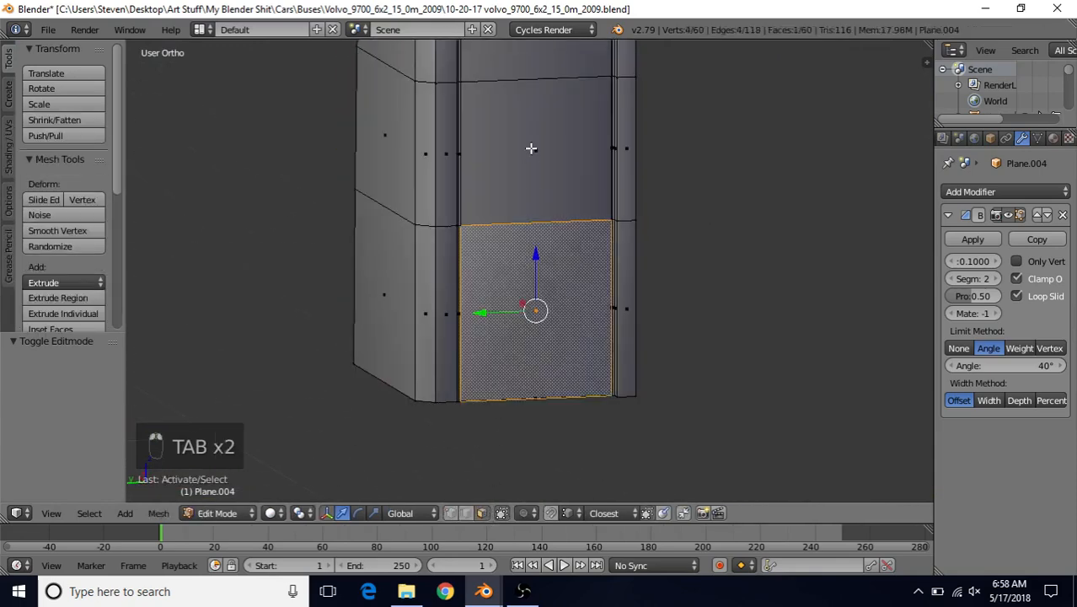
shift+right_click(531, 149)
shift+right_click(523, 76)
shift+scroll(518, 154, down, 2)
shift+middle_drag(518, 156, 521, 296)
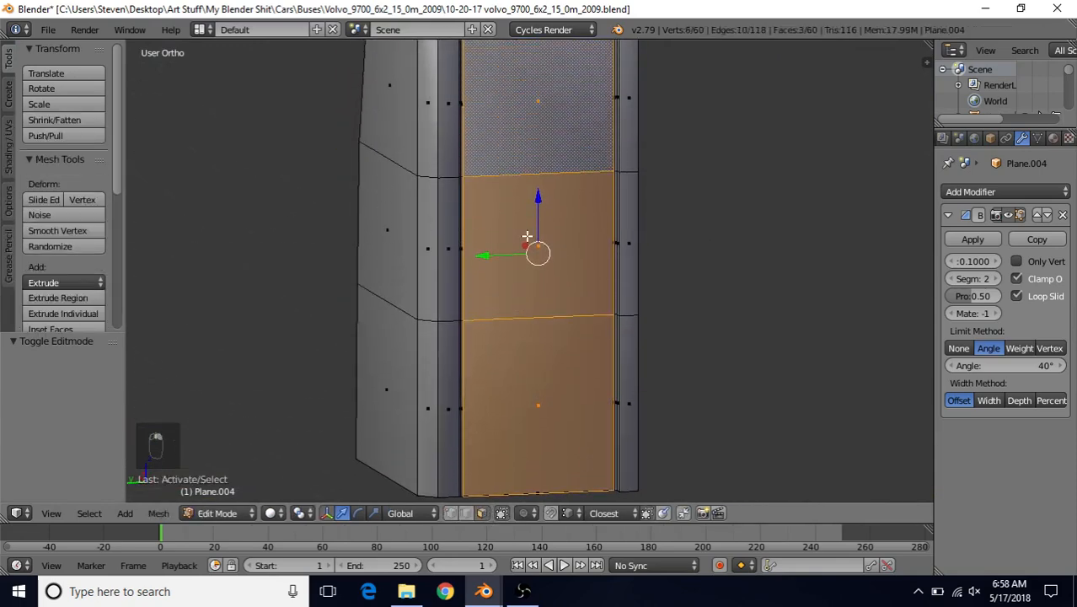
key(y)
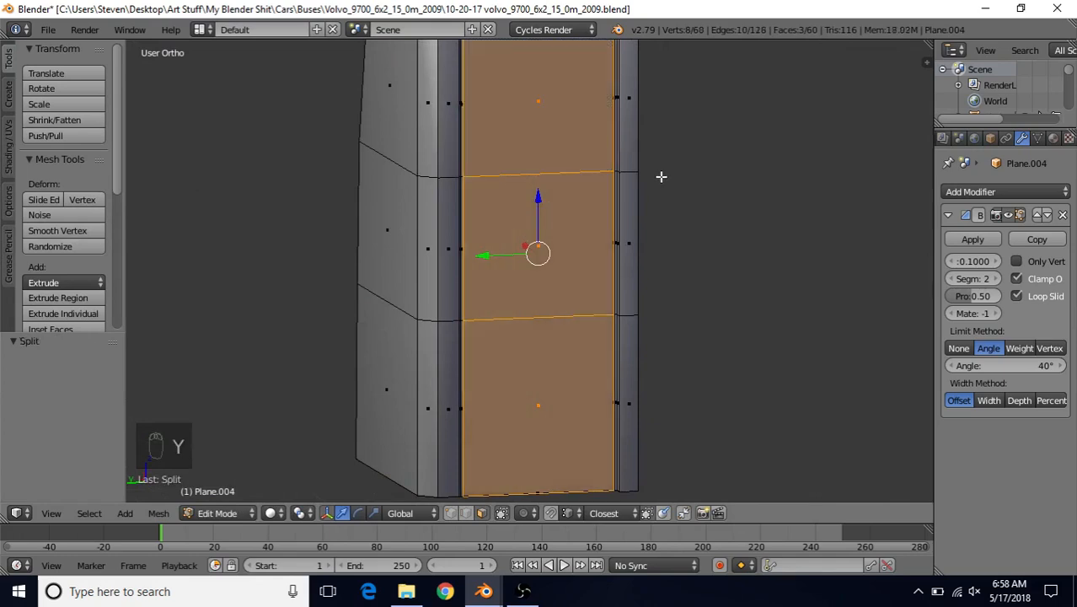
Extrude the three split panel faces in place with zero offset
shift+middle_drag(660, 177, 478, 250)
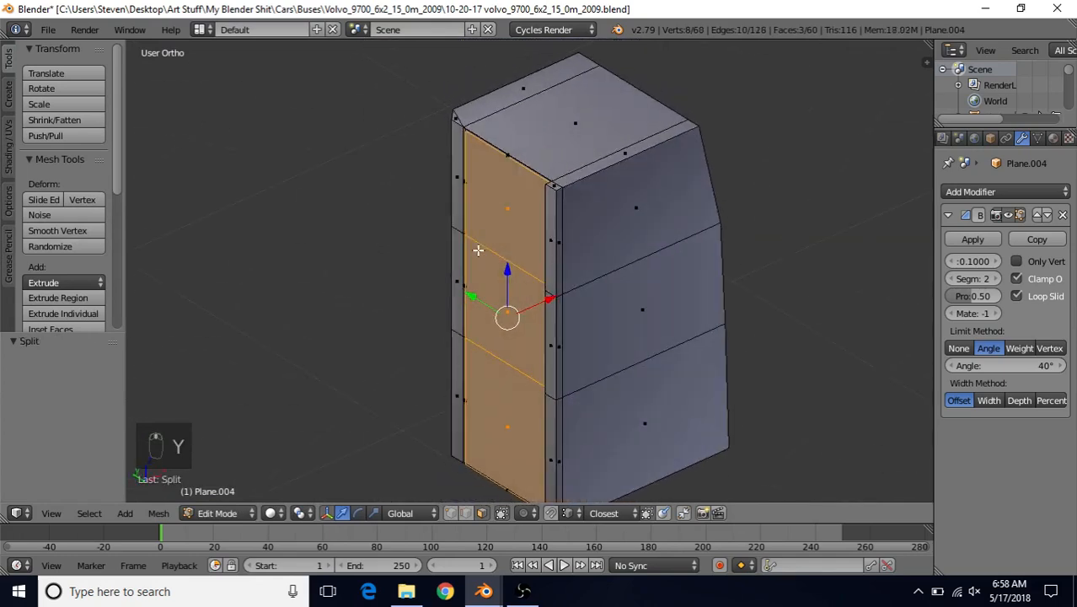
key(e)
right_click(507, 156)
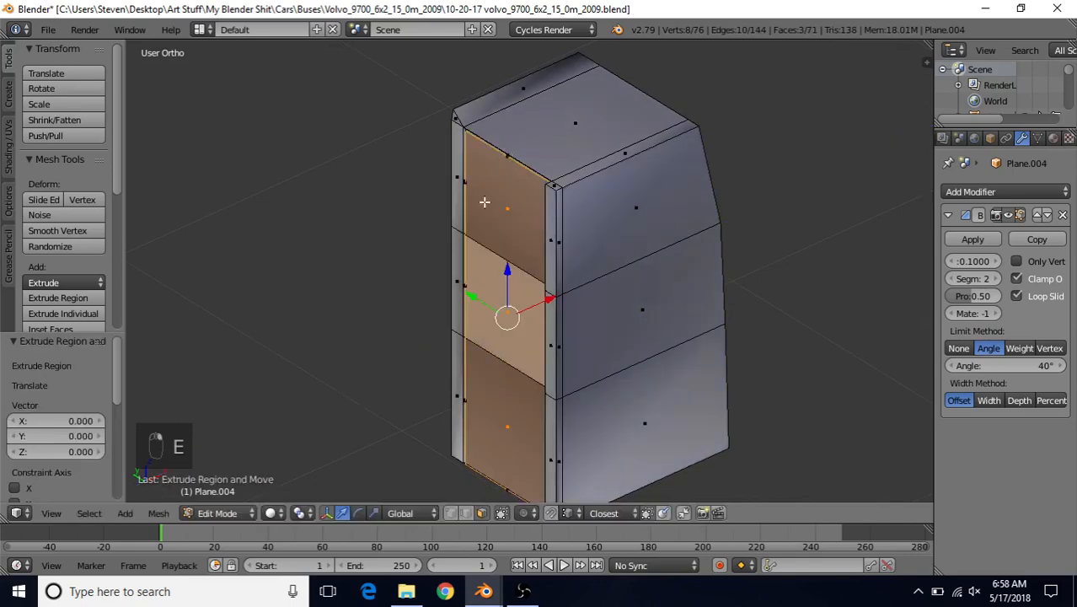
middle_drag(483, 202, 463, 215)
scroll(462, 214, up, 1)
scroll(463, 215, up, 1)
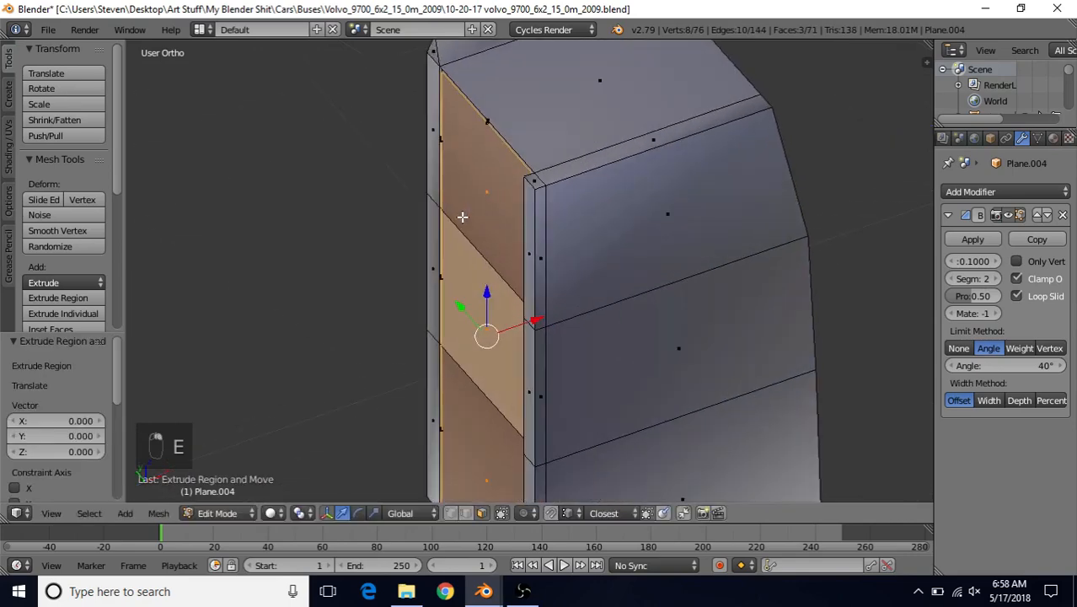
Move the extruded panel faces about 0.005 along positive X and display the mesh in wireframe
key(g)
key(x)
click(539, 322)
key(z)
middle_drag(530, 289, 502, 297)
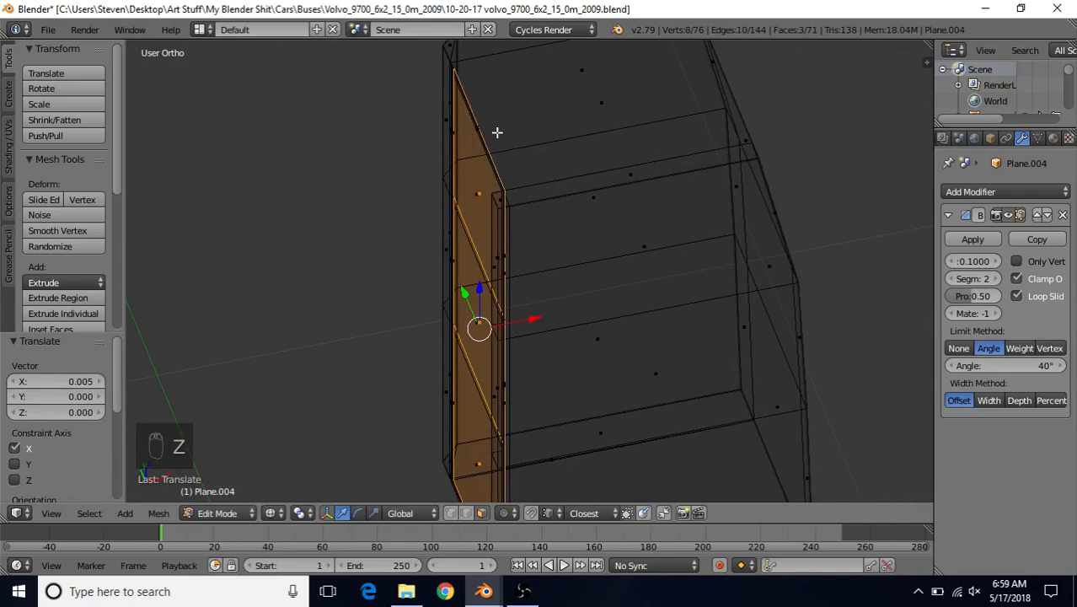
Return the mesh to solid shading and recalculate the normals of the whole linked panel
key(z)
middle_drag(479, 214, 597, 215)
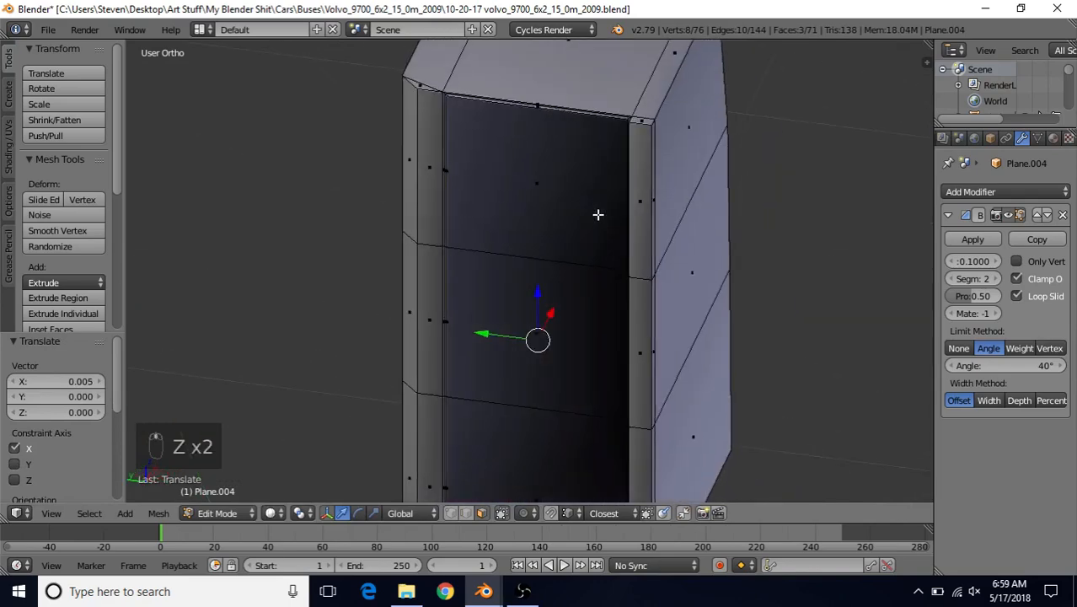
key(ctrl+l)
key(ctrl+n)
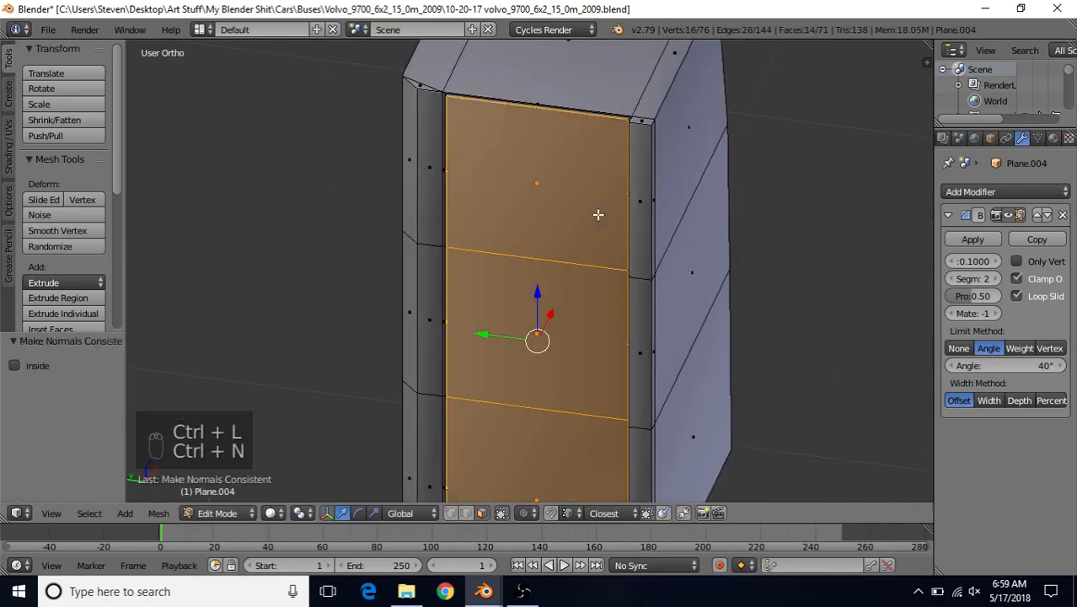
Leave Edit Mode and examine the block's separated panel and edge strips from several angles
scroll(595, 214, down, 4)
key(Tab)
middle_drag(550, 271, 508, 195)
middle_drag(495, 352, 508, 235)
middle_drag(479, 294, 443, 291)
scroll(460, 344, up, 3)
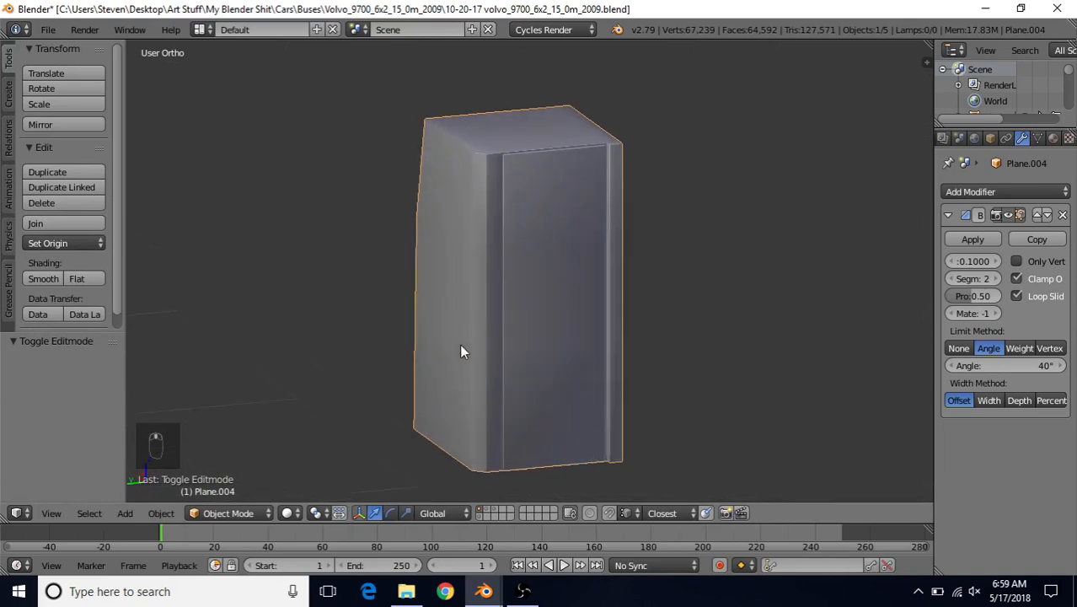
middle_drag(540, 298, 522, 301)
Snap the 3D cursor to the middle segment of the panel's vertical hinge edge and set the pivot point to the 3D cursor
key(Tab)
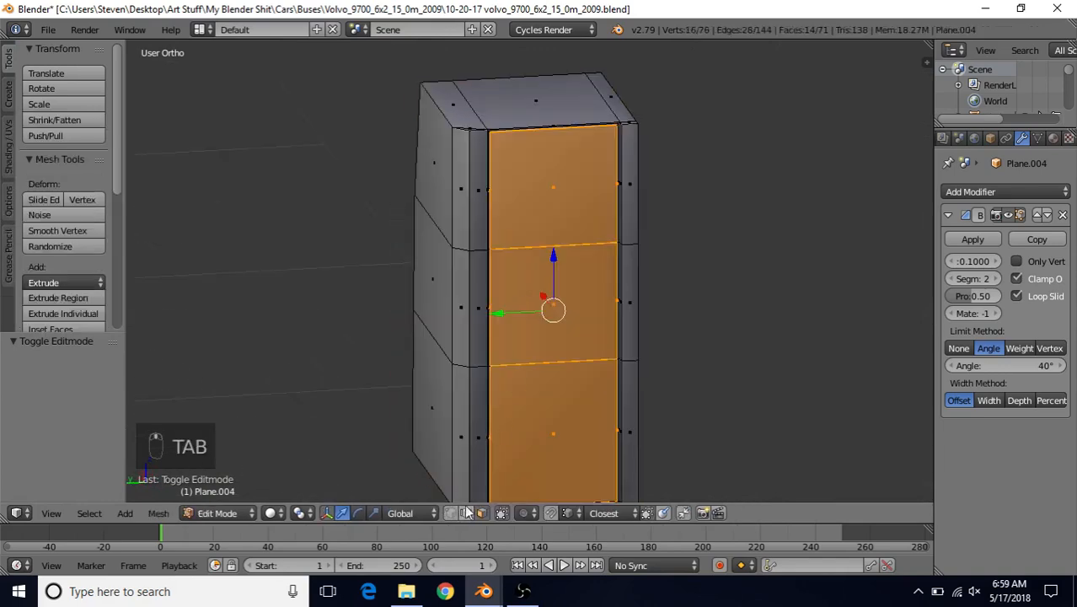
scroll(558, 286, up, 5)
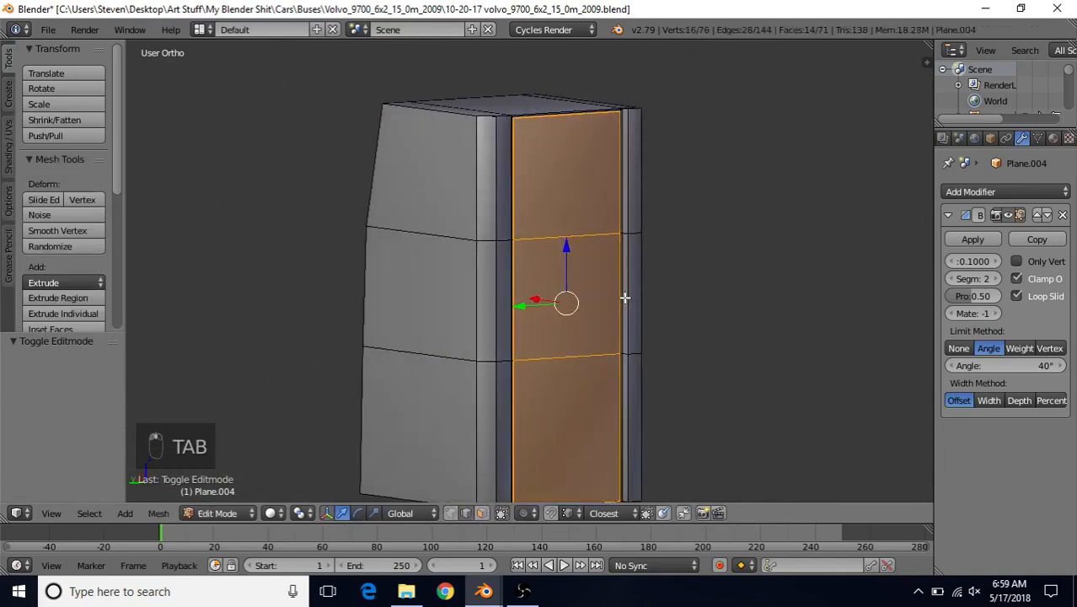
scroll(553, 282, up, 2)
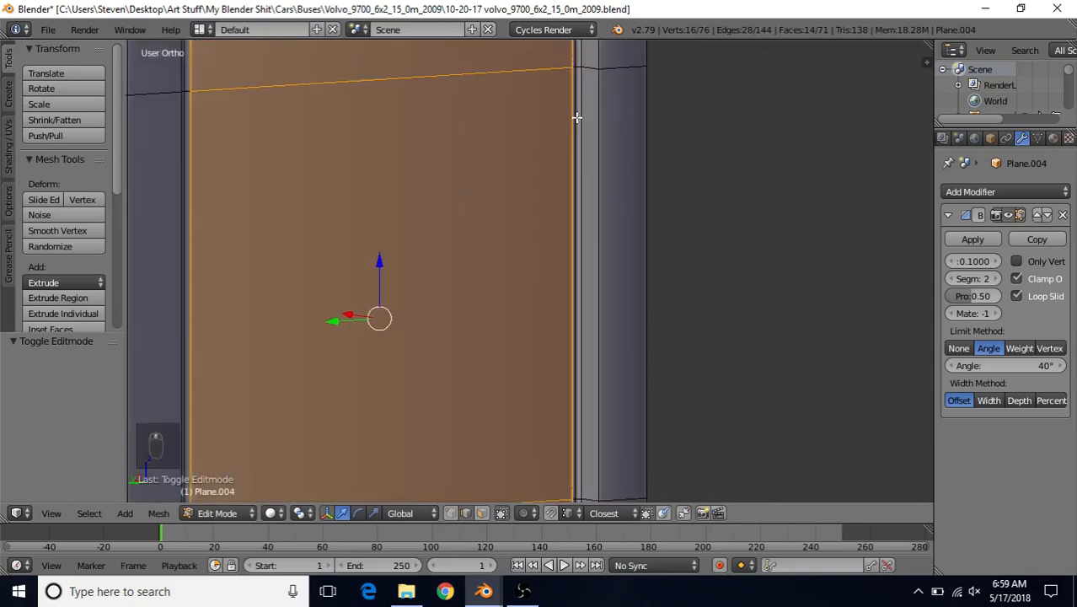
right_click(576, 117)
scroll(577, 117, down, 3)
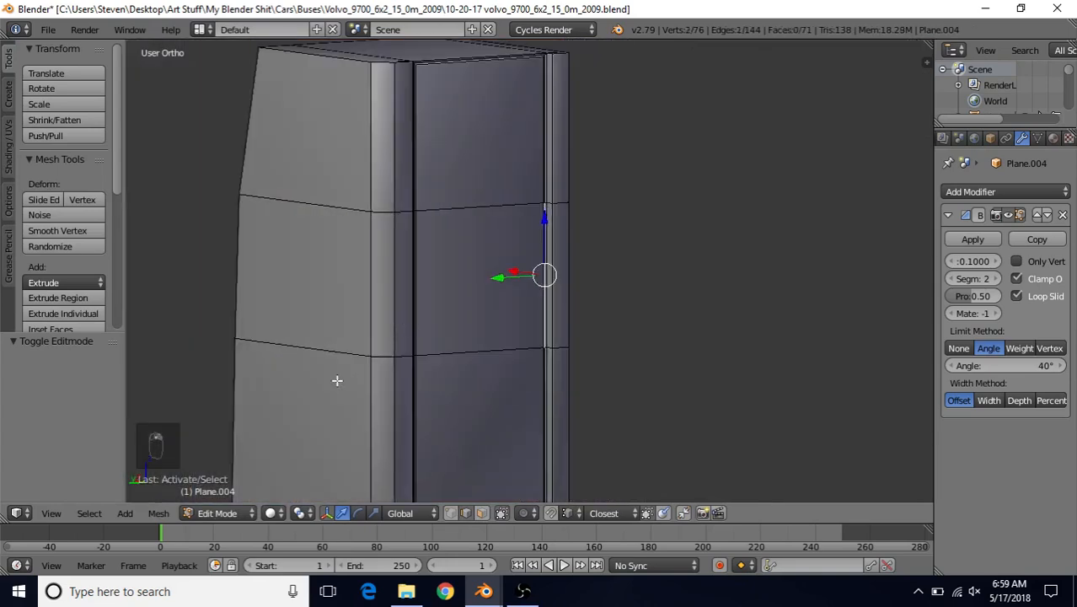
key(shift+s)
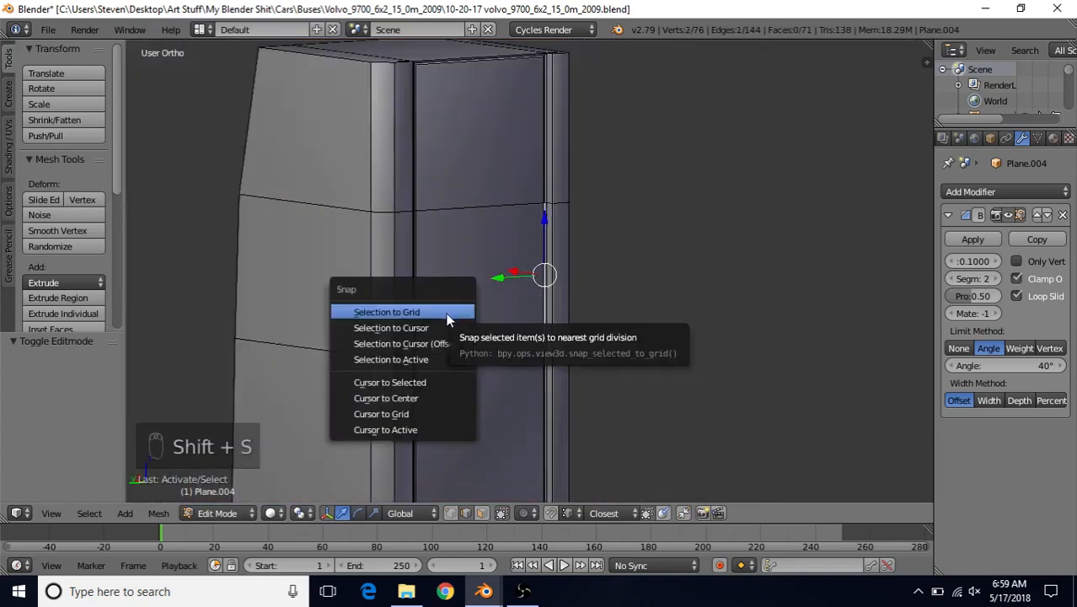
click(401, 382)
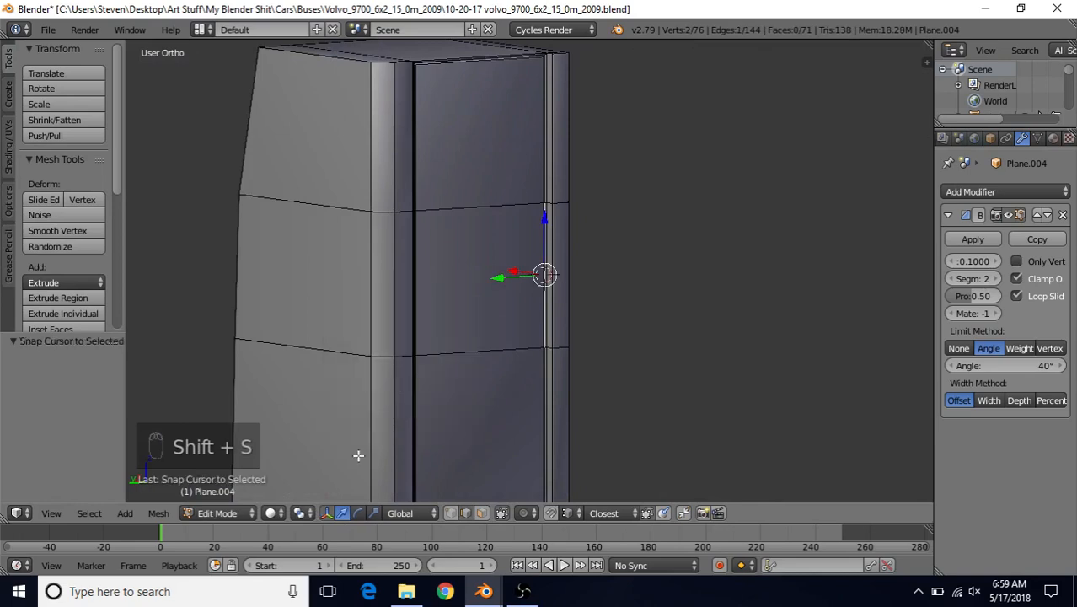
click(302, 513)
click(320, 478)
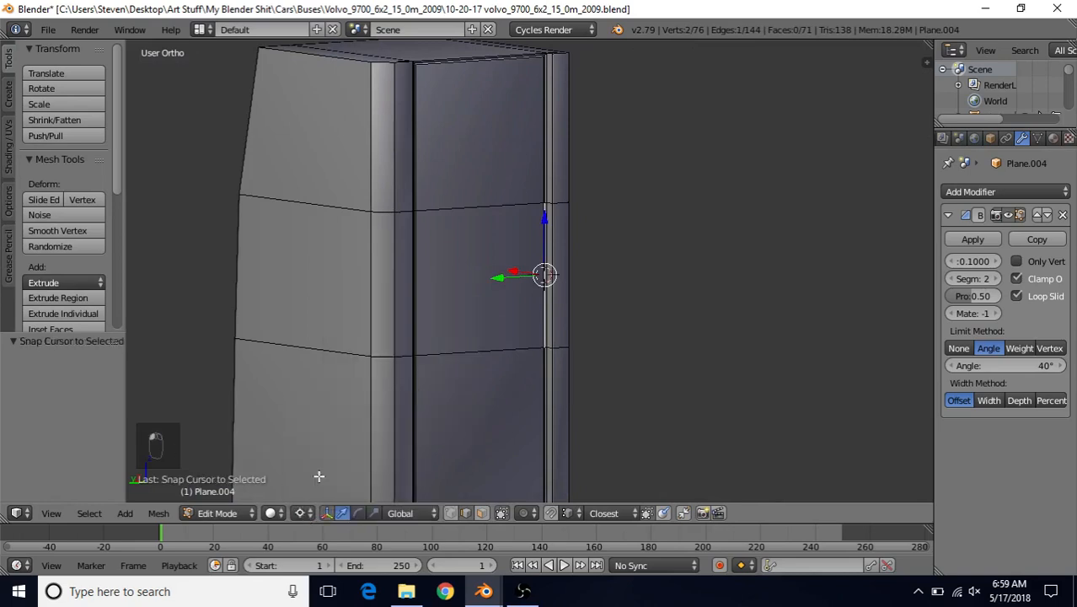
Try swinging the whole linked panel open about 69.3° around global Z at the 3D cursor, and undo the rotation
click(485, 511)
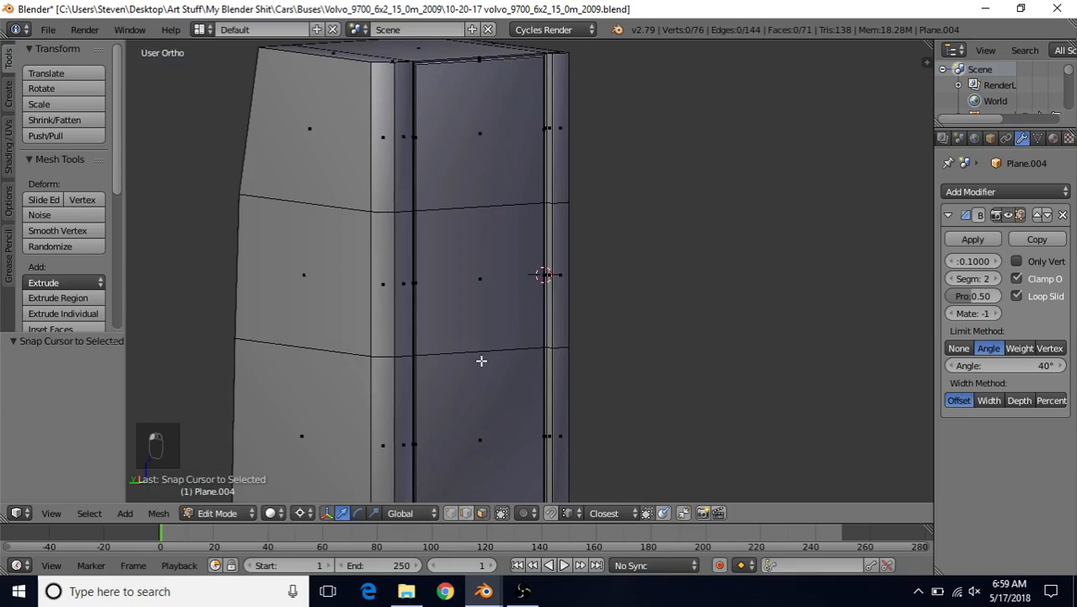
click(483, 311)
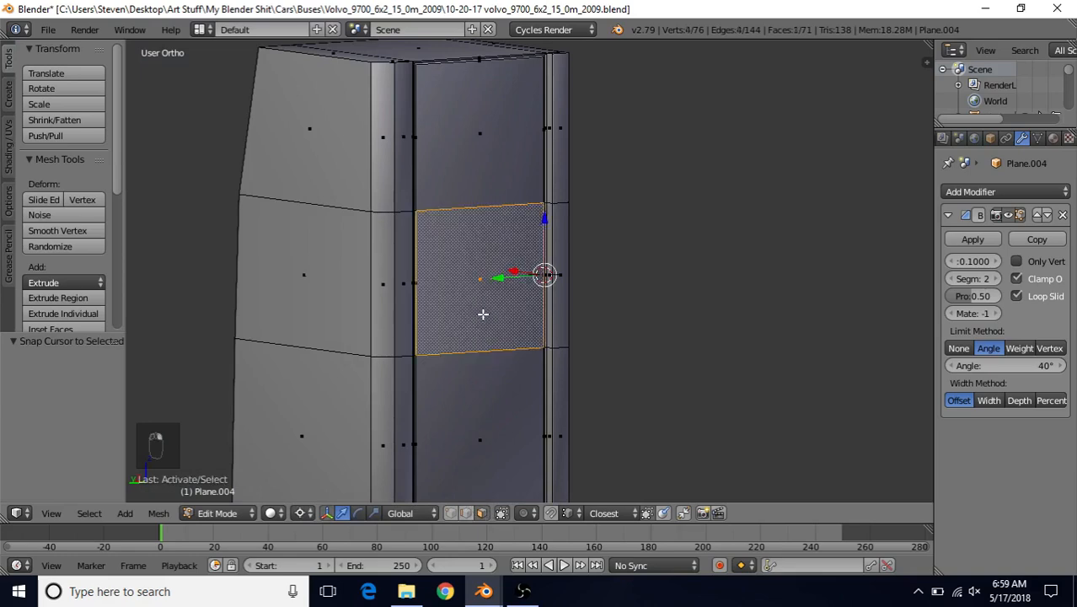
key(ctrl+l)
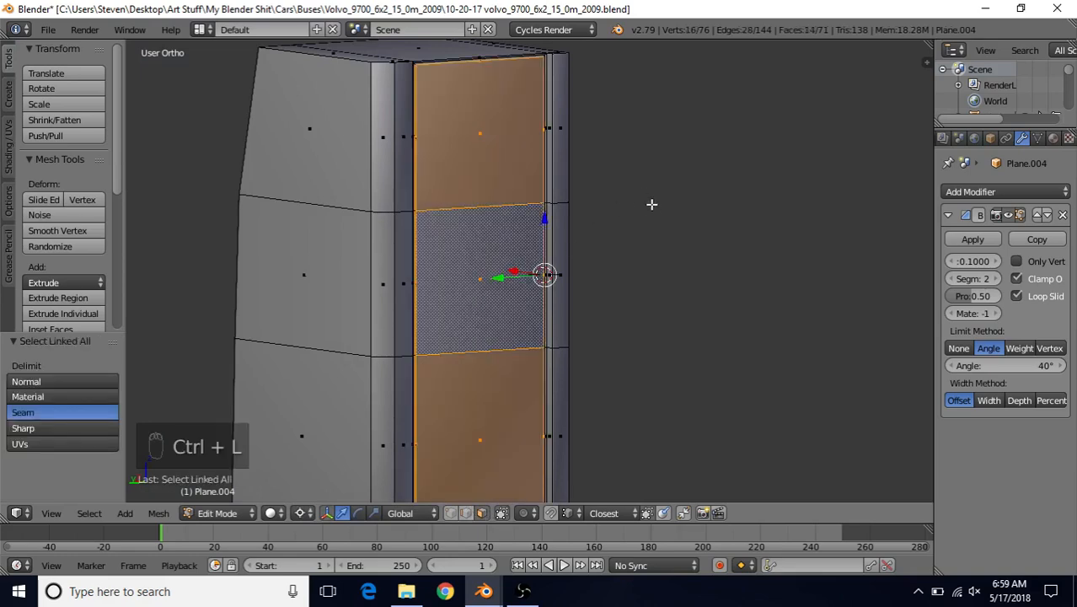
key(r)
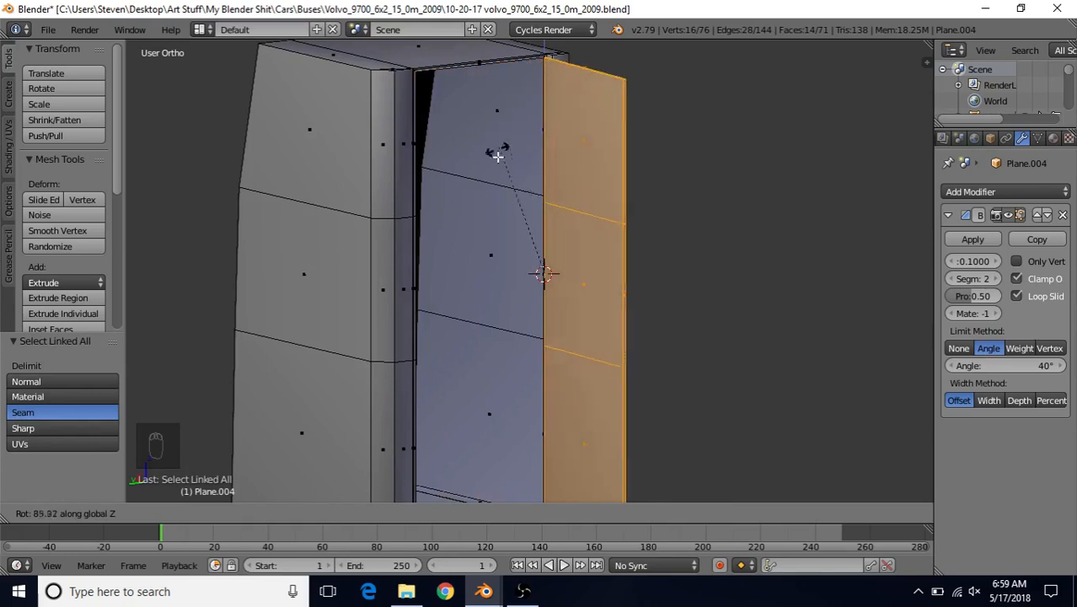
click(534, 90)
middle_drag(522, 236, 491, 262)
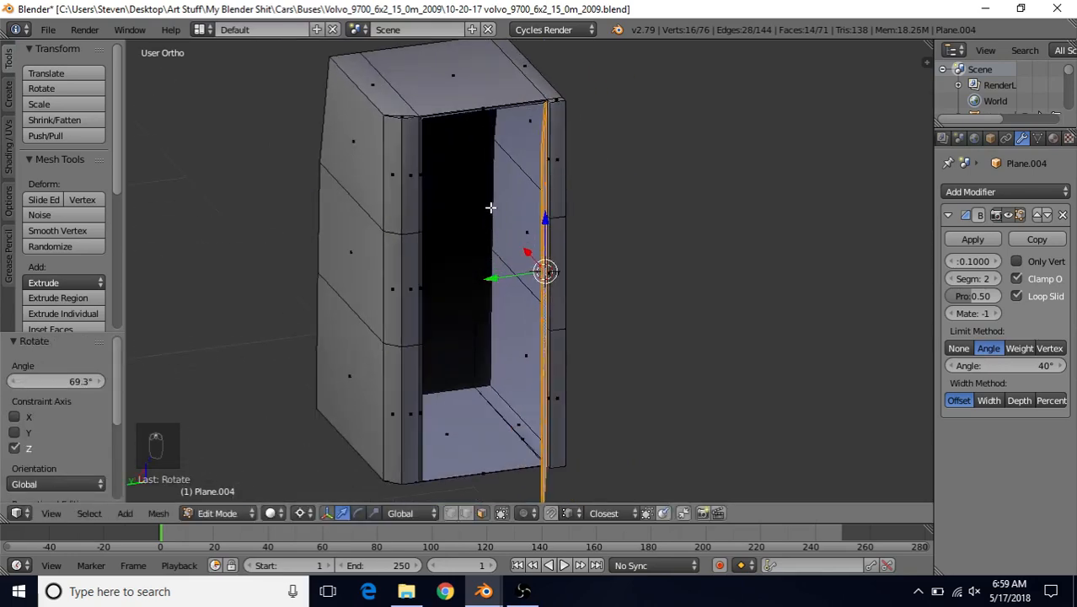
key(ctrl+z)
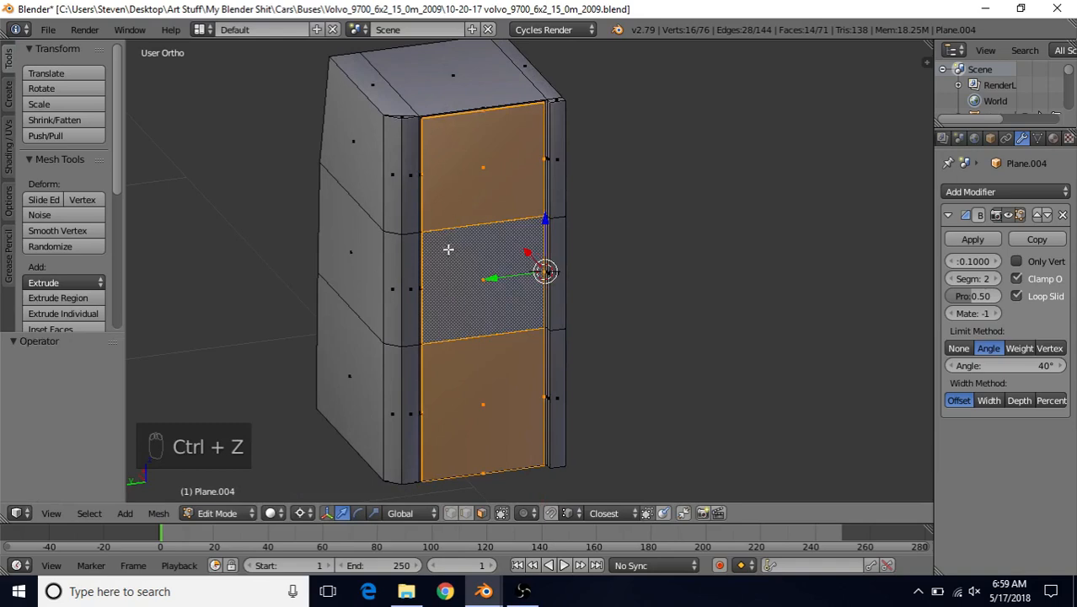
Inspect the closed panel and its edges up close, and review the whole block in Object Mode
scroll(448, 250, down, 2)
middle_drag(448, 249, 591, 245)
scroll(591, 245, up, 2)
shift+middle_drag(495, 206, 531, 260)
scroll(574, 231, up, 1)
scroll(573, 232, down, 2)
key(Tab)
scroll(531, 312, down, 3)
scroll(552, 248, up, 3)
scroll(535, 251, down, 2)
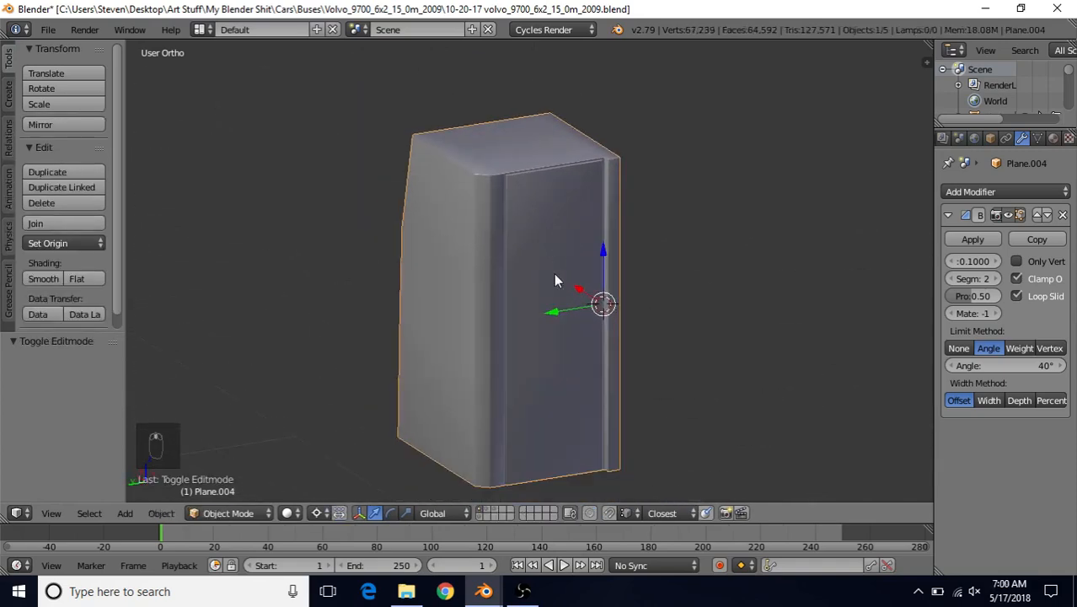
Open the list of file commands for the bus project
click(48, 30)
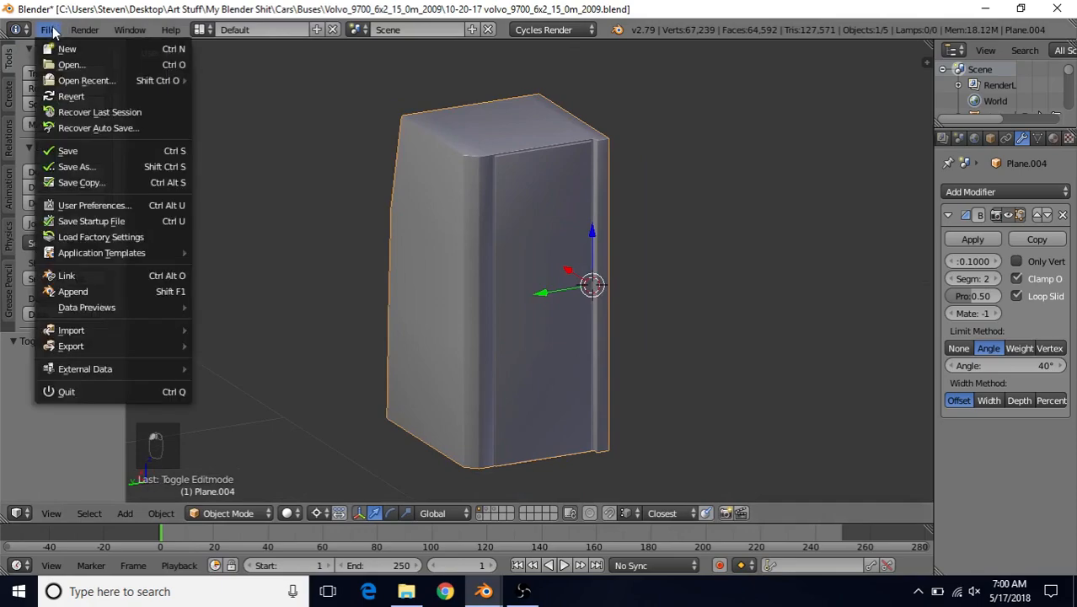